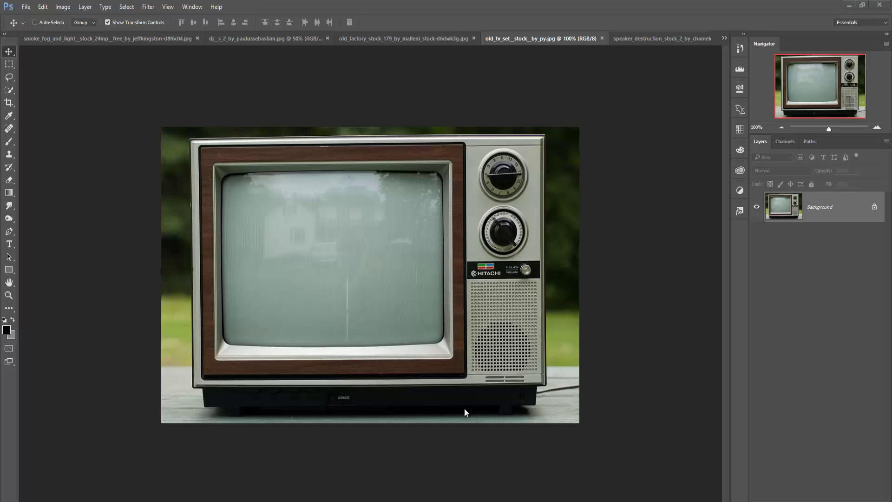
Step: Create a new blank white document 910 px wide by 720 px high
{"action": "left_click", "coordinate": [26, 6]}
{"action": "left_click", "coordinate": [33, 18]}
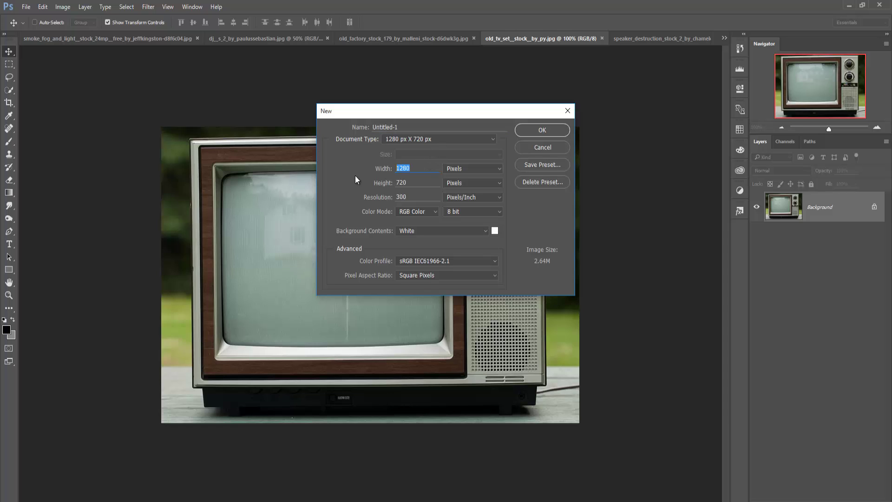
{"action": "type", "text": "910"}
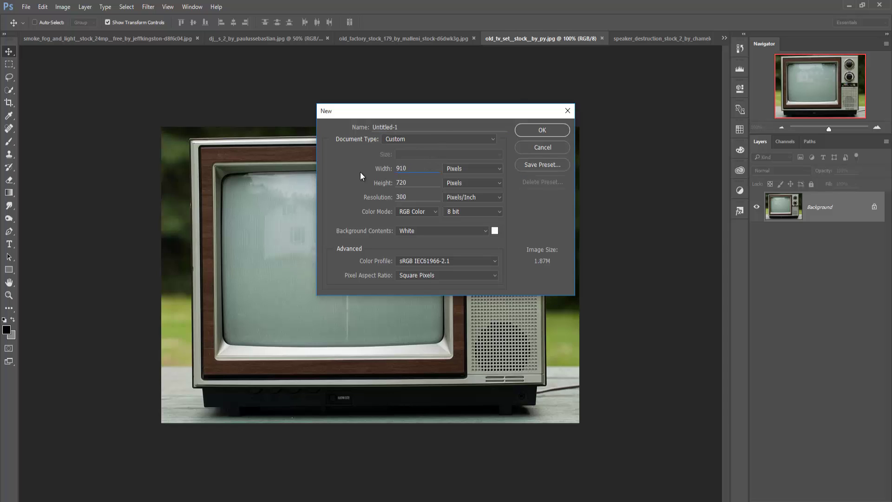
{"action": "left_click", "coordinate": [531, 131]}
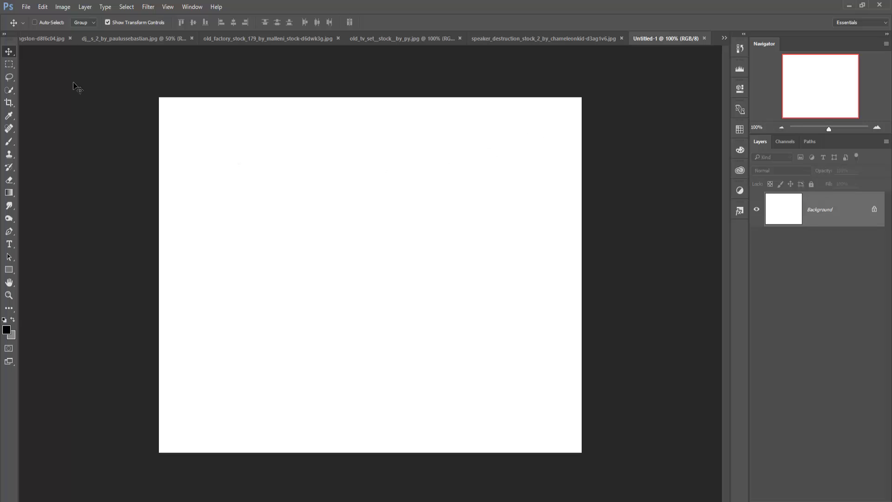
{"action": "left_click", "coordinate": [724, 38]}
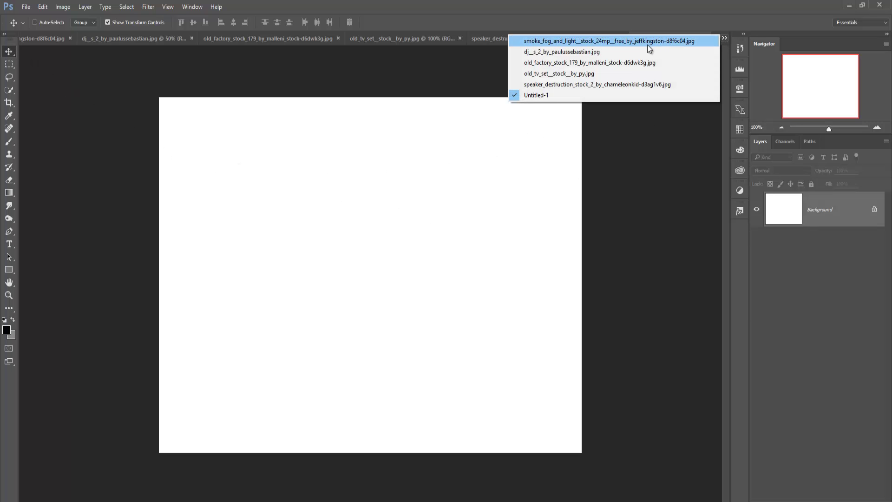
Step: On the DJ photo, take the Pen tool, zoom in and start the path at the shoe's bottom
{"action": "left_click", "coordinate": [646, 52]}
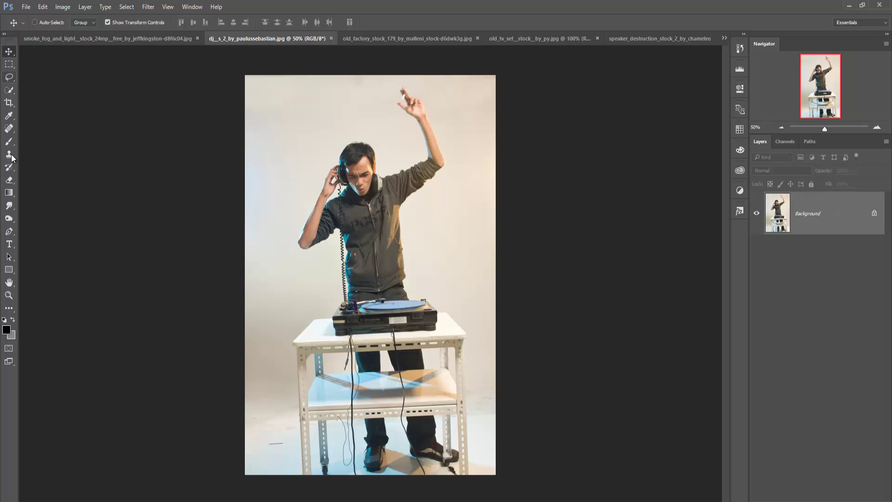
{"action": "left_click", "coordinate": [9, 234]}
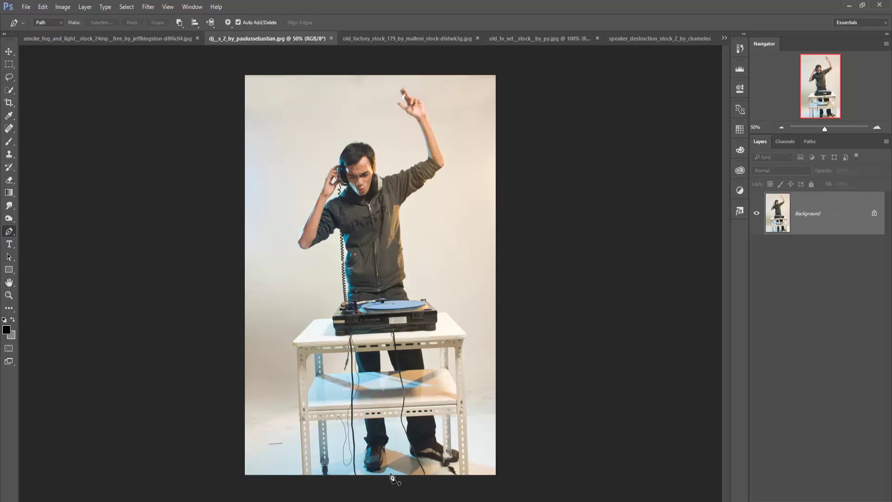
{"action": "key", "text": "ctrl+plus"}
{"action": "key", "text": "ctrl+plus"}
{"action": "key", "text": "ctrl+plus"}
{"action": "scroll", "coordinate": [413, 421], "scroll_direction": "down", "scroll_amount": 5}
{"action": "scroll", "coordinate": [403, 285], "scroll_direction": "down", "scroll_amount": 5}
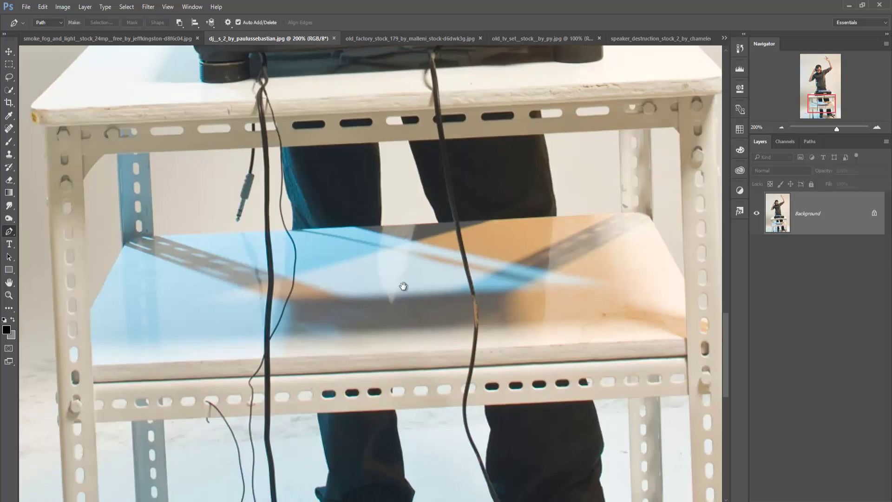
{"action": "scroll", "coordinate": [403, 286], "scroll_direction": "down", "scroll_amount": 5}
{"action": "left_click", "coordinate": [329, 322]}
{"action": "left_click_drag", "start_coordinate": [384, 326], "coordinate": [344, 331]}
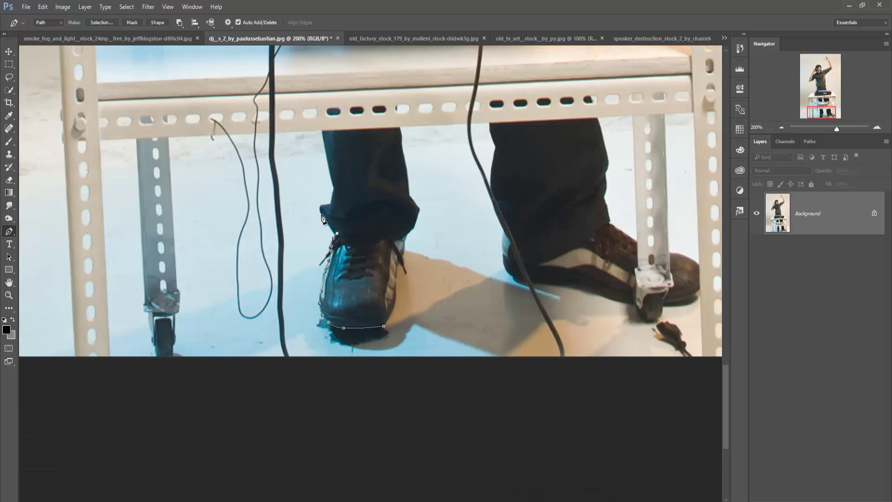
Step: Trace the path up the trouser edge and along the cable
{"action": "left_click", "coordinate": [321, 208]}
{"action": "left_click", "coordinate": [331, 202]}
{"action": "left_click", "coordinate": [333, 192]}
{"action": "left_click_drag", "start_coordinate": [333, 185], "coordinate": [341, 322]}
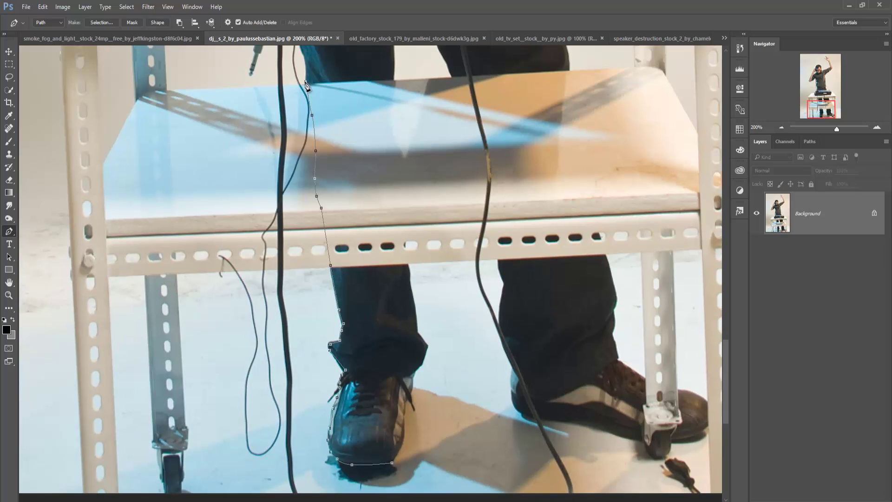
{"action": "left_click_drag", "start_coordinate": [306, 85], "coordinate": [303, 279]}
{"action": "left_click", "coordinate": [286, 207]}
{"action": "scroll", "coordinate": [288, 211], "scroll_direction": "up", "scroll_amount": 4}
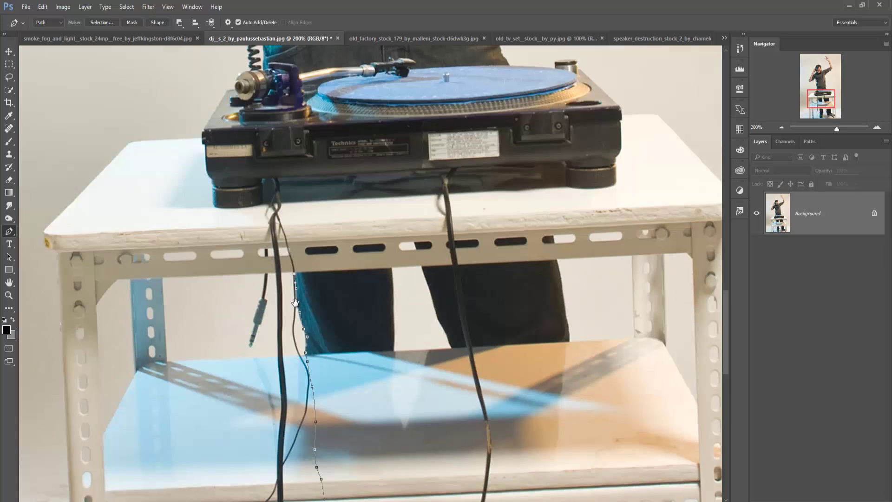
{"action": "left_click", "coordinate": [293, 277]}
{"action": "left_click", "coordinate": [286, 255]}
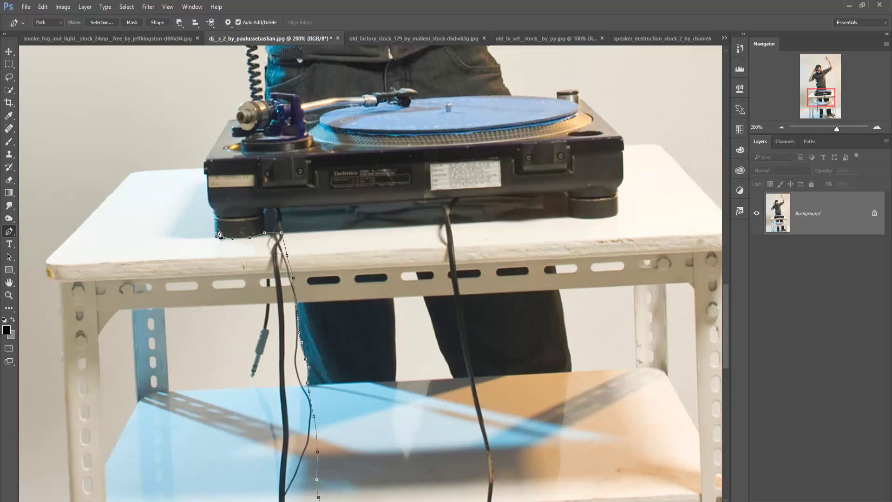
Step: Continue the path past the tonearm, up the cable and arm to the head
{"action": "left_click", "coordinate": [261, 100]}
{"action": "left_click_drag", "start_coordinate": [274, 120], "coordinate": [268, 366]}
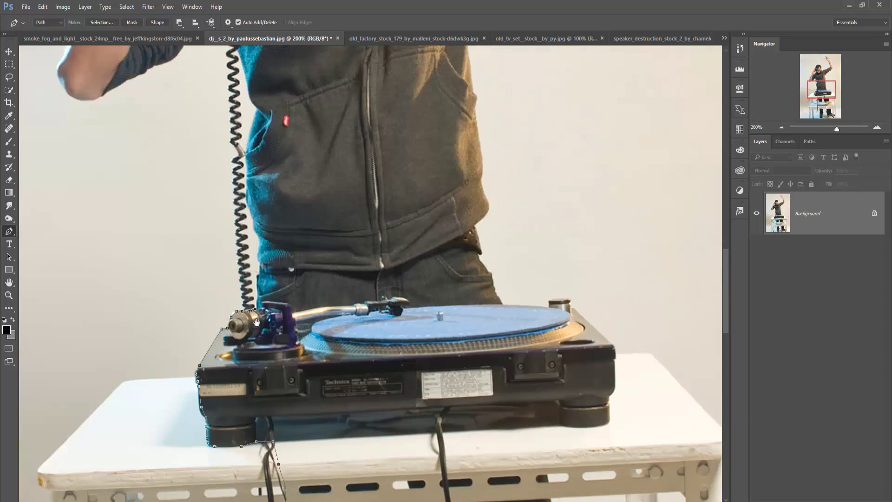
{"action": "left_click", "coordinate": [228, 139]}
{"action": "left_click_drag", "start_coordinate": [227, 271], "coordinate": [244, 431]}
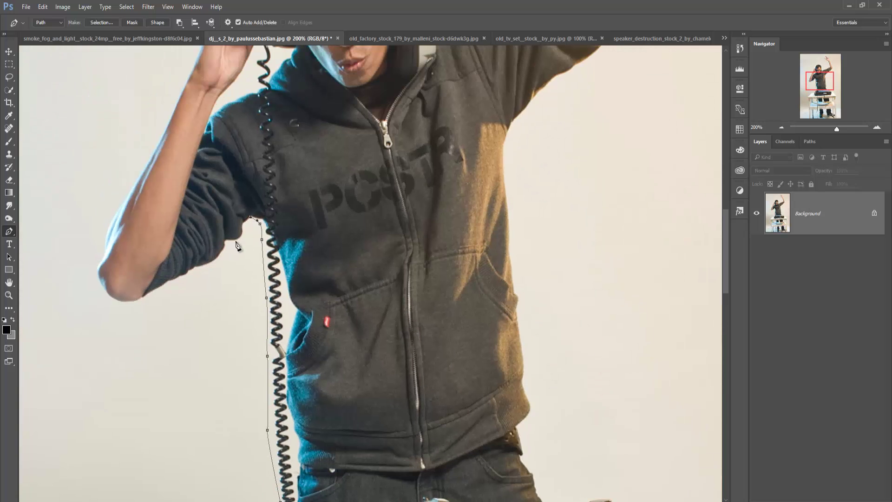
{"action": "left_click", "coordinate": [88, 288]}
{"action": "left_click", "coordinate": [130, 140]}
{"action": "scroll", "coordinate": [239, 232], "scroll_direction": "up", "scroll_amount": 8}
{"action": "left_click", "coordinate": [335, 67]}
Step: Trace across the shoulder, around the raised hand and down the side to the waist
{"action": "left_click", "coordinate": [603, 128]}
{"action": "scroll", "coordinate": [604, 127], "scroll_direction": "up", "scroll_amount": 8}
{"action": "left_click", "coordinate": [464, 206]}
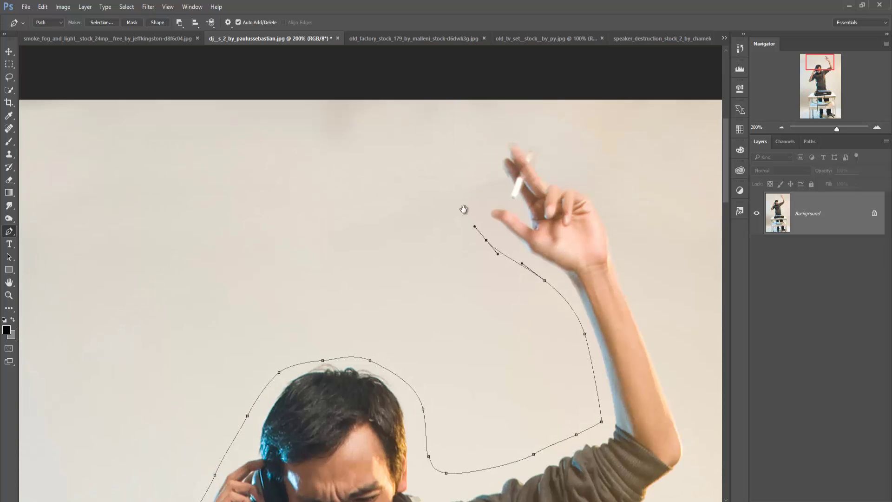
{"action": "left_click", "coordinate": [687, 468]}
{"action": "scroll", "coordinate": [687, 468], "scroll_direction": "down", "scroll_amount": 8}
{"action": "left_click", "coordinate": [381, 401]}
{"action": "scroll", "coordinate": [380, 414], "scroll_direction": "down", "scroll_amount": 8}
{"action": "left_click", "coordinate": [368, 168]}
{"action": "left_click", "coordinate": [373, 205]}
{"action": "left_click", "coordinate": [383, 295]}
{"action": "left_click", "coordinate": [370, 314]}
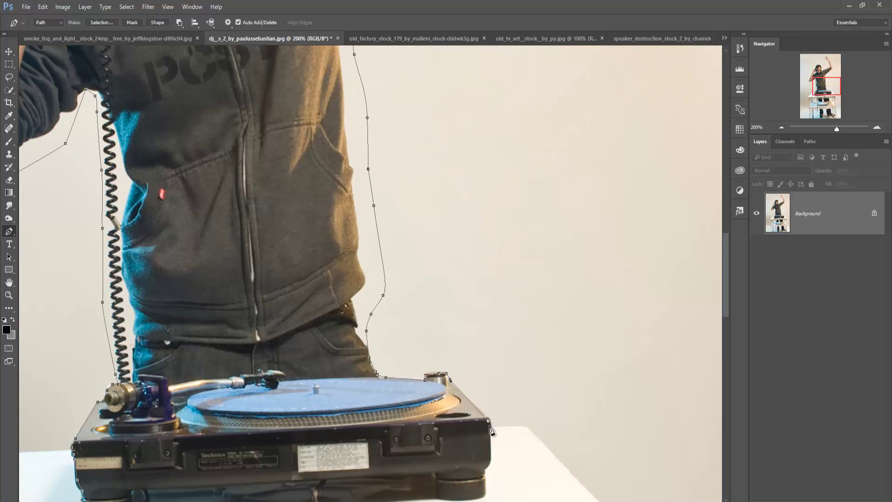
Step: Trace the turntable's bottom edge and down the leg edge toward the feet
{"action": "scroll", "coordinate": [484, 475], "scroll_direction": "down", "scroll_amount": 5}
{"action": "left_click", "coordinate": [526, 331]}
{"action": "left_click", "coordinate": [511, 341]}
{"action": "left_click", "coordinate": [469, 341]}
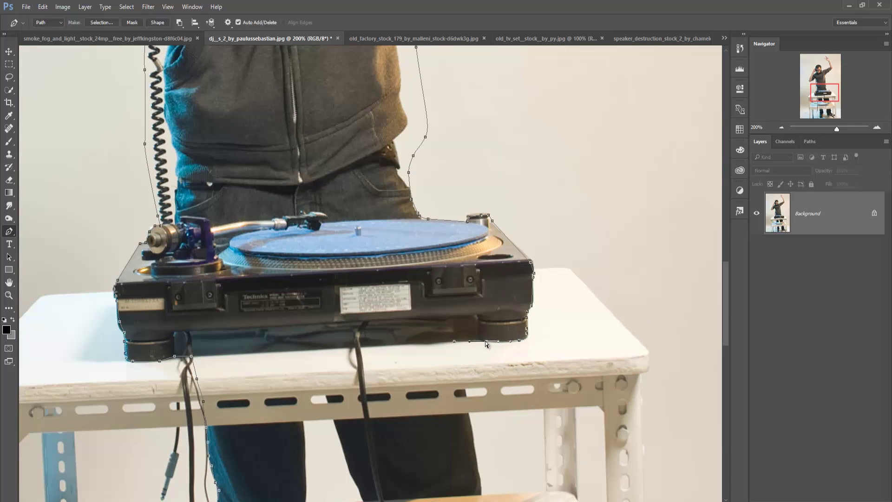
{"action": "left_click", "coordinate": [479, 477]}
{"action": "left_click_drag", "start_coordinate": [479, 477], "coordinate": [393, 210]}
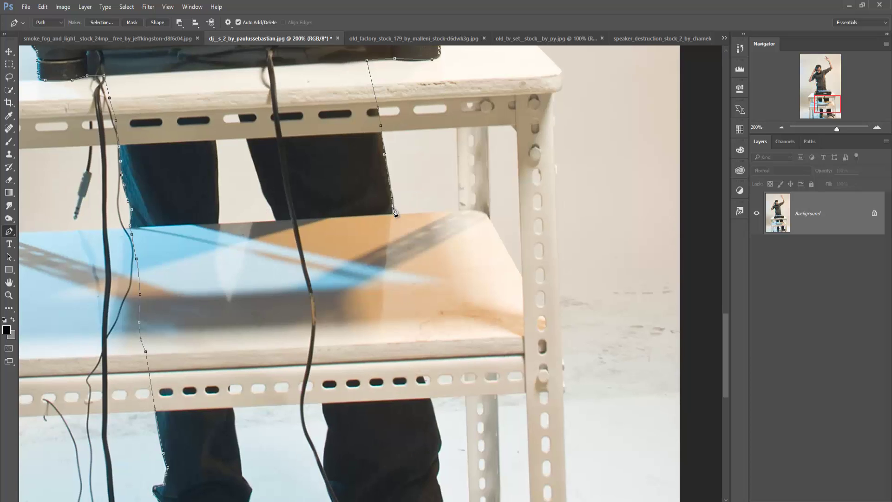
{"action": "left_click", "coordinate": [422, 378]}
{"action": "left_click_drag", "start_coordinate": [422, 377], "coordinate": [405, 206]}
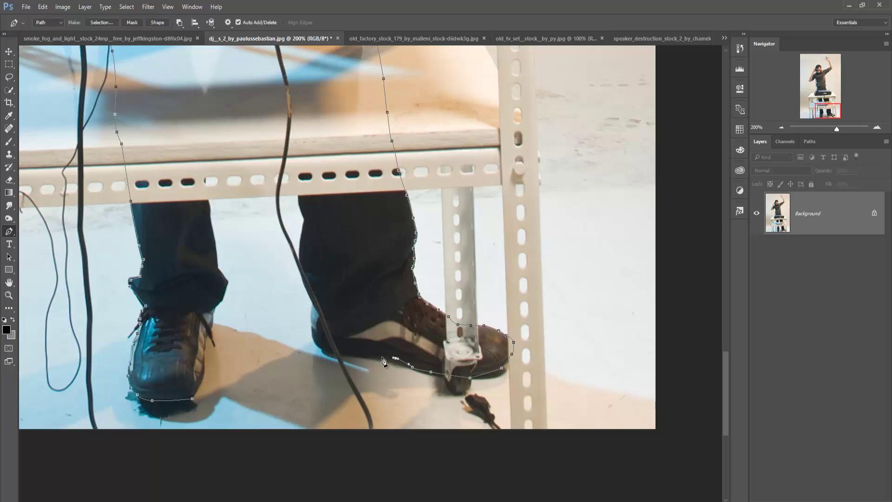
Step: Finish the path under the turntable and down the other leg to the shoes
{"action": "left_click", "coordinate": [300, 188]}
{"action": "left_click_drag", "start_coordinate": [300, 188], "coordinate": [309, 260]}
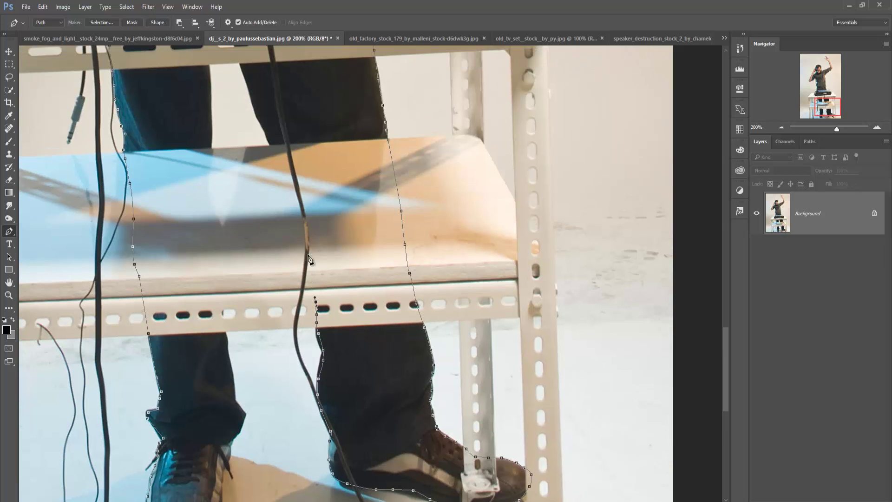
{"action": "left_click_drag", "start_coordinate": [260, 116], "coordinate": [294, 273]}
{"action": "left_click", "coordinate": [259, 176]}
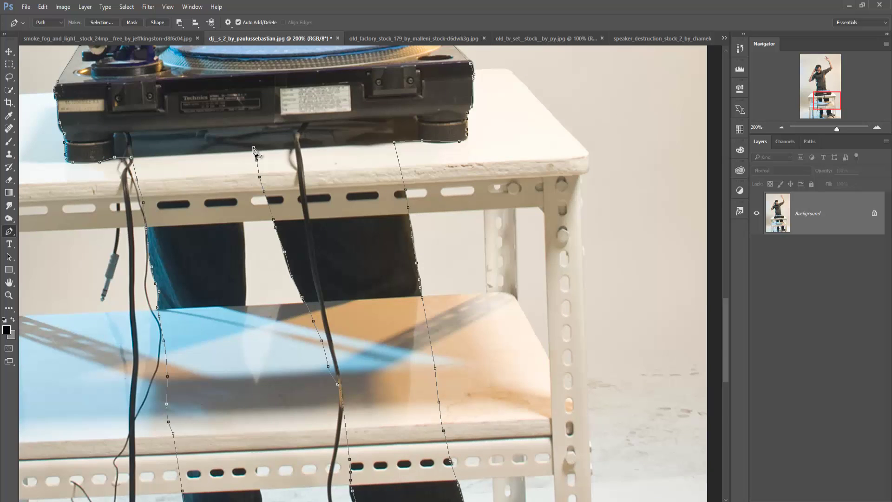
{"action": "left_click_drag", "start_coordinate": [244, 323], "coordinate": [213, 179]}
{"action": "left_click", "coordinate": [219, 231]}
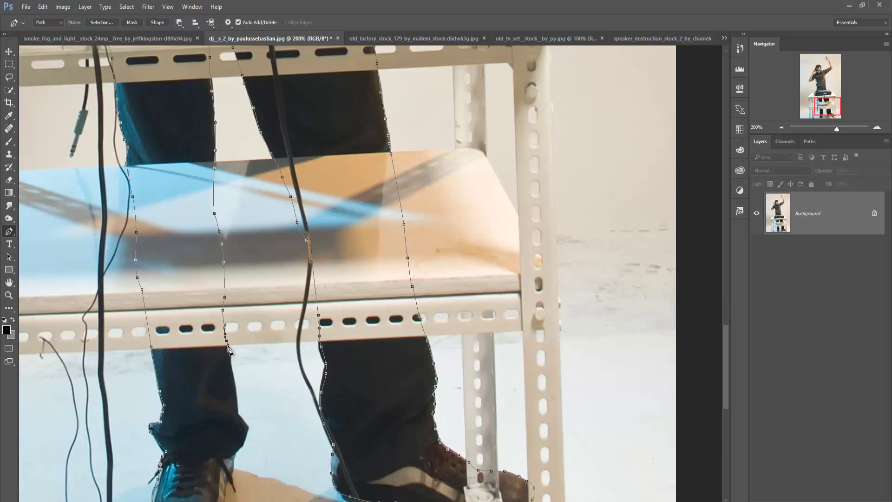
{"action": "left_click", "coordinate": [234, 378]}
{"action": "left_click_drag", "start_coordinate": [234, 378], "coordinate": [273, 174]}
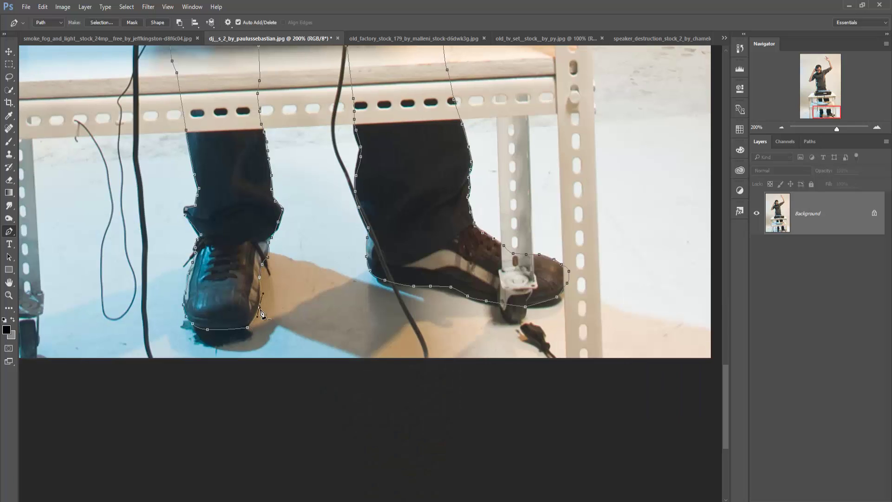
{"action": "key", "text": "ctrl+minus"}
{"action": "key", "text": "ctrl+minus"}
{"action": "key", "text": "ctrl+minus"}
Step: Convert the finished DJ path into a selection
{"action": "right_click", "coordinate": [368, 237]}
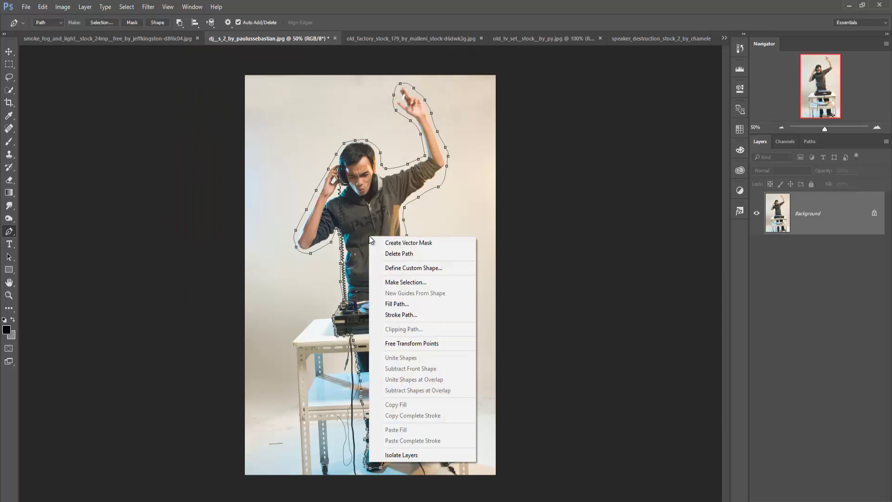
{"action": "left_click", "coordinate": [426, 282]}
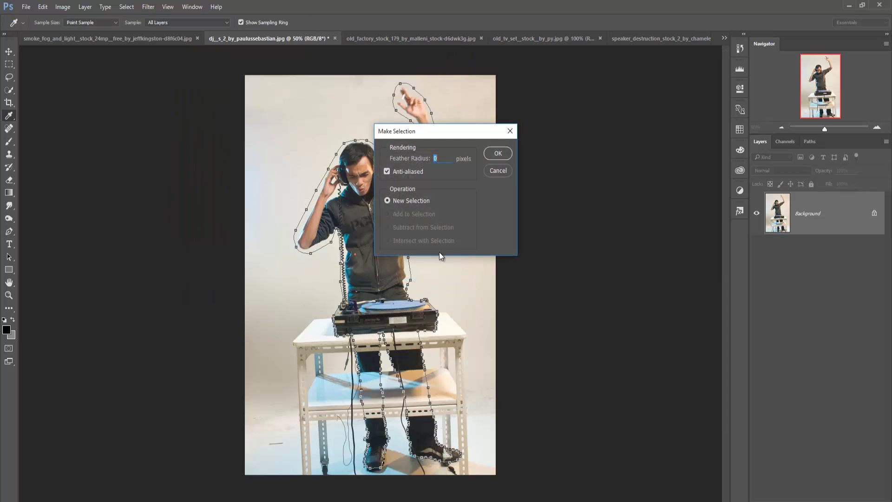
{"action": "left_click", "coordinate": [500, 153]}
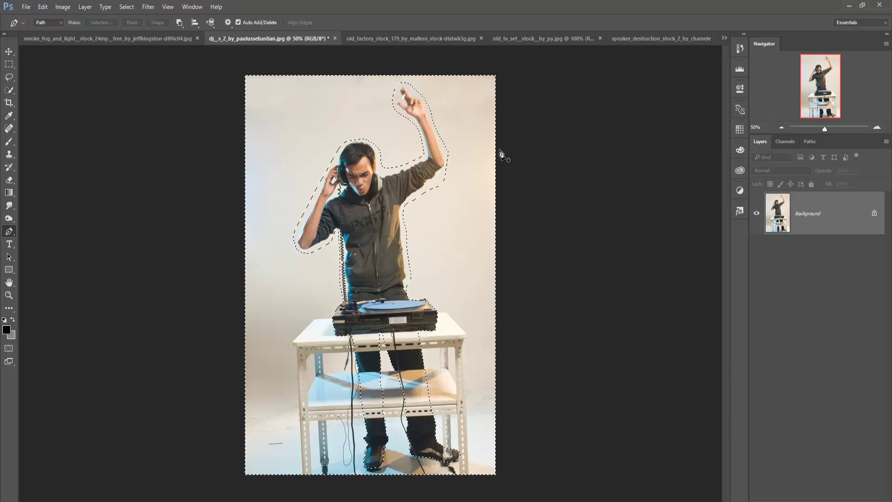
Step: Deselect, reselect, then invert the selection so only the figure is selected
{"action": "left_click", "coordinate": [126, 6]}
{"action": "left_click", "coordinate": [137, 25]}
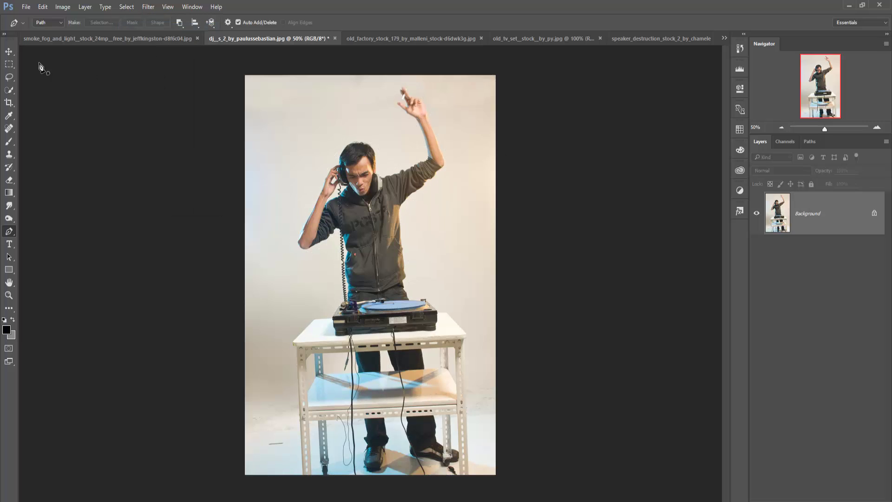
{"action": "key", "text": "ctrl+shift+d"}
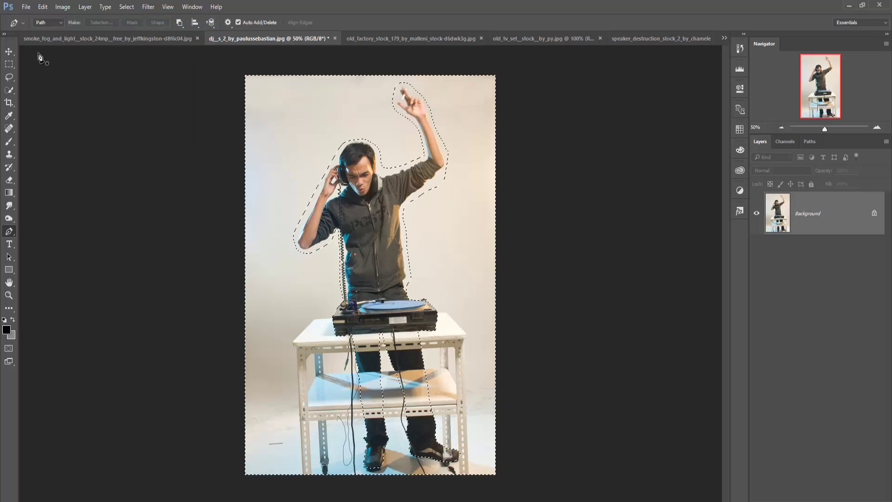
{"action": "left_click", "coordinate": [128, 7]}
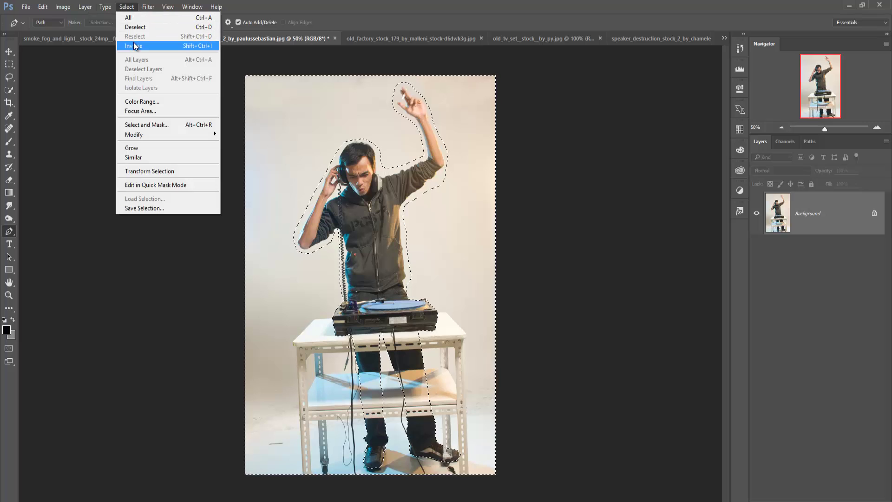
{"action": "left_click", "coordinate": [134, 47]}
Step: Drag the DJ cutout with the Move tool into the new Untitled-1 document
{"action": "key", "text": "v"}
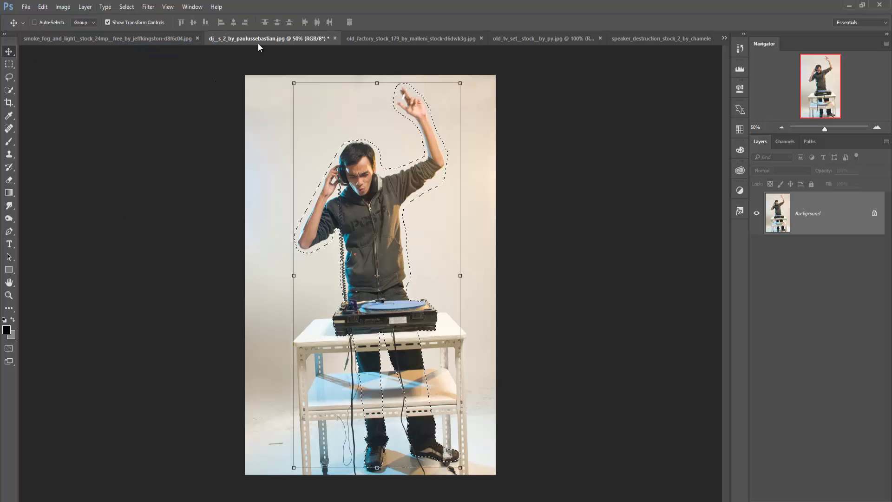
{"action": "mouse_move", "coordinate": [260, 38]}
{"action": "left_mouse_down"}
{"action": "mouse_move", "coordinate": [254, 87]}
{"action": "mouse_move", "coordinate": [518, 69]}
{"action": "left_mouse_up"}
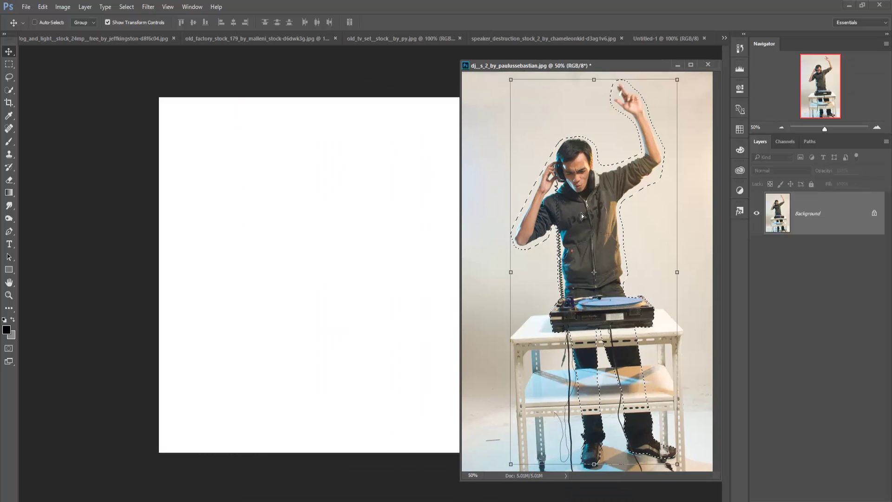
{"action": "left_click_drag", "start_coordinate": [582, 216], "coordinate": [338, 215]}
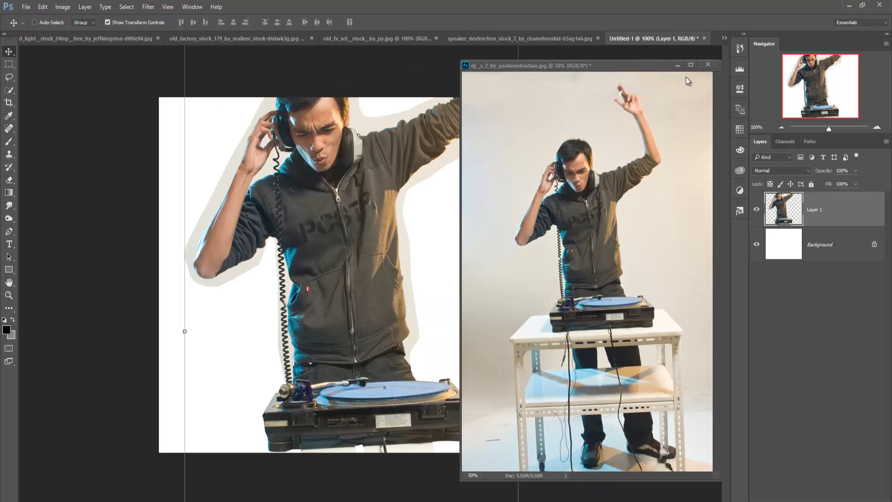
{"action": "left_click", "coordinate": [677, 65]}
Step: Scale the DJ down to about a third and position him near the canvas centre
{"action": "mouse_move", "coordinate": [444, 144]}
{"action": "left_mouse_down"}
{"action": "mouse_move", "coordinate": [429, 249]}
{"action": "mouse_move", "coordinate": [443, 237]}
{"action": "left_mouse_up"}
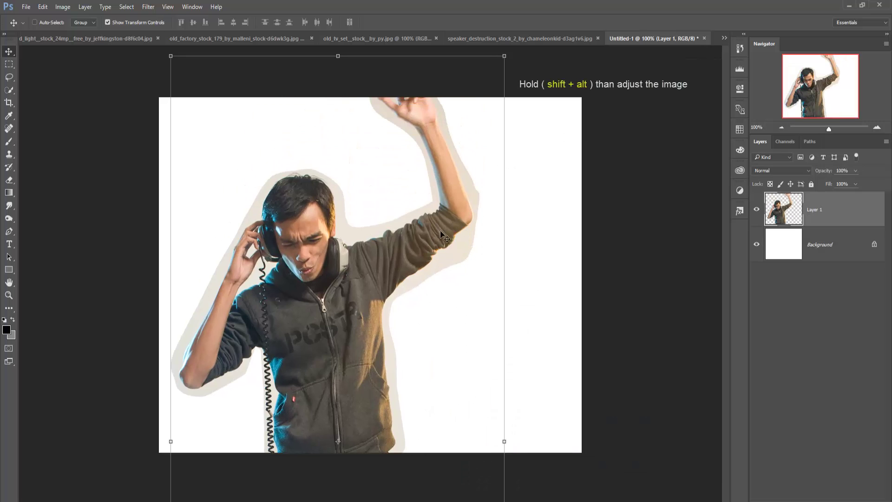
{"action": "left_click_drag", "start_coordinate": [505, 56], "coordinate": [441, 258]}
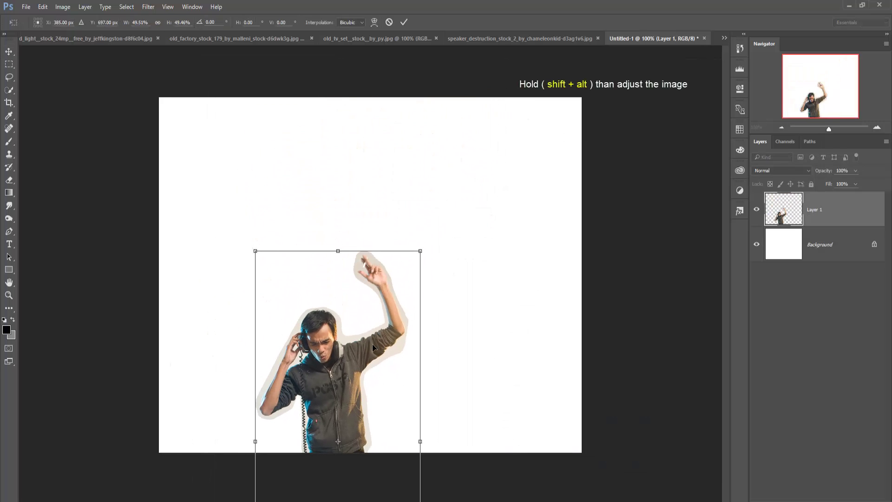
{"action": "left_click_drag", "start_coordinate": [373, 348], "coordinate": [426, 203]}
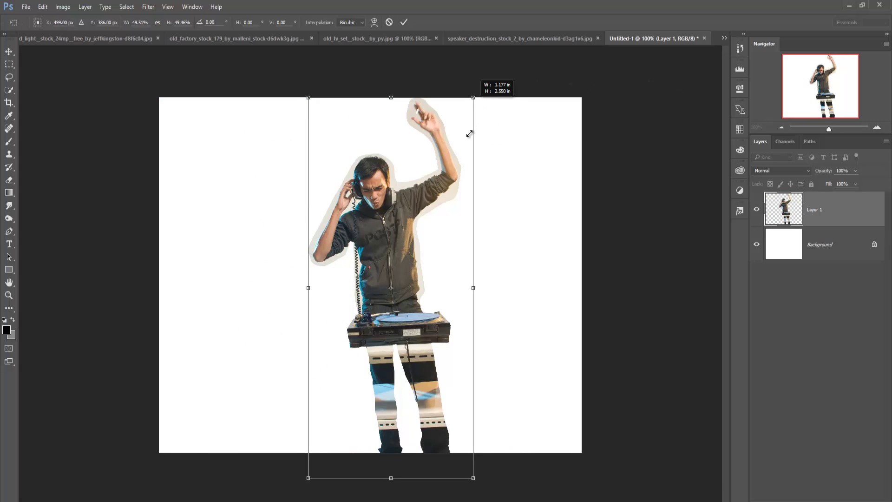
{"action": "left_click_drag", "start_coordinate": [469, 134], "coordinate": [462, 160]}
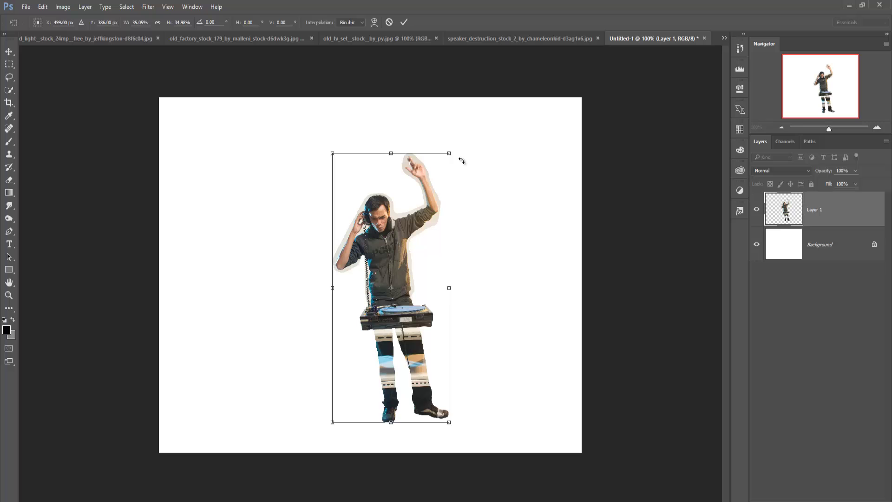
{"action": "key", "text": "Return"}
Step: Zoom in on the DJ's legs and lighten a streak on the left leg with the Dodge brush
{"action": "key", "text": "ctrl+plus"}
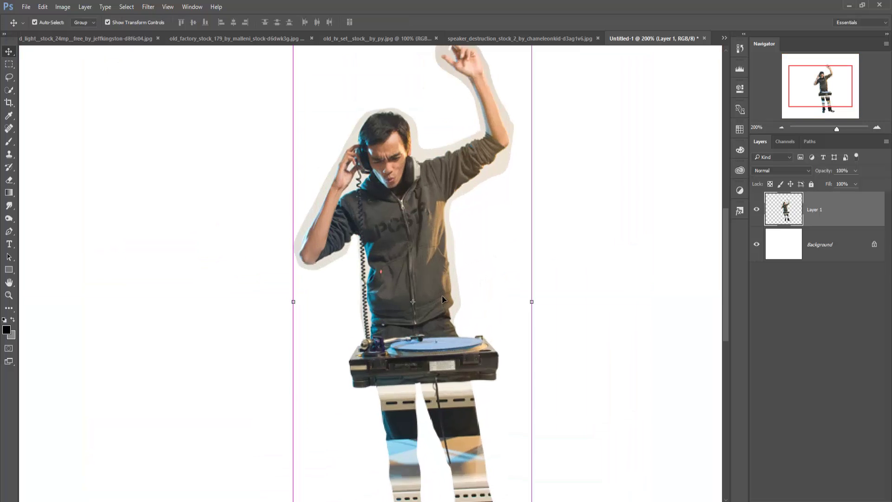
{"action": "key", "text": "ctrl+plus"}
{"action": "key", "text": "ctrl+plus"}
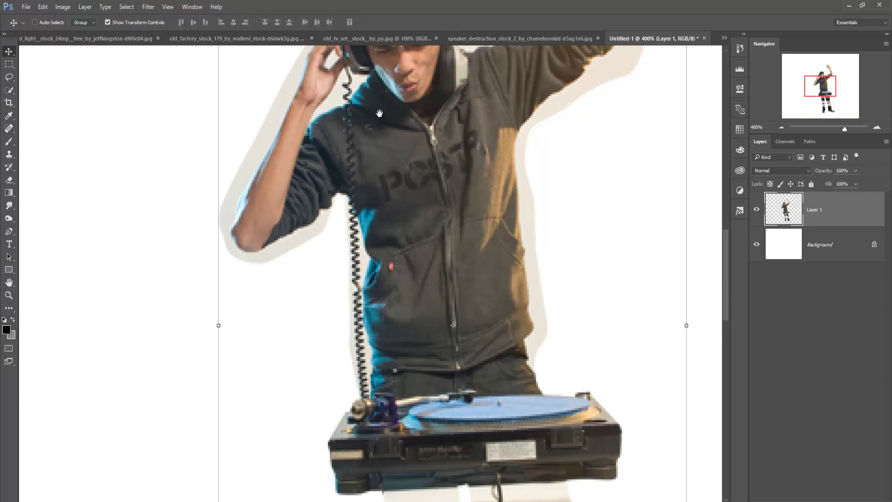
{"action": "left_click_drag", "start_coordinate": [413, 347], "coordinate": [377, 253]}
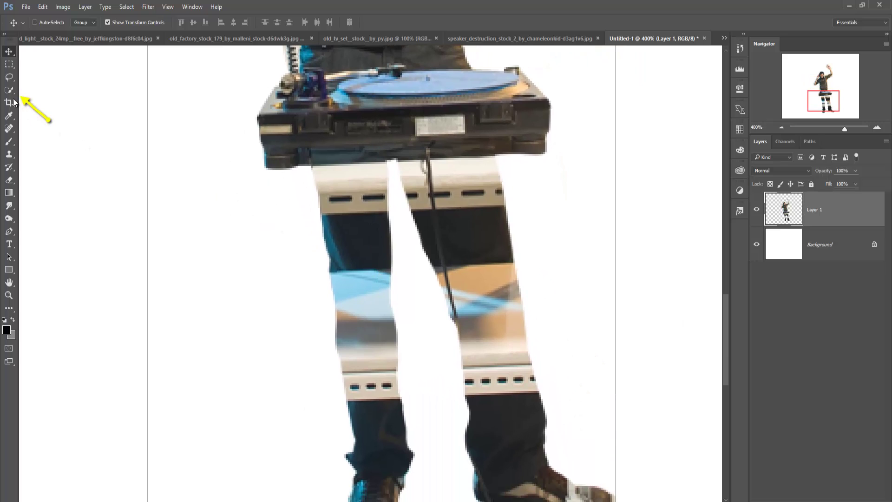
{"action": "left_click", "coordinate": [8, 90]}
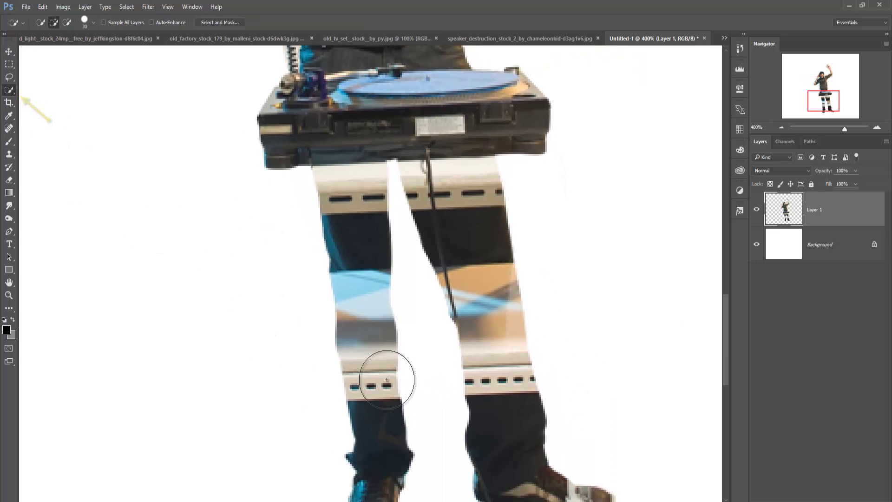
{"action": "key", "text": "o"}
{"action": "key", "text": "bracketleft"}
{"action": "key", "text": "bracketleft"}
{"action": "key", "text": "bracketleft"}
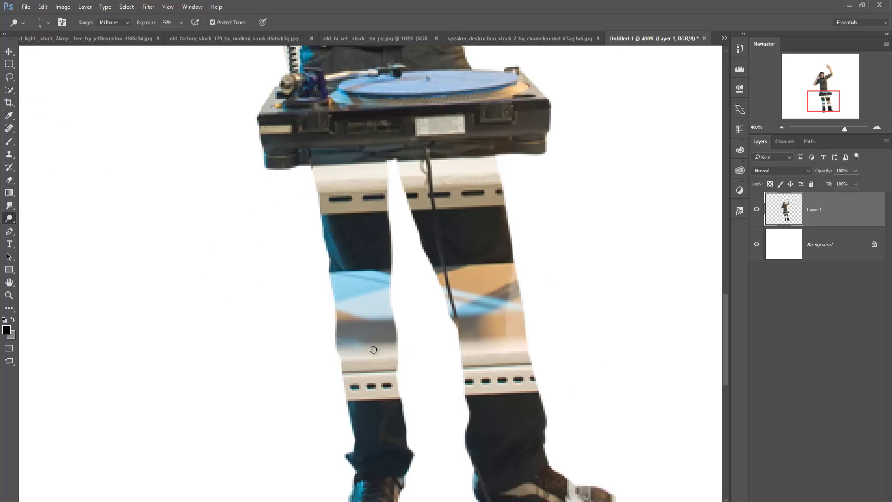
{"action": "left_click_drag", "start_coordinate": [372, 348], "coordinate": [367, 314]}
Step: Quick Select the light striped patches across both legs
{"action": "left_click", "coordinate": [9, 90]}
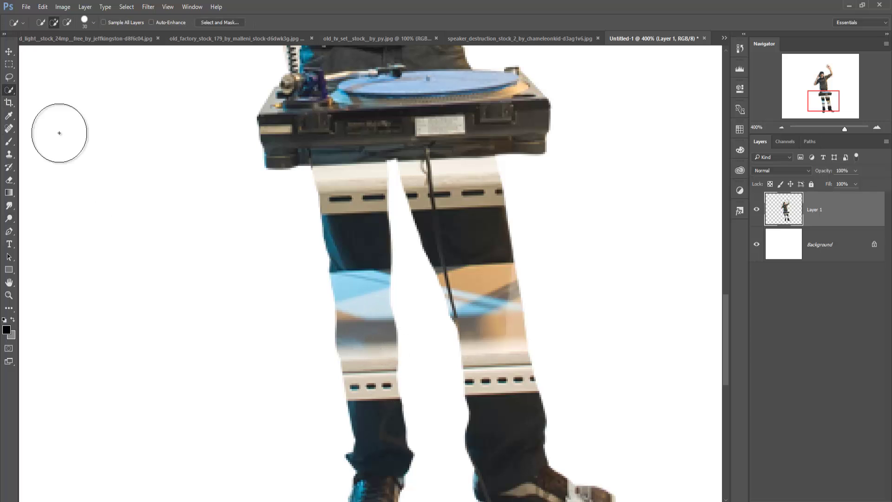
{"action": "key", "text": "bracketleft"}
{"action": "key", "text": "bracketleft"}
{"action": "key", "text": "bracketleft"}
{"action": "left_click", "coordinate": [356, 307]}
{"action": "mouse_move", "coordinate": [356, 306]}
{"action": "left_mouse_down"}
{"action": "mouse_move", "coordinate": [367, 385]}
{"action": "mouse_move", "coordinate": [470, 278]}
{"action": "left_mouse_up"}
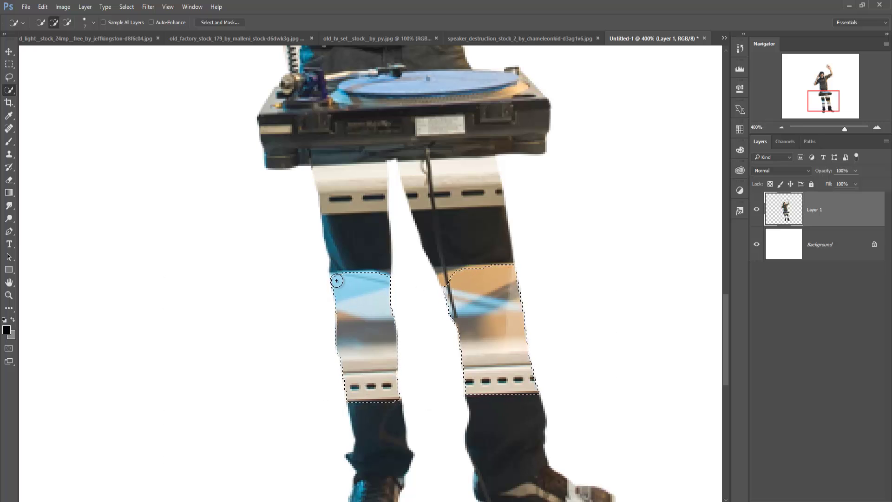
{"action": "left_click_drag", "start_coordinate": [337, 277], "coordinate": [482, 271]}
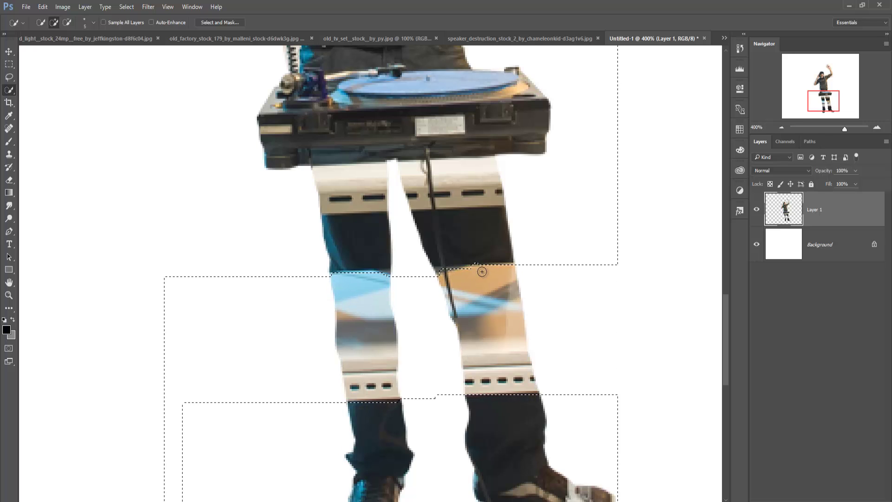
{"action": "left_click_drag", "start_coordinate": [529, 358], "coordinate": [458, 320]}
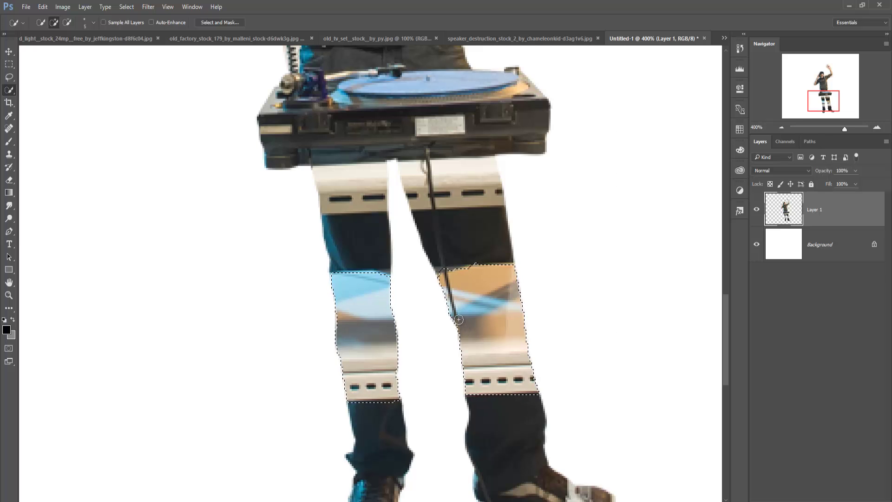
Step: Content-Aware fill the leg patches, then deselect
{"action": "left_click", "coordinate": [42, 7]}
{"action": "left_click", "coordinate": [76, 147]}
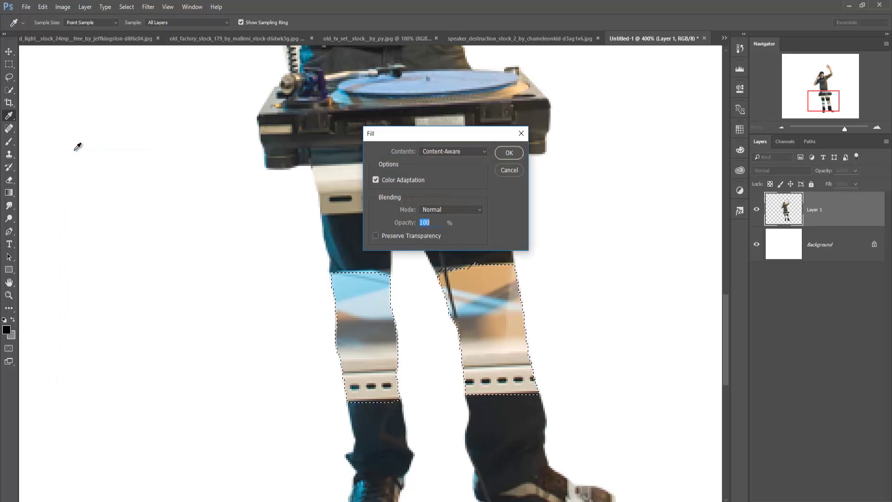
{"action": "left_click", "coordinate": [509, 153]}
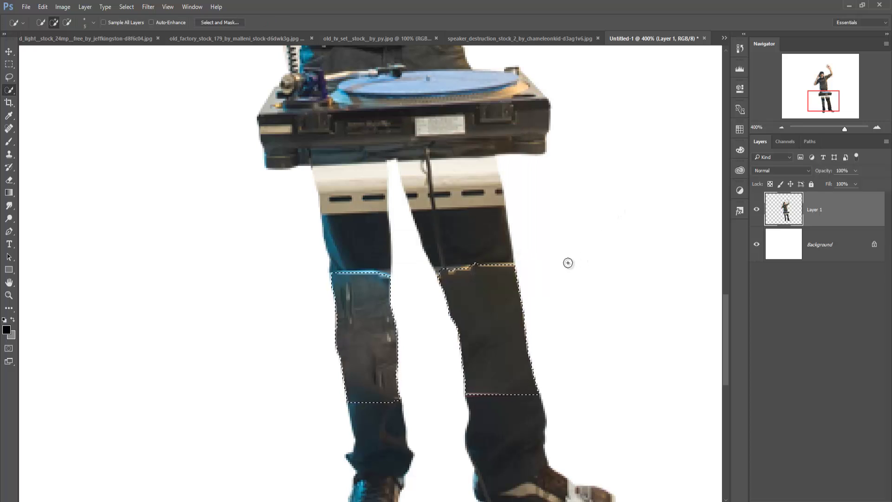
{"action": "left_click", "coordinate": [105, 6]}
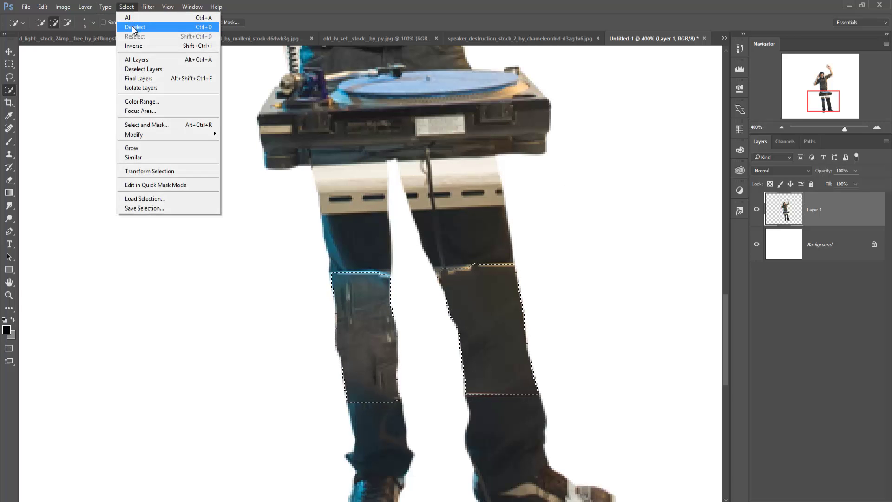
{"action": "left_click", "coordinate": [135, 26]}
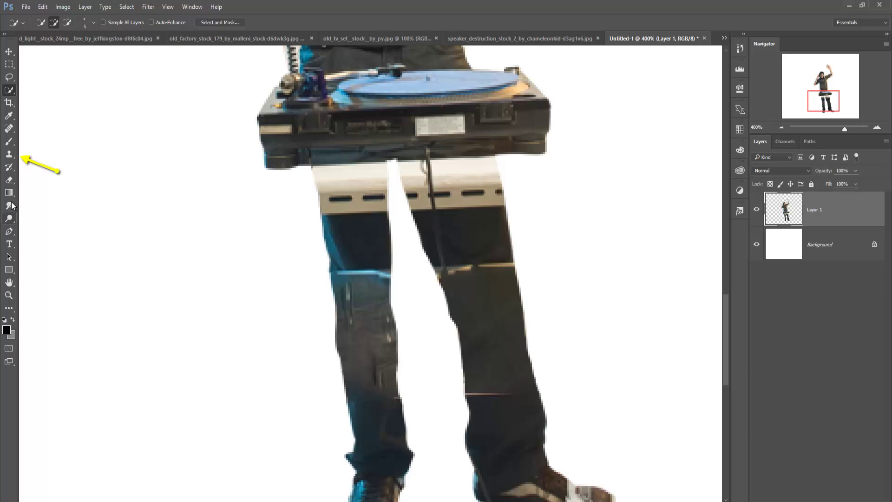
{"action": "left_click", "coordinate": [9, 154]}
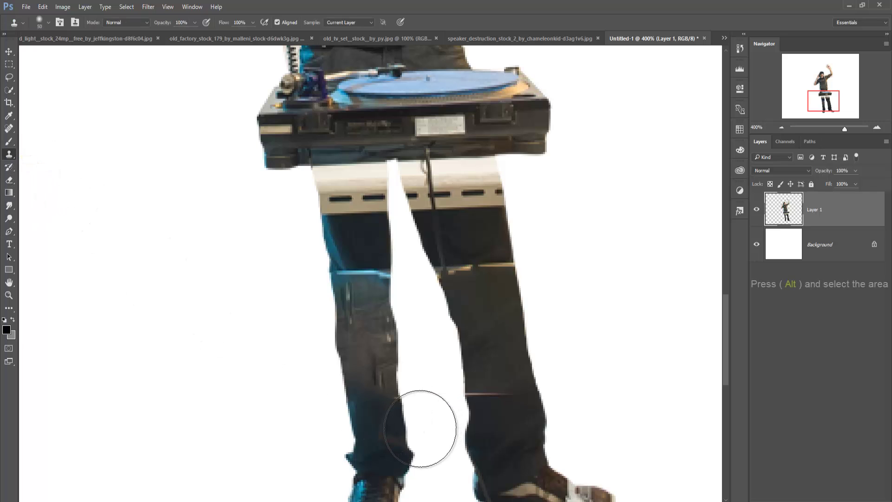
Step: Clone dark denim over the blue stripe and patches on the left leg
{"action": "key", "text": "bracketleft"}
{"action": "key", "text": "bracketleft"}
{"action": "key", "text": "bracketleft"}
{"action": "left_click", "coordinate": [441, 202]}
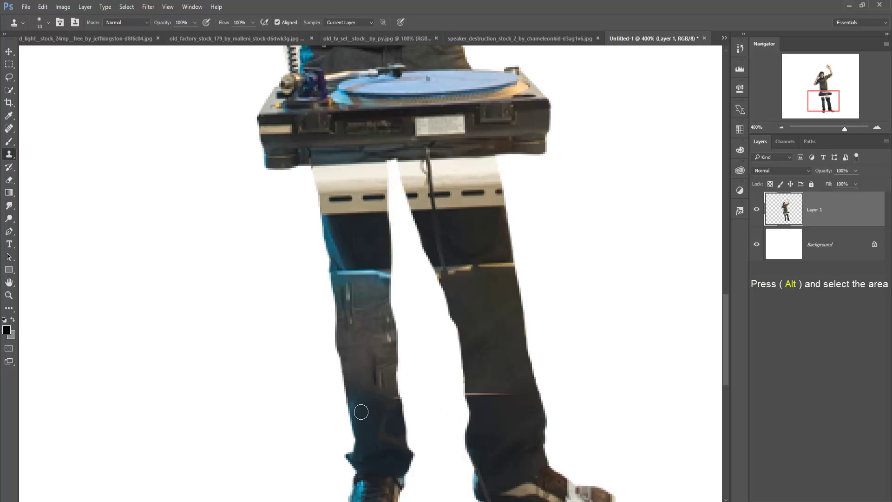
{"action": "left_click", "coordinate": [330, 234], "text": "alt"}
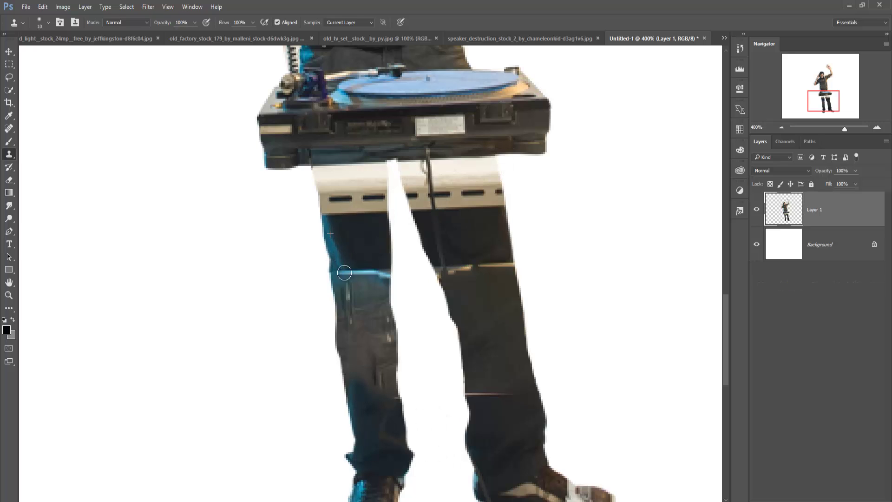
{"action": "left_click_drag", "start_coordinate": [338, 274], "coordinate": [342, 301]}
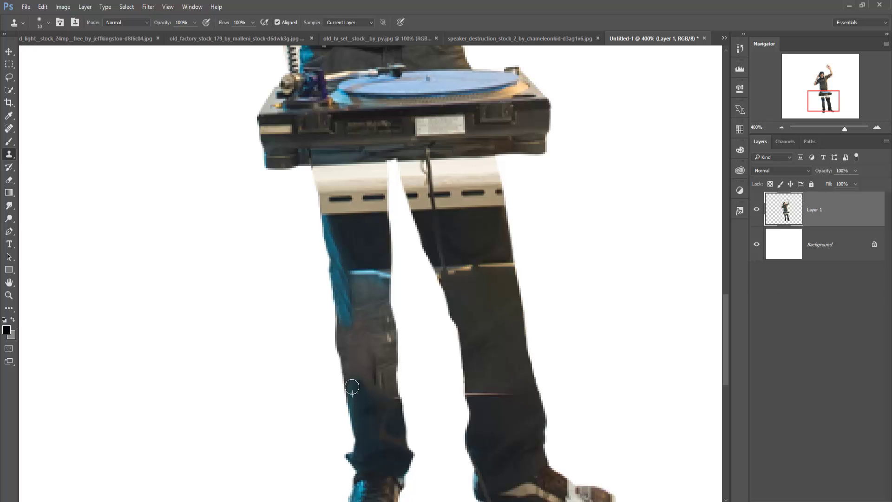
{"action": "left_click_drag", "start_coordinate": [359, 404], "coordinate": [377, 433]}
{"action": "mouse_move", "coordinate": [360, 265]}
{"action": "left_mouse_down"}
{"action": "mouse_move", "coordinate": [378, 269]}
{"action": "mouse_move", "coordinate": [376, 283]}
{"action": "mouse_move", "coordinate": [370, 255]}
{"action": "mouse_move", "coordinate": [370, 334]}
{"action": "mouse_move", "coordinate": [370, 245]}
{"action": "mouse_move", "coordinate": [380, 395]}
{"action": "left_mouse_up"}
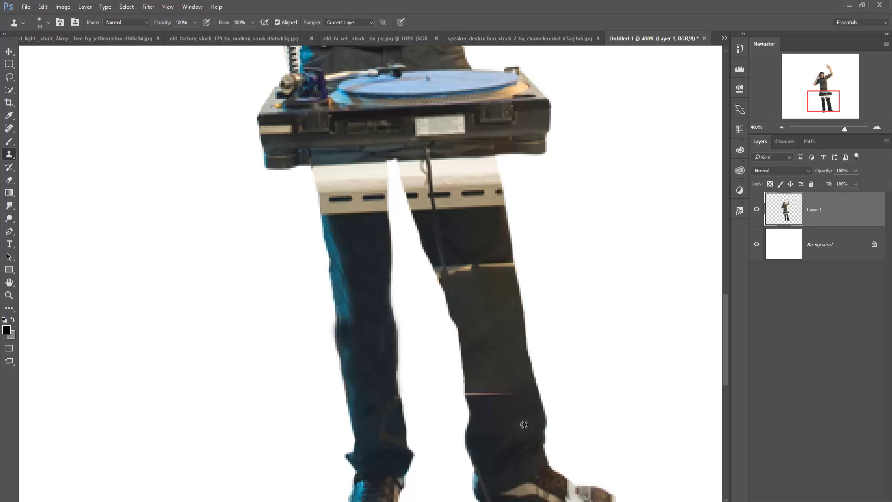
{"action": "left_click_drag", "start_coordinate": [511, 393], "coordinate": [473, 395]}
Step: Clone fresh denim over the right leg's light patches and the white bands on both legs
{"action": "left_click", "coordinate": [523, 433], "text": "alt"}
{"action": "left_click_drag", "start_coordinate": [522, 372], "coordinate": [503, 417]}
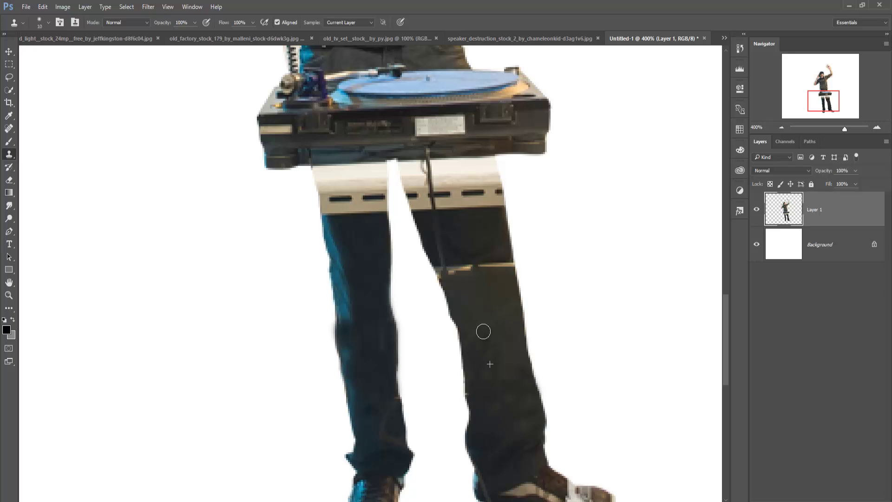
{"action": "mouse_move", "coordinate": [477, 269]}
{"action": "left_mouse_down"}
{"action": "mouse_move", "coordinate": [507, 263]}
{"action": "mouse_move", "coordinate": [442, 266]}
{"action": "mouse_move", "coordinate": [474, 271]}
{"action": "mouse_move", "coordinate": [481, 302]}
{"action": "mouse_move", "coordinate": [511, 344]}
{"action": "left_mouse_up"}
{"action": "mouse_move", "coordinate": [360, 209]}
{"action": "left_mouse_down"}
{"action": "mouse_move", "coordinate": [362, 186]}
{"action": "mouse_move", "coordinate": [331, 206]}
{"action": "mouse_move", "coordinate": [372, 205]}
{"action": "mouse_move", "coordinate": [379, 176]}
{"action": "mouse_move", "coordinate": [364, 212]}
{"action": "mouse_move", "coordinate": [328, 196]}
{"action": "mouse_move", "coordinate": [321, 177]}
{"action": "mouse_move", "coordinate": [335, 195]}
{"action": "mouse_move", "coordinate": [342, 165]}
{"action": "mouse_move", "coordinate": [381, 169]}
{"action": "left_mouse_up"}
{"action": "left_click_drag", "start_coordinate": [451, 162], "coordinate": [478, 214]}
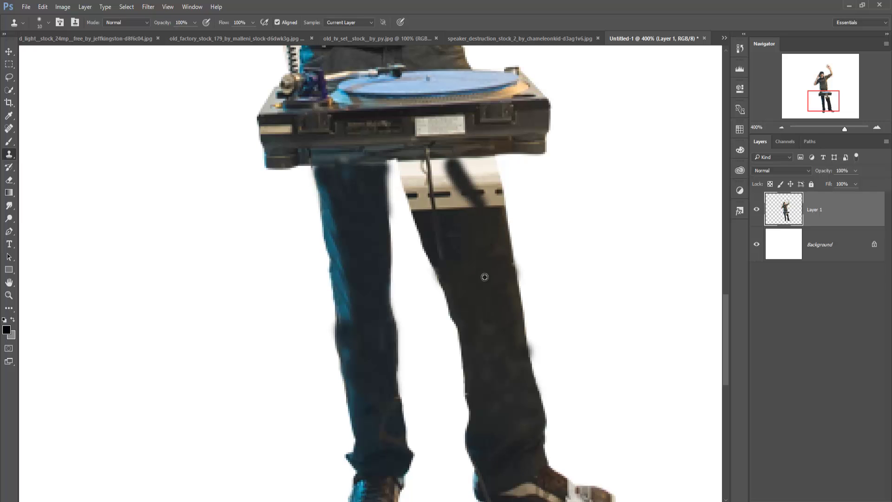
{"action": "mouse_move", "coordinate": [417, 167]}
{"action": "left_mouse_down"}
{"action": "mouse_move", "coordinate": [437, 204]}
{"action": "mouse_move", "coordinate": [415, 208]}
{"action": "mouse_move", "coordinate": [388, 144]}
{"action": "mouse_move", "coordinate": [443, 182]}
{"action": "mouse_move", "coordinate": [419, 154]}
{"action": "left_mouse_up"}
{"action": "mouse_move", "coordinate": [473, 249]}
{"action": "left_mouse_down"}
{"action": "mouse_move", "coordinate": [450, 173]}
{"action": "mouse_move", "coordinate": [464, 164]}
{"action": "mouse_move", "coordinate": [494, 195]}
{"action": "mouse_move", "coordinate": [466, 155]}
{"action": "left_mouse_up"}
Step: Erase the leftover edges between the legs with a smaller eraser, then zoom out
{"action": "key", "text": "m"}
{"action": "key", "text": "ctrl+1"}
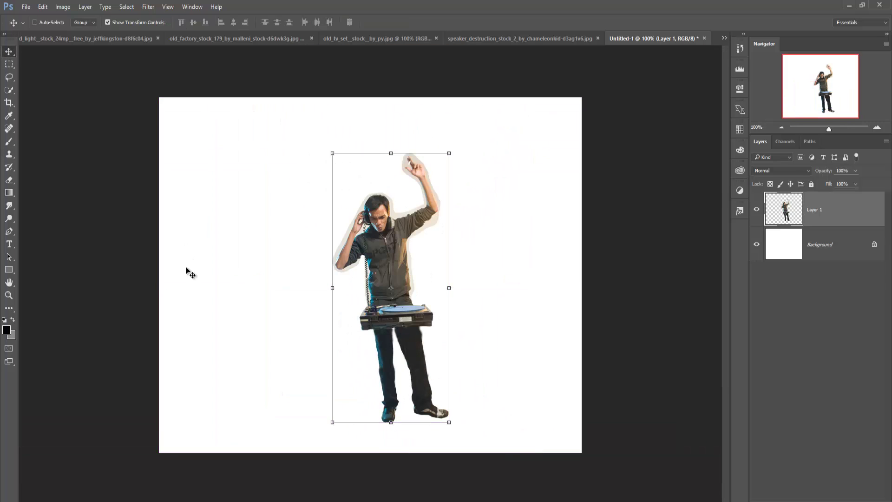
{"action": "key", "text": "e"}
{"action": "key", "text": "ctrl+plus"}
{"action": "key", "text": "ctrl+plus"}
{"action": "key", "text": "ctrl+plus"}
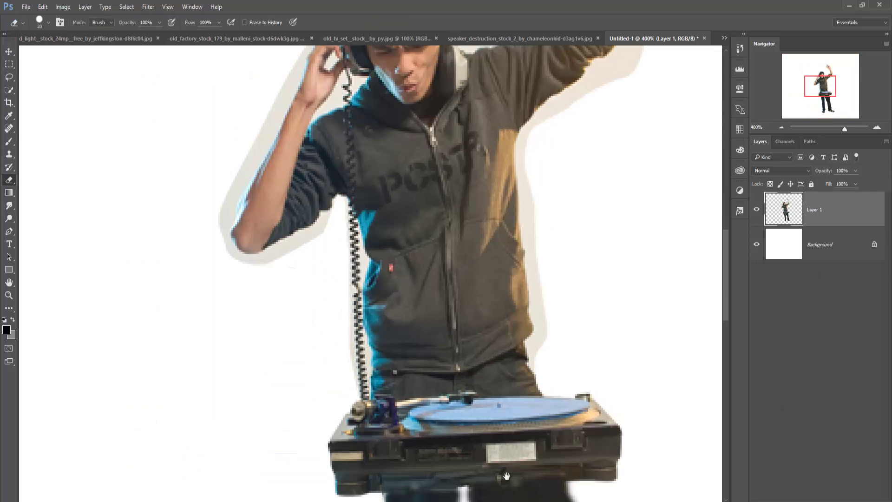
{"action": "left_click_drag", "start_coordinate": [530, 486], "coordinate": [265, 198]}
{"action": "key", "text": "bracketleft"}
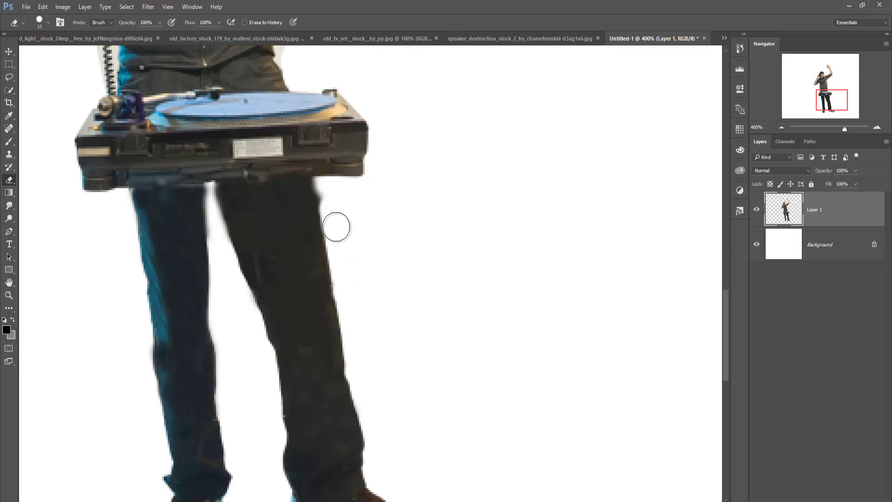
{"action": "key", "text": "bracketleft"}
{"action": "key", "text": "bracketleft"}
{"action": "key", "text": "bracketleft"}
{"action": "mouse_move", "coordinate": [221, 256]}
{"action": "left_mouse_down"}
{"action": "mouse_move", "coordinate": [212, 186]}
{"action": "mouse_move", "coordinate": [228, 246]}
{"action": "left_mouse_up"}
{"action": "left_click", "coordinate": [10, 57]}
{"action": "key", "text": "ctrl+1"}
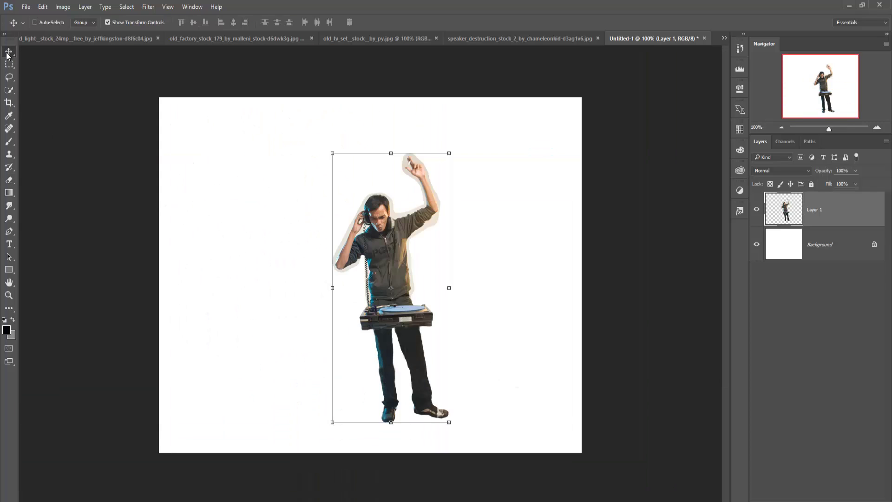
Step: Drag the old factory photo into the composite document as a new layer
{"action": "left_click", "coordinate": [723, 38]}
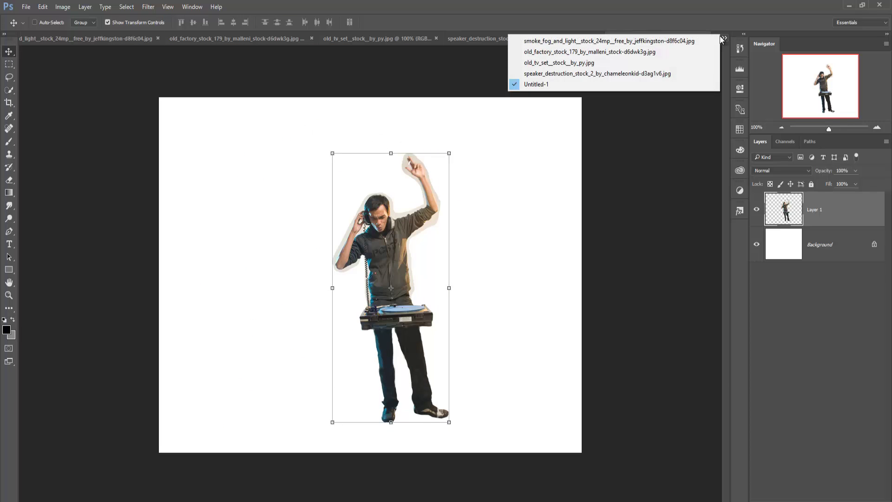
{"action": "left_click", "coordinate": [586, 52]}
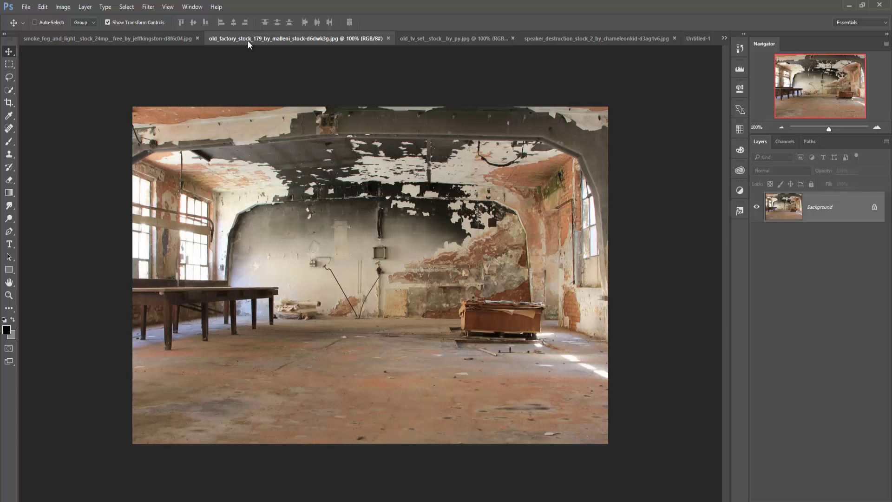
{"action": "left_click_drag", "start_coordinate": [247, 41], "coordinate": [426, 116]}
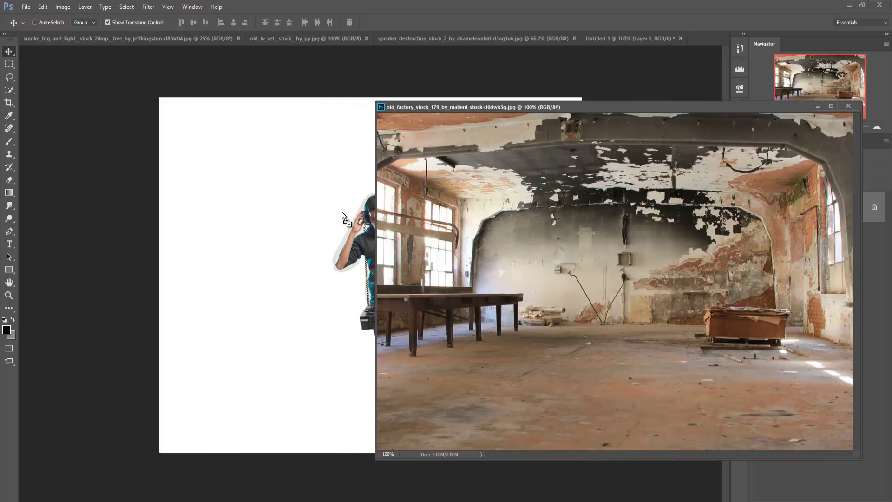
{"action": "left_click_drag", "start_coordinate": [342, 212], "coordinate": [307, 211]}
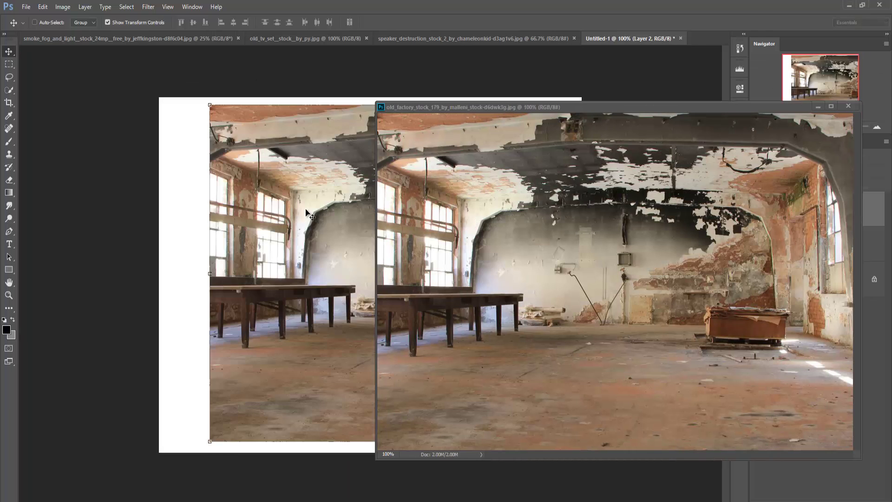
{"action": "left_click", "coordinate": [816, 106]}
Step: Enlarge the factory layer to about 168% and shift it to cover the canvas
{"action": "left_click_drag", "start_coordinate": [462, 253], "coordinate": [412, 264]}
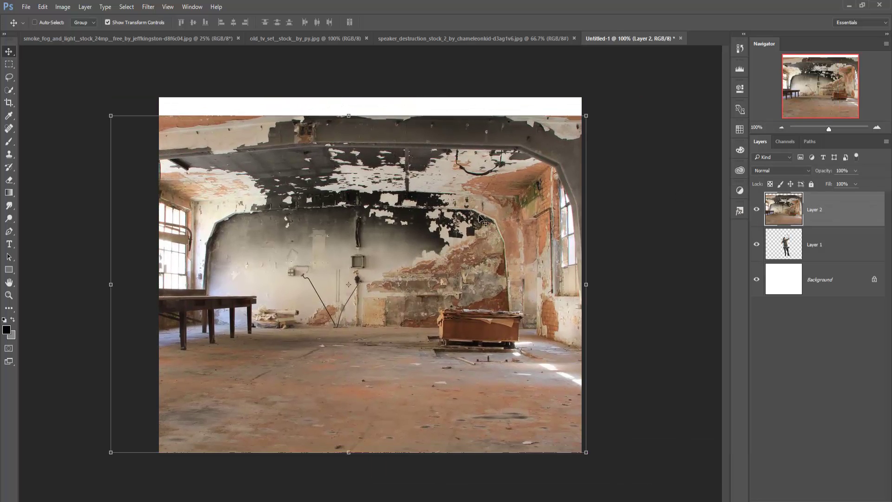
{"action": "left_click_drag", "start_coordinate": [641, 39], "coordinate": [756, 1]}
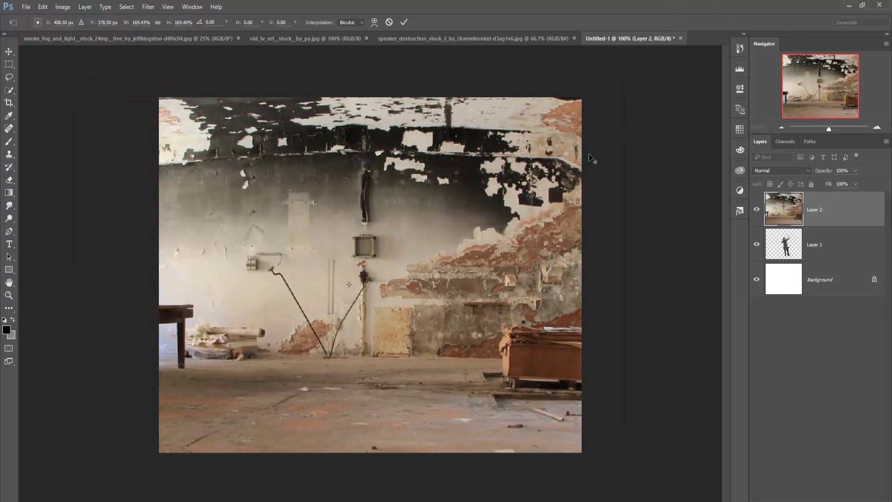
{"action": "mouse_move", "coordinate": [482, 323]}
{"action": "left_mouse_down"}
{"action": "mouse_move", "coordinate": [457, 322]}
{"action": "mouse_move", "coordinate": [465, 340]}
{"action": "left_mouse_up"}
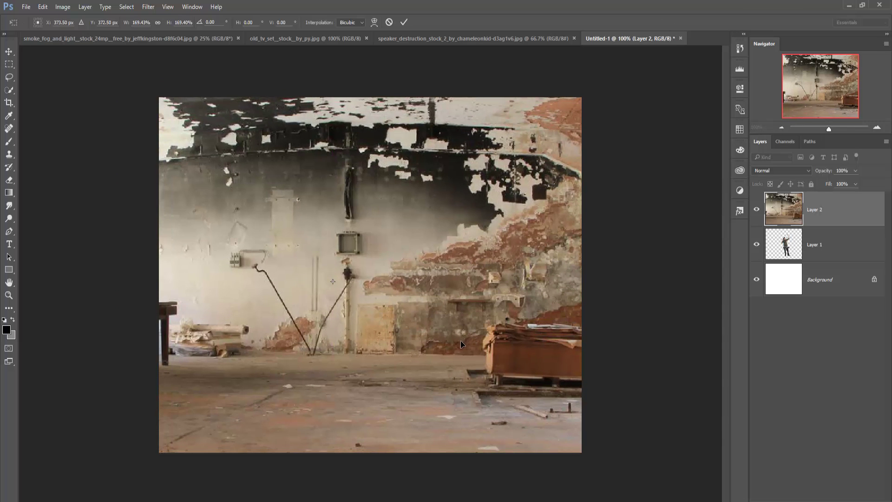
Step: Put the DJ layer above the factory, on the floor near centre, scaled to about 111%
{"action": "left_click", "coordinate": [404, 23]}
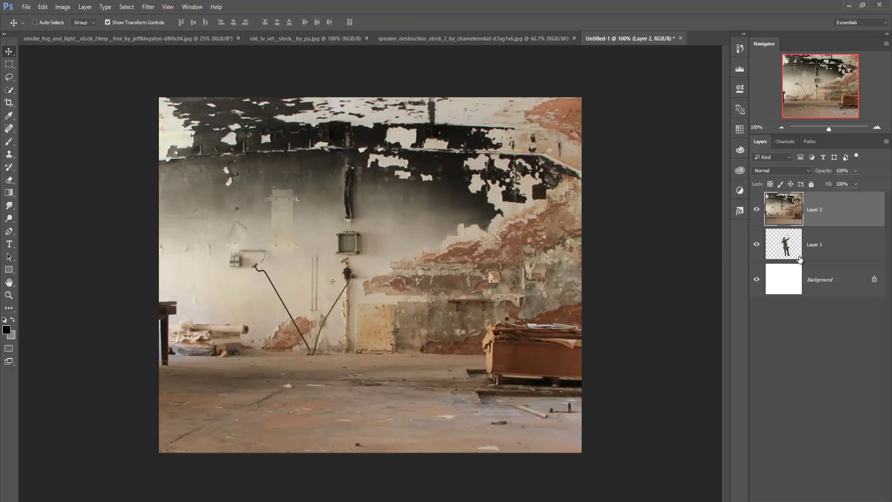
{"action": "mouse_move", "coordinate": [828, 248]}
{"action": "left_mouse_down"}
{"action": "mouse_move", "coordinate": [826, 213]}
{"action": "mouse_move", "coordinate": [799, 231]}
{"action": "left_mouse_up"}
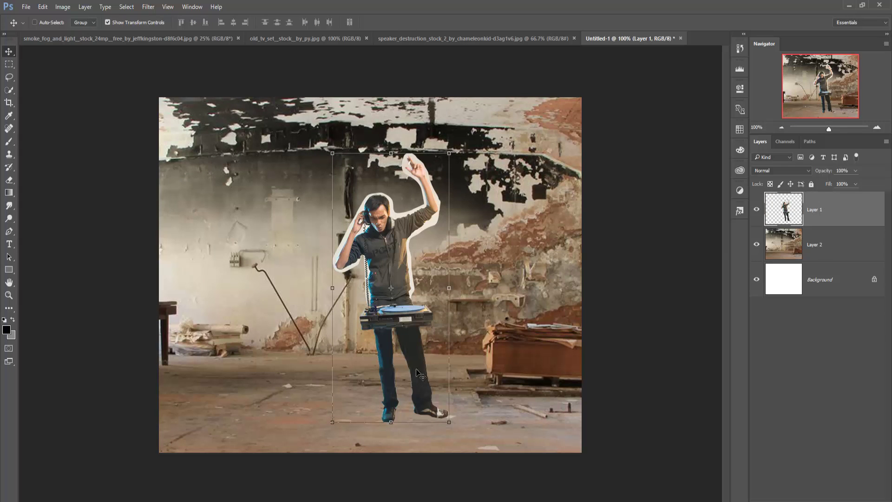
{"action": "mouse_move", "coordinate": [410, 387]}
{"action": "left_mouse_down"}
{"action": "mouse_move", "coordinate": [378, 398]}
{"action": "mouse_move", "coordinate": [391, 398]}
{"action": "left_mouse_up"}
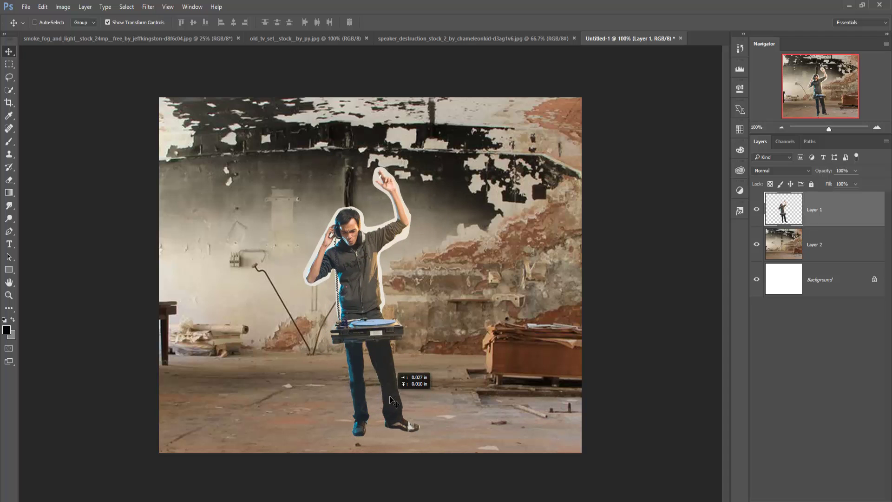
{"action": "left_click_drag", "start_coordinate": [421, 167], "coordinate": [429, 146]}
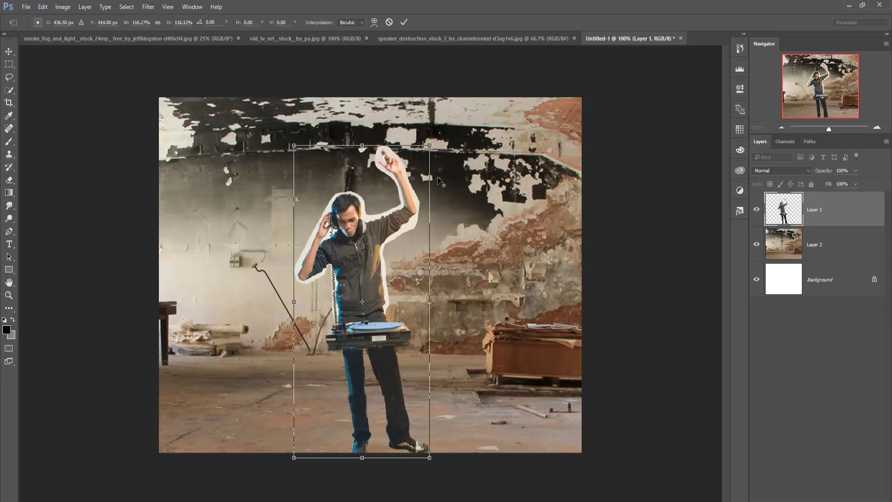
{"action": "left_click_drag", "start_coordinate": [376, 366], "coordinate": [376, 348]}
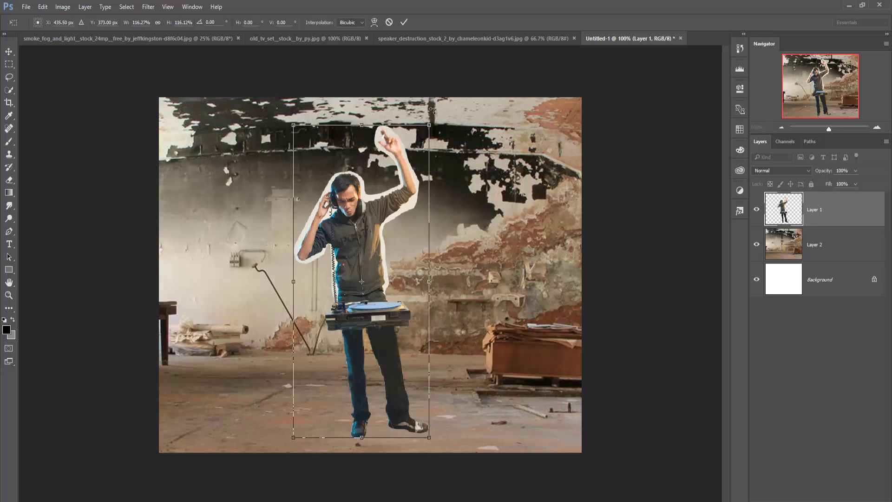
{"action": "left_click_drag", "start_coordinate": [432, 122], "coordinate": [426, 132]}
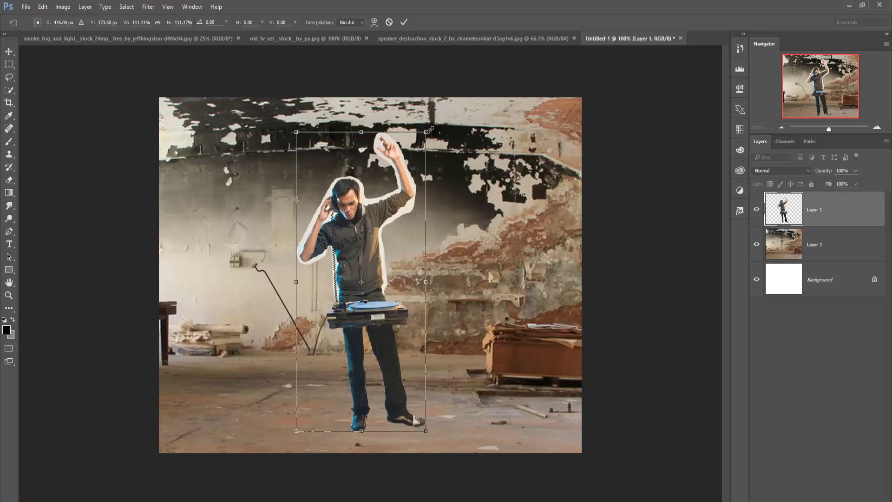
{"action": "key", "text": "Return"}
Step: Select the white glow around the DJ with Select > Color Range
{"action": "left_click", "coordinate": [126, 6]}
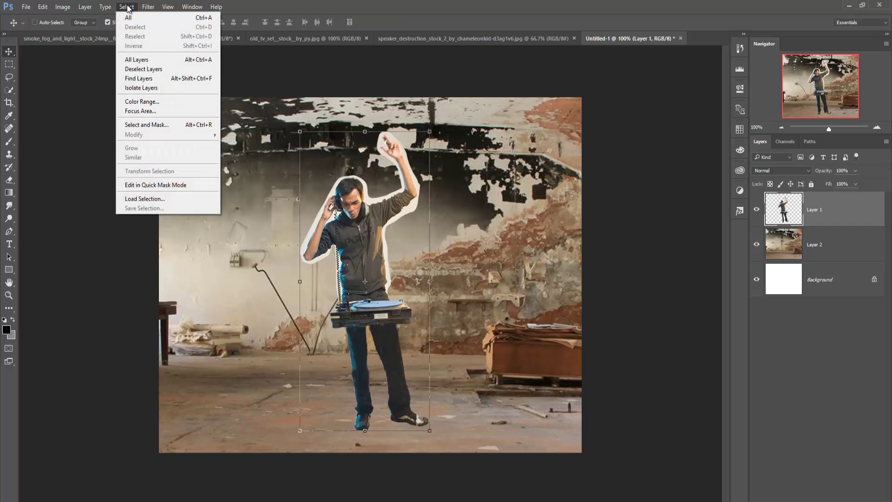
{"action": "left_click", "coordinate": [139, 102]}
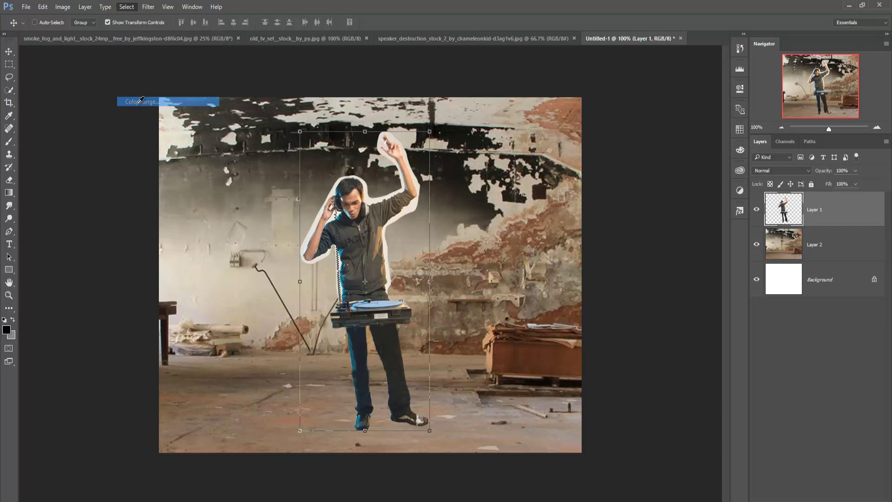
{"action": "left_click", "coordinate": [370, 198]}
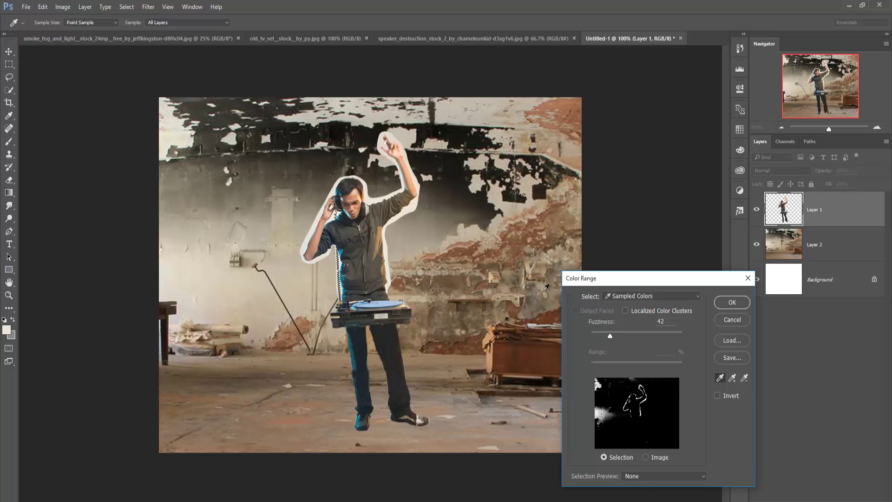
{"action": "left_click", "coordinate": [736, 303]}
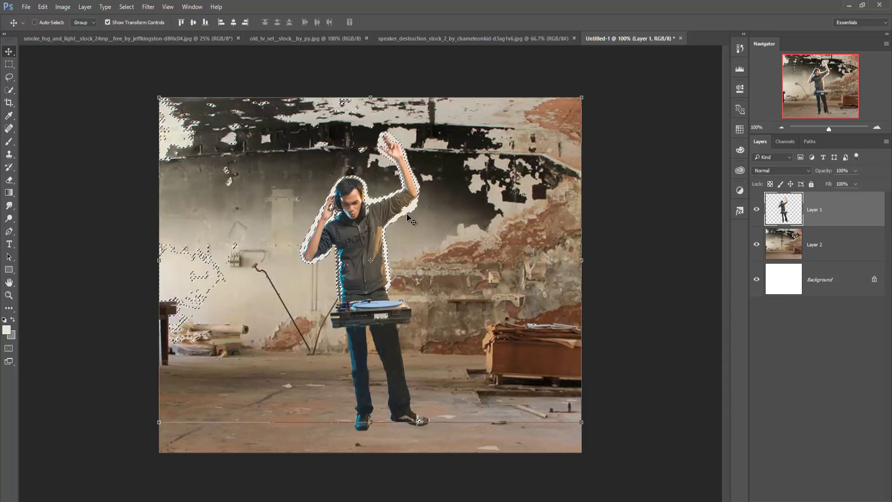
Step: Subtract the stray left-wall areas from the glow selection with an enlarged Quick Selection brush
{"action": "left_click", "coordinate": [9, 90]}
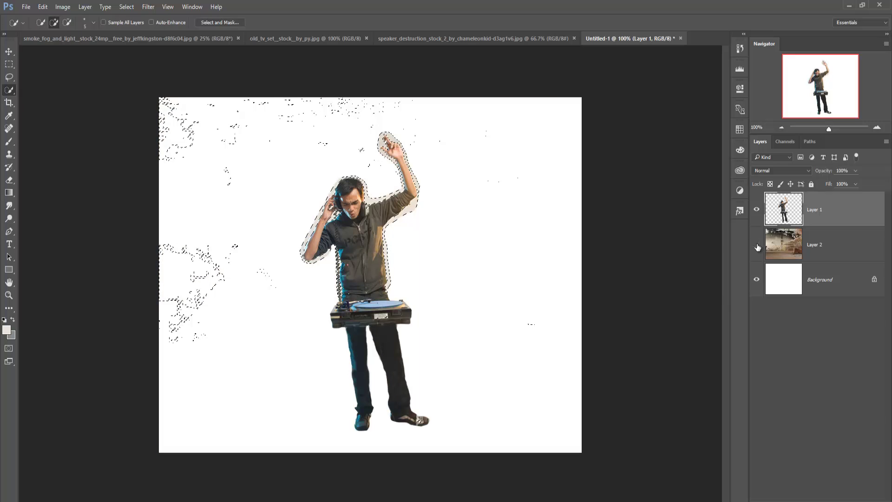
{"action": "left_click", "coordinate": [756, 244]}
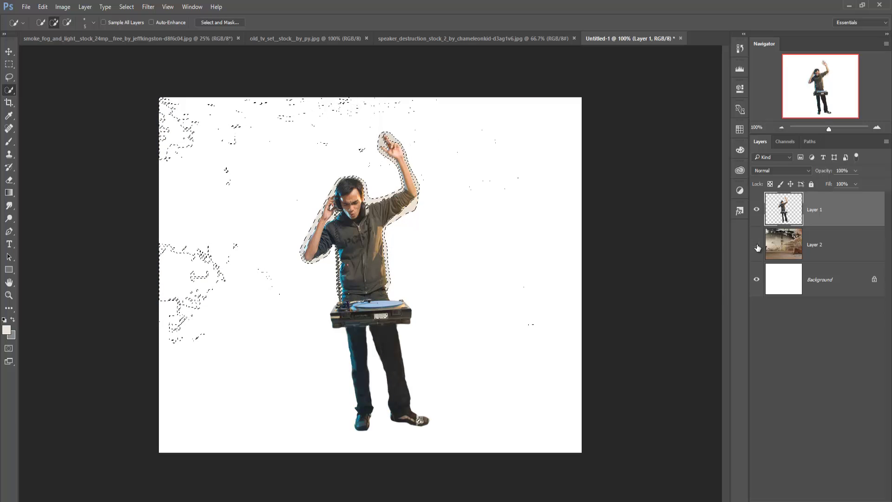
{"action": "left_click", "coordinate": [756, 244]}
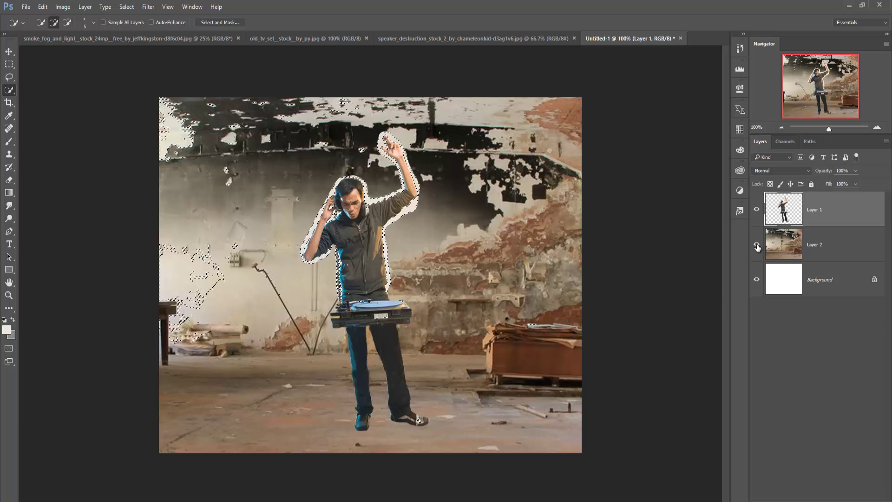
{"action": "left_click", "coordinate": [67, 23]}
{"action": "key", "text": "bracketright"}
{"action": "key", "text": "bracketright"}
{"action": "key", "text": "bracketright"}
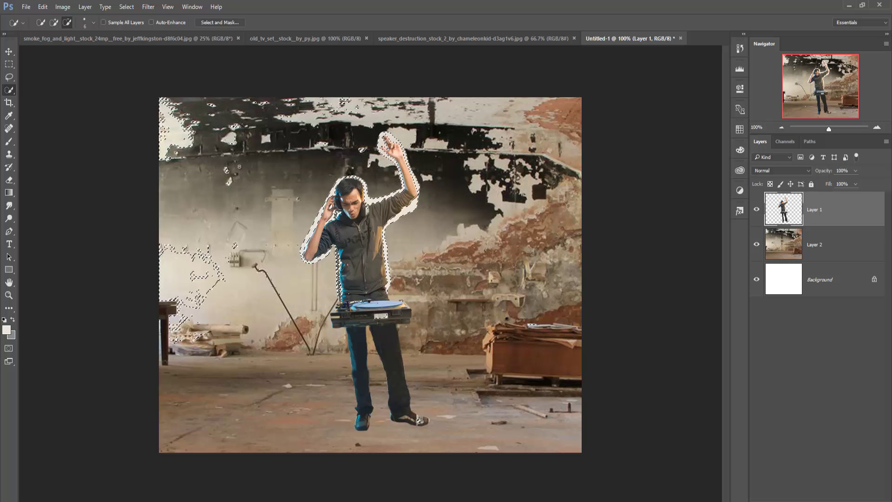
{"action": "key", "text": "bracketright"}
{"action": "key", "text": "bracketright"}
{"action": "key", "text": "bracketright"}
{"action": "mouse_move", "coordinate": [190, 136]}
{"action": "left_mouse_down"}
{"action": "mouse_move", "coordinate": [183, 361]}
{"action": "mouse_move", "coordinate": [209, 239]}
{"action": "left_mouse_up"}
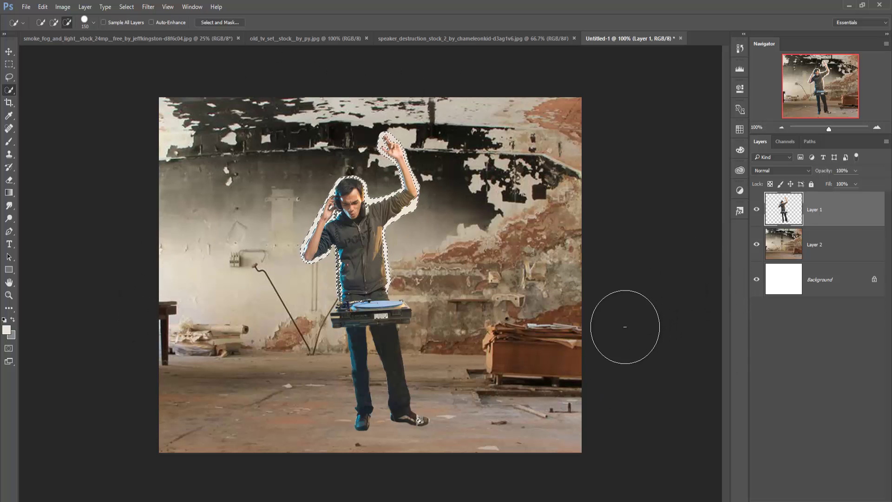
Step: Return to the Move tool and clear the selection with Select > Deselect
{"action": "left_click", "coordinate": [8, 55]}
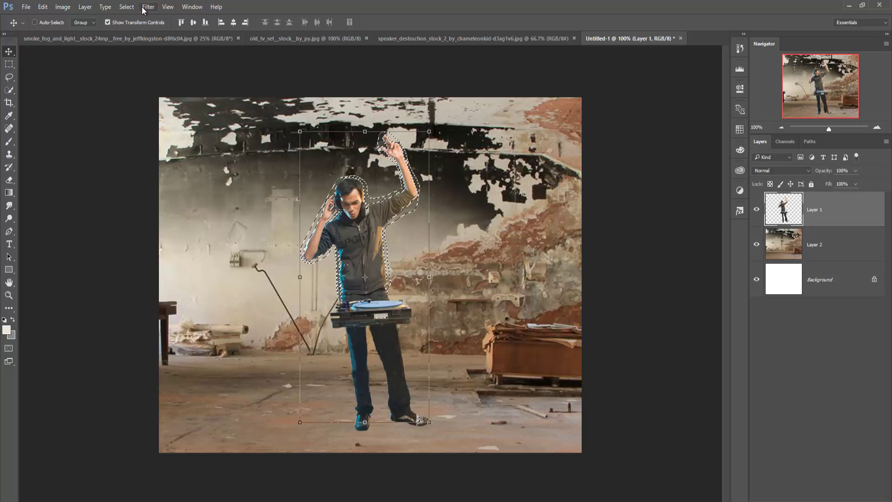
{"action": "left_click", "coordinate": [126, 7]}
{"action": "left_click", "coordinate": [132, 26]}
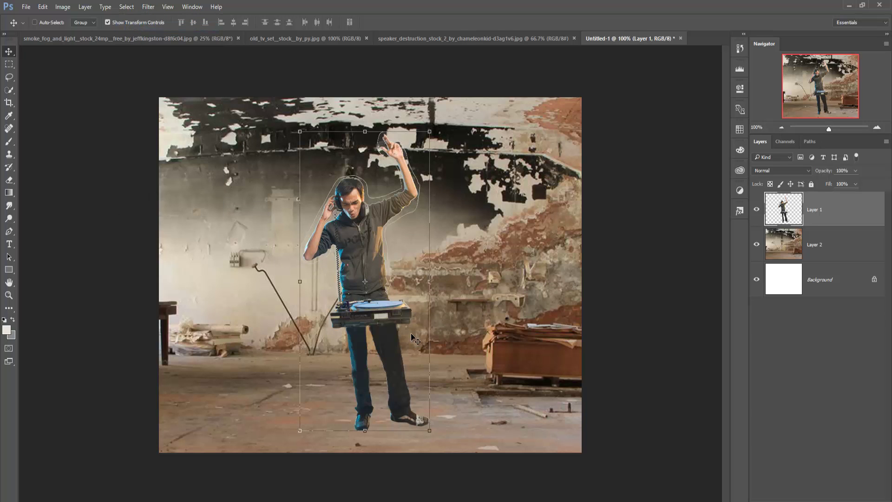
Step: Zoom in and erase the white halo along the DJ's body edge
{"action": "left_click", "coordinate": [9, 180]}
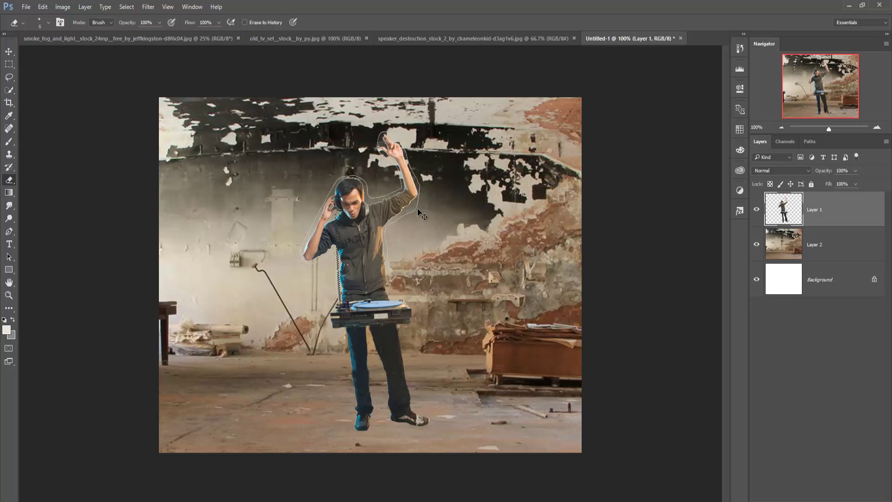
{"action": "scroll", "coordinate": [421, 214], "scroll_direction": "up", "scroll_amount": 1}
{"action": "scroll", "coordinate": [446, 270], "scroll_direction": "up", "scroll_amount": 1}
{"action": "scroll", "coordinate": [476, 332], "scroll_direction": "up", "scroll_amount": 1}
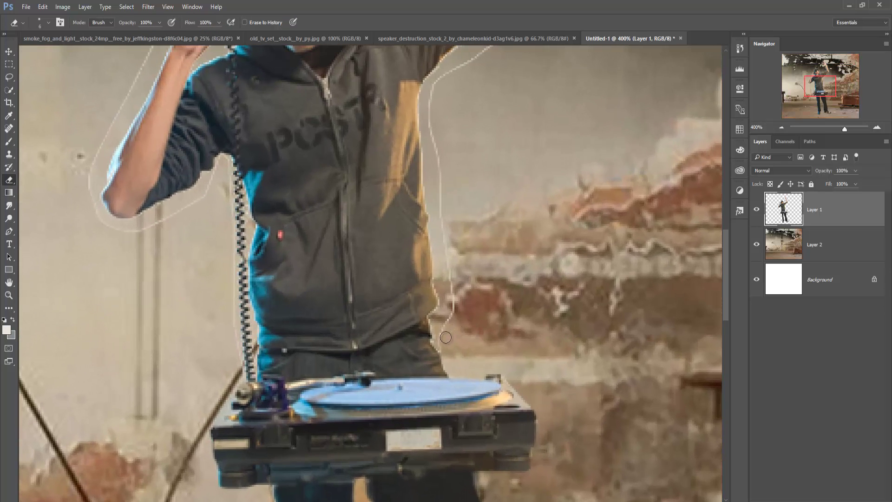
{"action": "mouse_move", "coordinate": [446, 330]}
{"action": "left_mouse_down"}
{"action": "mouse_move", "coordinate": [453, 292]}
{"action": "mouse_move", "coordinate": [433, 131]}
{"action": "left_mouse_up"}
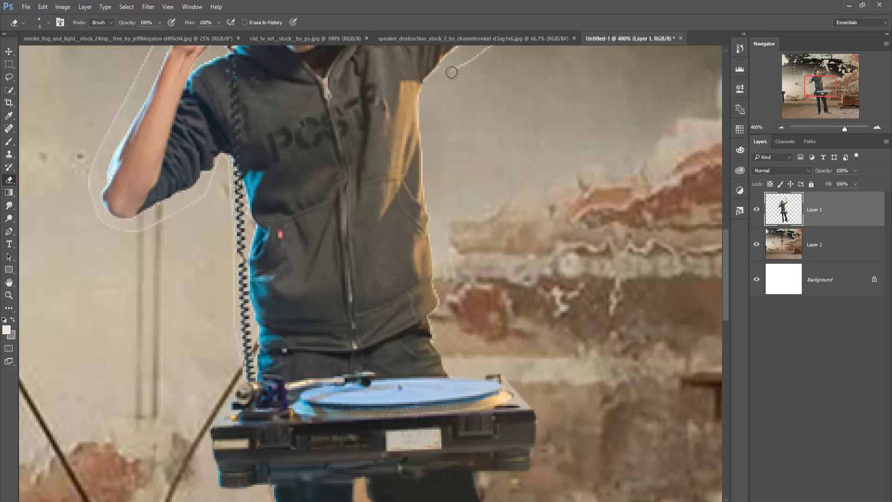
Step: Pan up and erase the pale outline around the DJ's raised hand, arm and head
{"action": "left_click_drag", "start_coordinate": [481, 90], "coordinate": [447, 337]}
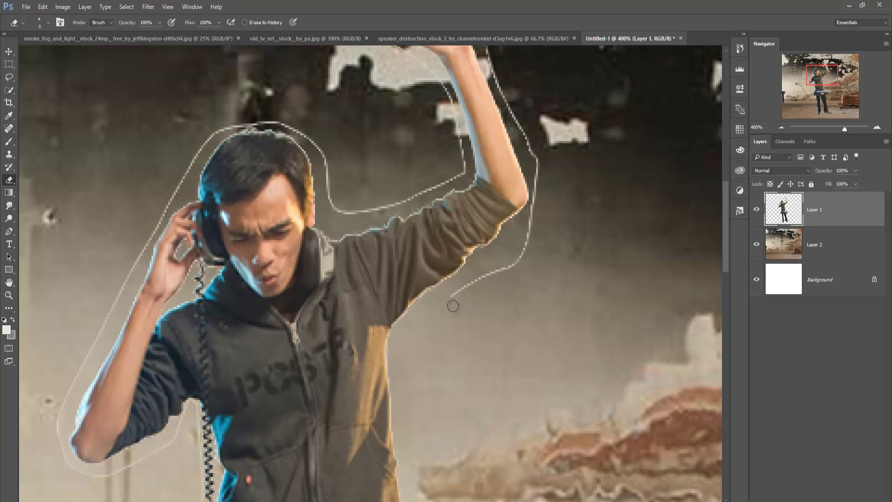
{"action": "left_click_drag", "start_coordinate": [508, 81], "coordinate": [507, 339]}
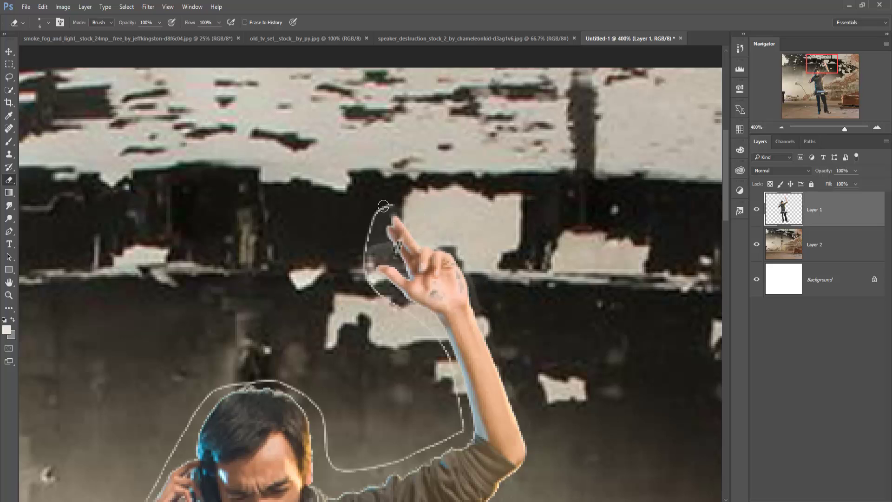
{"action": "mouse_move", "coordinate": [384, 206]}
{"action": "left_mouse_down"}
{"action": "mouse_move", "coordinate": [365, 281]}
{"action": "mouse_move", "coordinate": [413, 318]}
{"action": "left_mouse_up"}
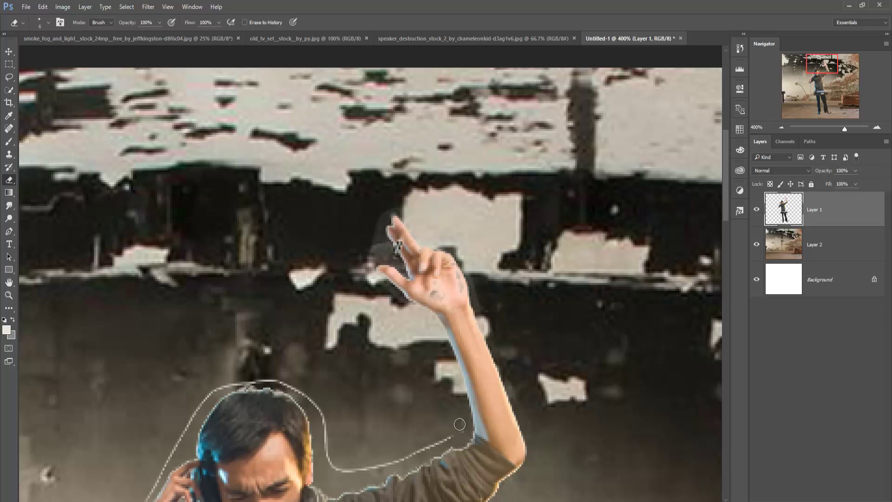
{"action": "mouse_move", "coordinate": [414, 453]}
{"action": "left_mouse_down"}
{"action": "mouse_move", "coordinate": [330, 468]}
{"action": "mouse_move", "coordinate": [304, 394]}
{"action": "mouse_move", "coordinate": [273, 380]}
{"action": "left_mouse_up"}
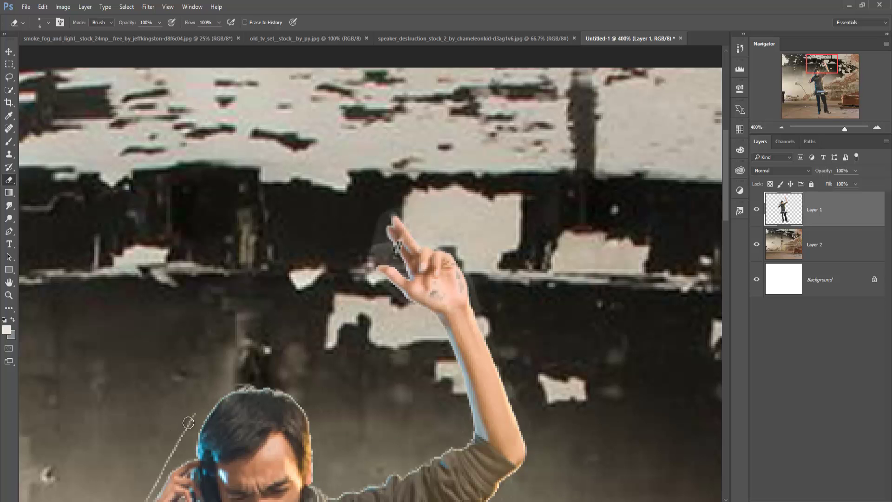
{"action": "mouse_move", "coordinate": [188, 423]}
{"action": "left_mouse_down"}
{"action": "mouse_move", "coordinate": [160, 472]}
{"action": "mouse_move", "coordinate": [328, 198]}
{"action": "mouse_move", "coordinate": [264, 315]}
{"action": "left_mouse_up"}
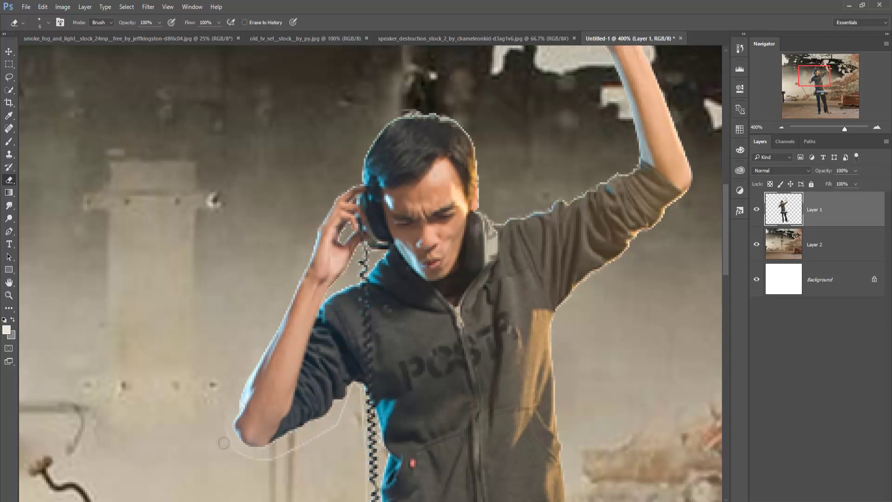
{"action": "mouse_move", "coordinate": [259, 447]}
{"action": "left_mouse_down"}
{"action": "mouse_move", "coordinate": [249, 227]}
{"action": "mouse_move", "coordinate": [287, 232]}
{"action": "mouse_move", "coordinate": [272, 234]}
{"action": "mouse_move", "coordinate": [318, 215]}
{"action": "mouse_move", "coordinate": [305, 211]}
{"action": "mouse_move", "coordinate": [344, 172]}
{"action": "left_mouse_up"}
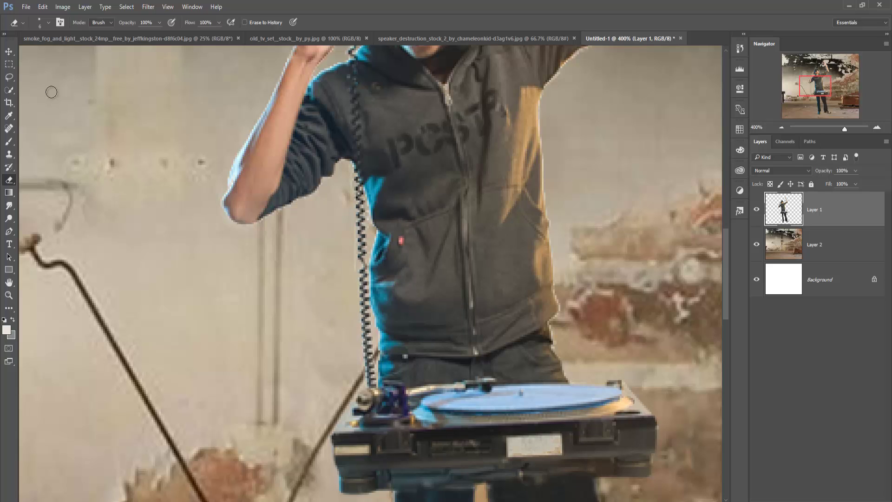
{"action": "left_click", "coordinate": [10, 53]}
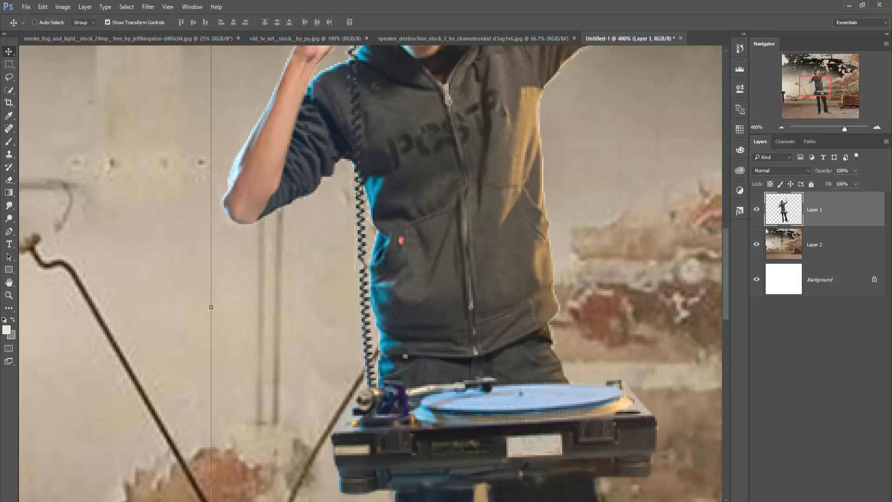
Step: Zoom out, switch to the speaker_destruction photo and pick the Polygonal Lasso Tool
{"action": "key", "text": "ctrl+minus"}
{"action": "key", "text": "ctrl+minus"}
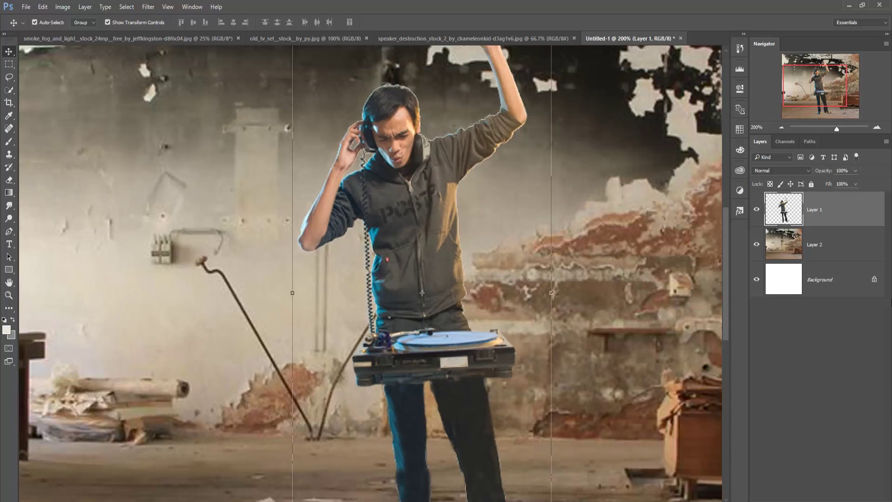
{"action": "key", "text": "ctrl+minus"}
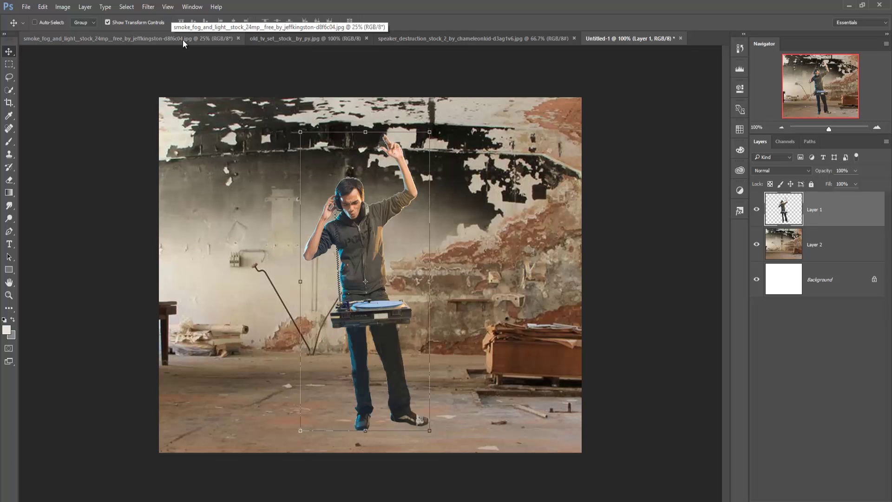
{"action": "left_click", "coordinate": [461, 38]}
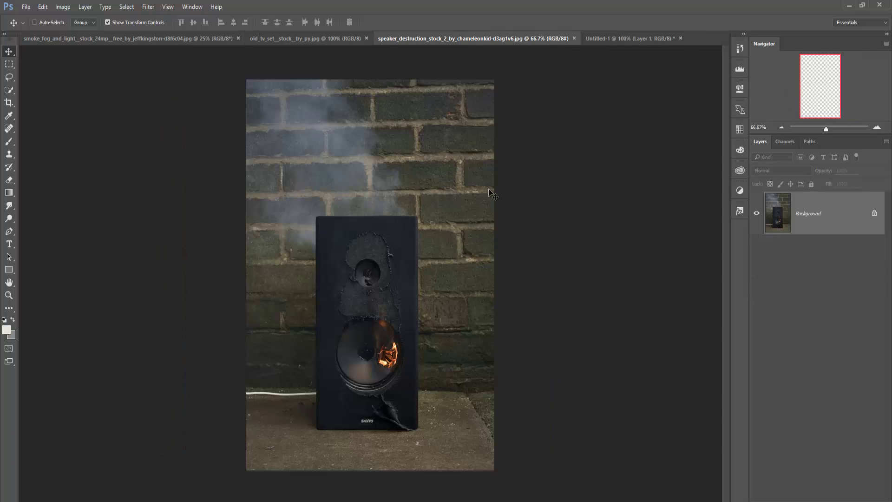
{"action": "left_click", "coordinate": [11, 80]}
{"action": "left_click", "coordinate": [21, 23]}
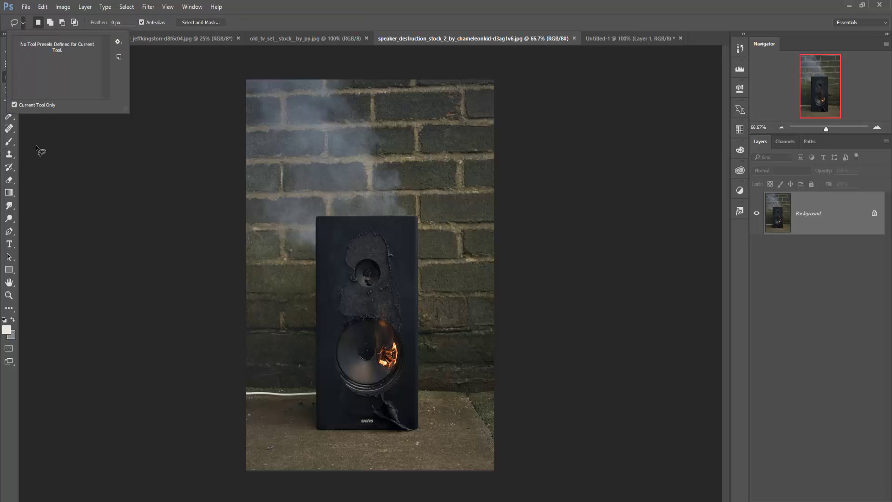
{"action": "left_click", "coordinate": [36, 142]}
{"action": "right_click", "coordinate": [14, 80]}
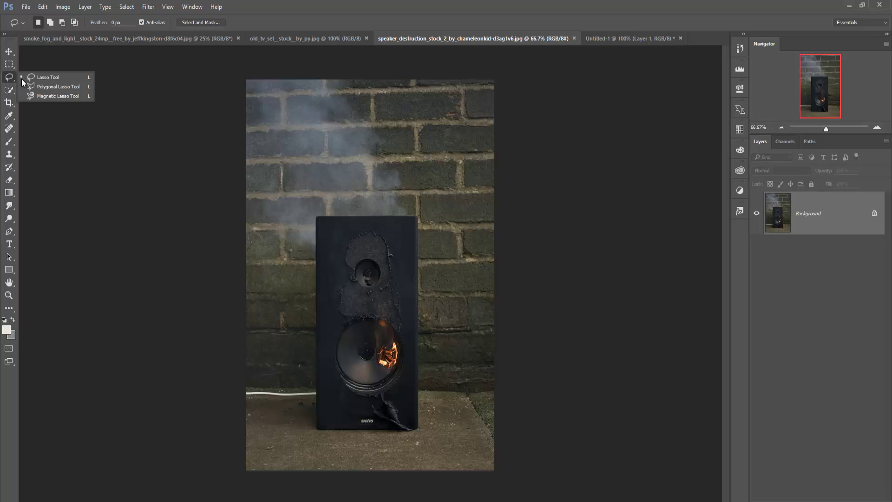
{"action": "left_click", "coordinate": [46, 88]}
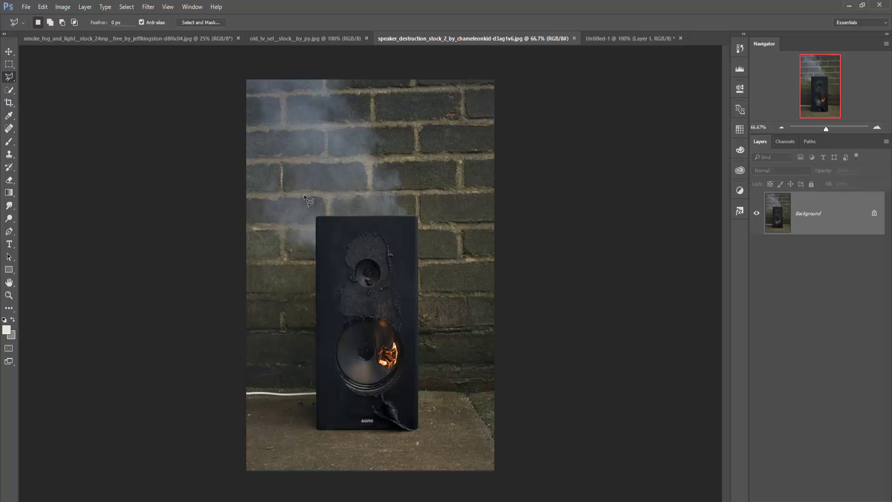
Step: Trace a closed polygon around the SANYO speaker cabinet's corners and edges
{"action": "left_click", "coordinate": [316, 216]}
{"action": "key", "text": "ctrl+plus"}
{"action": "key", "text": "ctrl+plus"}
{"action": "key", "text": "ctrl+plus"}
{"action": "left_click", "coordinate": [621, 112]}
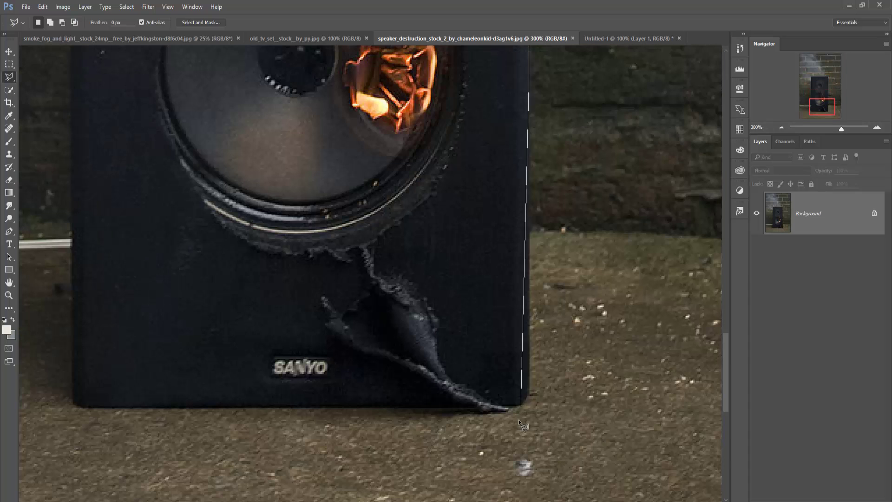
{"action": "left_click", "coordinate": [529, 387]}
{"action": "left_click", "coordinate": [507, 410]}
{"action": "left_click", "coordinate": [467, 409]}
{"action": "left_click", "coordinate": [178, 414]}
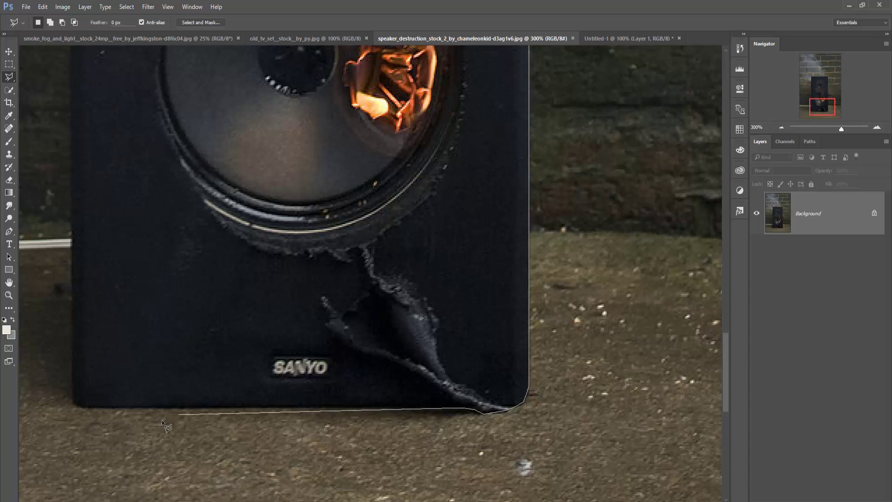
{"action": "left_click", "coordinate": [73, 408]}
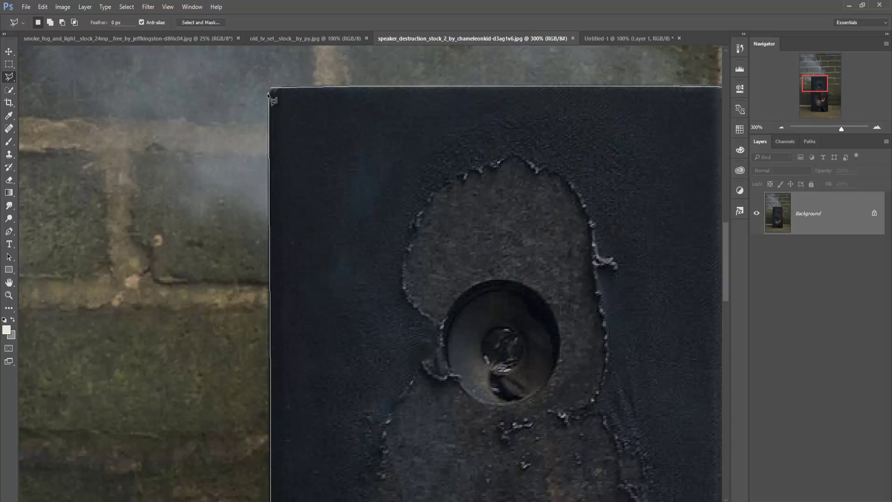
{"action": "left_click", "coordinate": [269, 100]}
Step: Drag the speaker into Untitled-1 and scale it to about half size, left of the DJ
{"action": "key", "text": "ctrl+minus"}
{"action": "key", "text": "ctrl+minus"}
{"action": "key", "text": "ctrl+minus"}
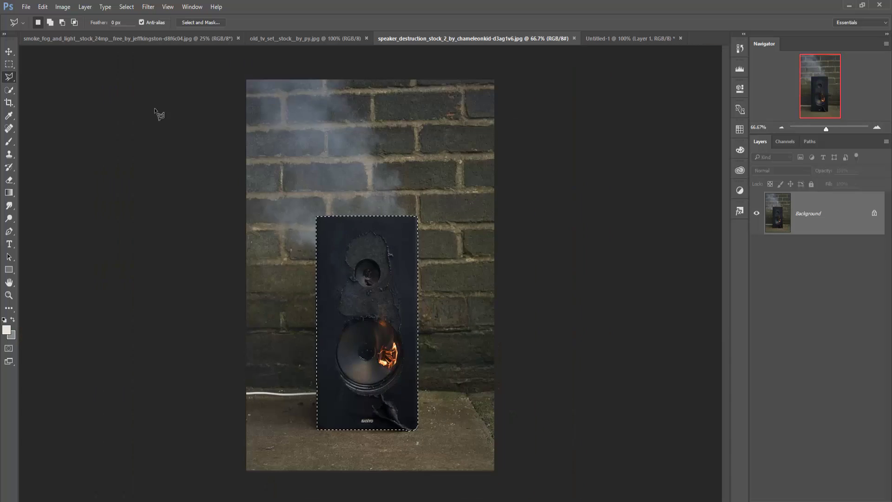
{"action": "key", "text": "v"}
{"action": "left_click_drag", "start_coordinate": [367, 325], "coordinate": [325, 279]}
{"action": "key", "text": "ctrl+t"}
{"action": "left_click_drag", "start_coordinate": [260, 297], "coordinate": [274, 255]}
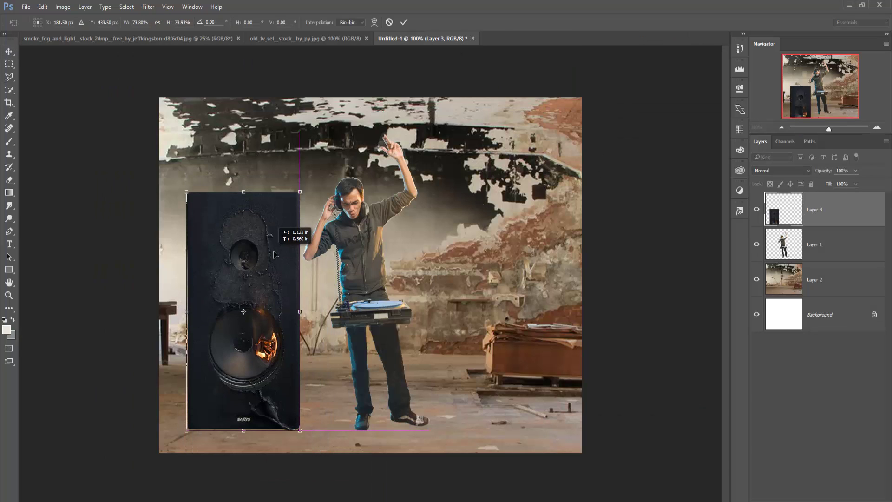
{"action": "left_click_drag", "start_coordinate": [302, 190], "coordinate": [284, 225]}
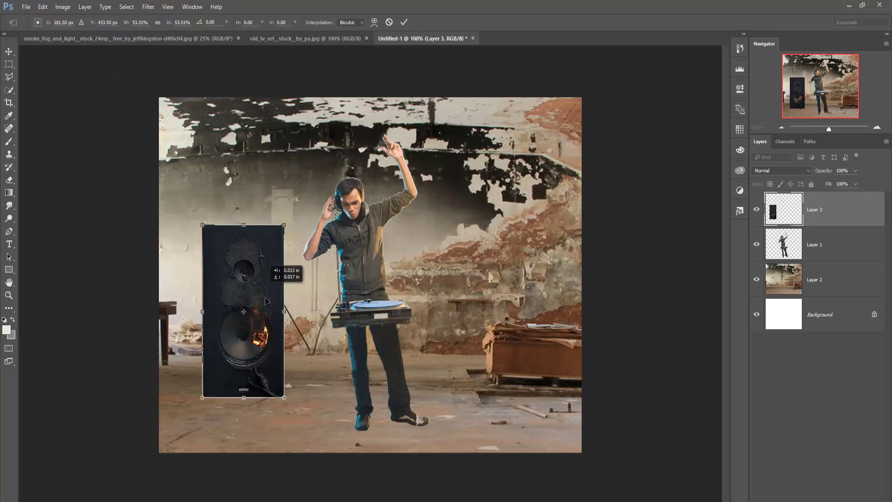
{"action": "key", "text": "Return"}
Step: Place a duplicate speaker right of the DJ and bring up the old_tv_set photo
{"action": "mouse_move", "coordinate": [267, 301]}
{"action": "left_mouse_down"}
{"action": "mouse_move", "coordinate": [267, 314]}
{"action": "mouse_move", "coordinate": [482, 301]}
{"action": "left_mouse_up"}
{"action": "key", "text": "ctrl+j"}
{"action": "left_click", "coordinate": [305, 38]}
Step: Lasso the old TV and drop it into the composite's bottom-left
{"action": "key", "text": "l"}
{"action": "left_click", "coordinate": [191, 138]}
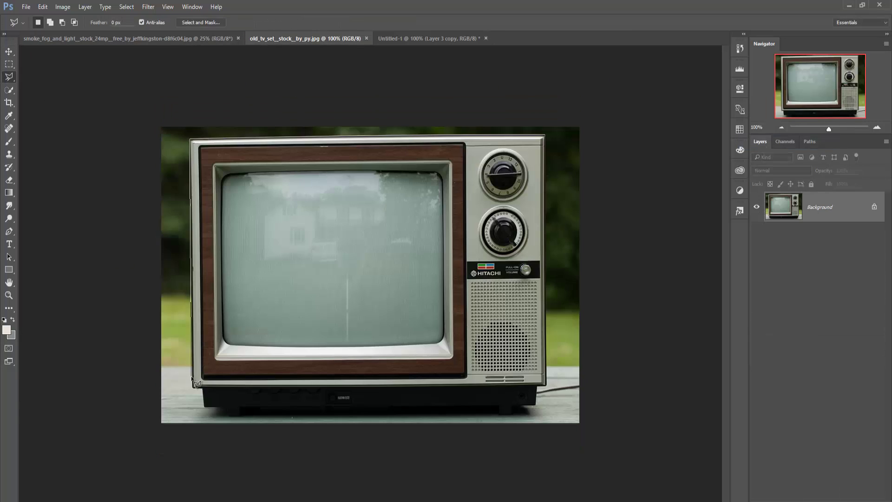
{"action": "left_click", "coordinate": [193, 386]}
{"action": "left_click", "coordinate": [213, 415]}
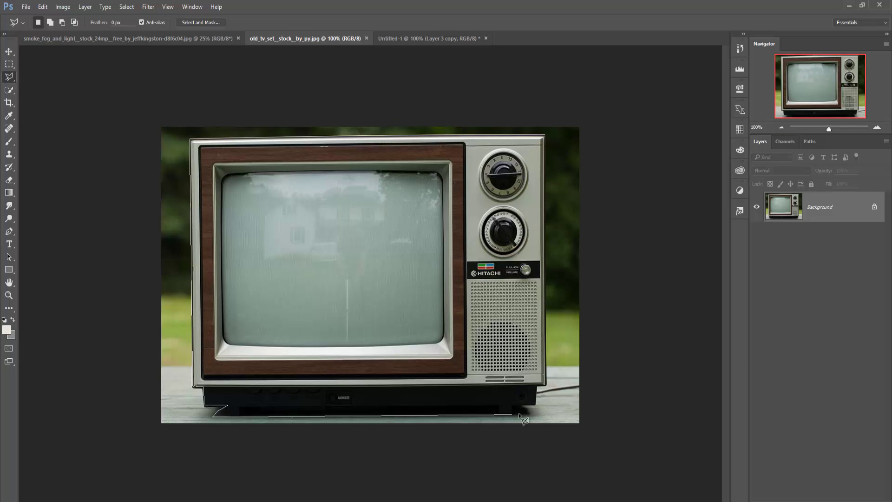
{"action": "left_click", "coordinate": [546, 386]}
{"action": "left_click", "coordinate": [548, 135]}
{"action": "left_click", "coordinate": [190, 138]}
{"action": "key", "text": "v"}
{"action": "left_click_drag", "start_coordinate": [305, 38], "coordinate": [435, 88]}
{"action": "left_click_drag", "start_coordinate": [419, 283], "coordinate": [279, 348]}
{"action": "mouse_move", "coordinate": [297, 395]}
{"action": "left_mouse_down"}
{"action": "mouse_move", "coordinate": [297, 409]}
{"action": "mouse_move", "coordinate": [504, 425]}
{"action": "left_mouse_up"}
Step: Make a TV copy rotated 90° CCW, shrunk and placed beside the right speaker
{"action": "key", "text": "ctrl+t"}
{"action": "right_click", "coordinate": [820, 209]}
{"action": "left_click", "coordinate": [752, 159]}
{"action": "key", "text": "Return"}
{"action": "key", "text": "ctrl+t"}
{"action": "mouse_move", "coordinate": [562, 372]}
{"action": "left_mouse_down"}
{"action": "mouse_move", "coordinate": [559, 395]}
{"action": "mouse_move", "coordinate": [478, 398]}
{"action": "left_mouse_up"}
{"action": "left_click_drag", "start_coordinate": [515, 351], "coordinate": [491, 369], "text": "shift"}
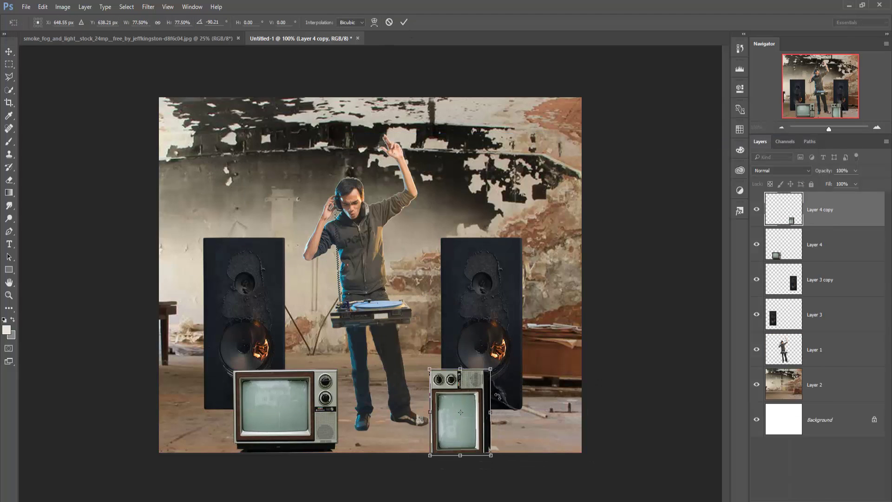
Step: Float the smoke_fog photo in its own window over the composite
{"action": "left_click", "coordinate": [404, 22]}
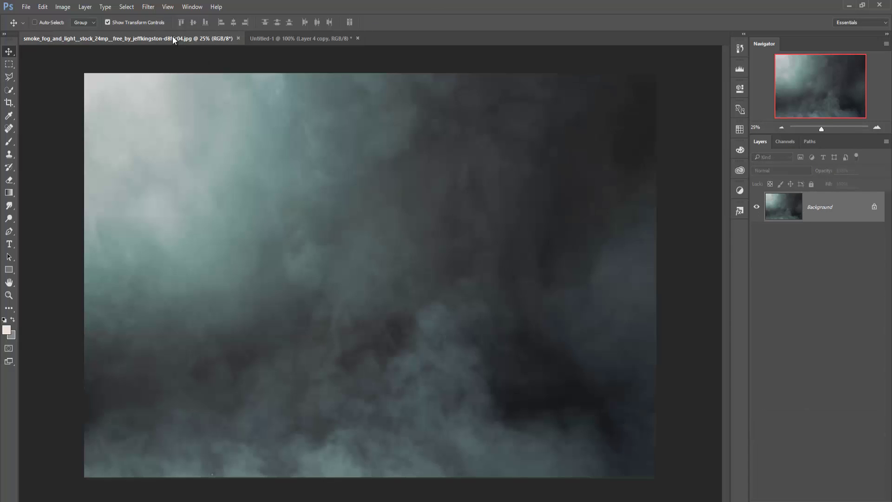
{"action": "mouse_move", "coordinate": [172, 38]}
{"action": "left_mouse_down"}
{"action": "mouse_move", "coordinate": [170, 69]}
{"action": "mouse_move", "coordinate": [641, 118]}
{"action": "left_mouse_up"}
{"action": "mouse_move", "coordinate": [460, 197]}
{"action": "left_mouse_down"}
{"action": "mouse_move", "coordinate": [497, 197]}
{"action": "mouse_move", "coordinate": [311, 144]}
{"action": "left_mouse_up"}
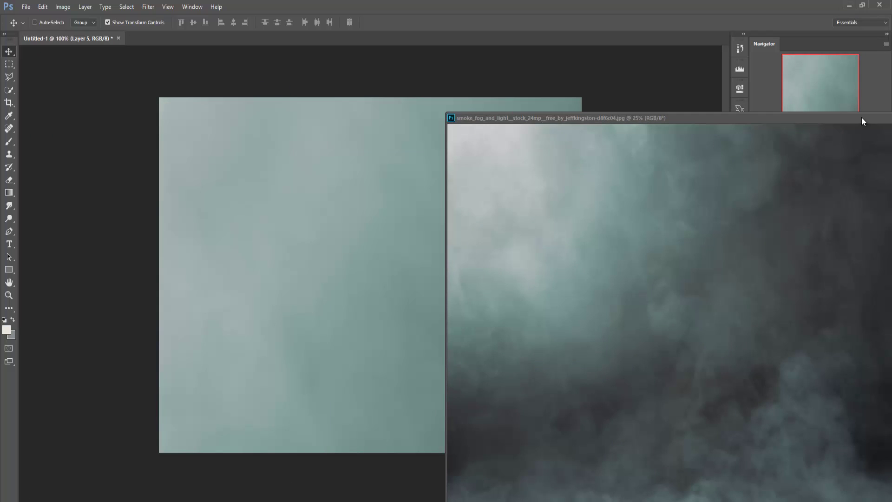
Step: Drop the smoke photo into Untitled-1, stretch it over the whole canvas, and add a layer mask
{"action": "left_click_drag", "start_coordinate": [862, 118], "coordinate": [628, 140]}
{"action": "left_click", "coordinate": [719, 140]}
{"action": "left_click_drag", "start_coordinate": [349, 144], "coordinate": [350, 263]}
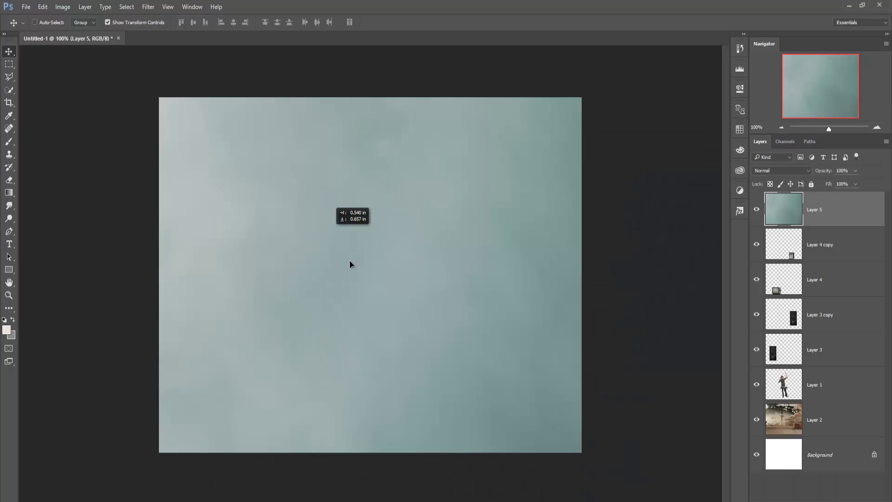
{"action": "mouse_move", "coordinate": [215, 143]}
{"action": "left_mouse_down"}
{"action": "mouse_move", "coordinate": [278, 249]}
{"action": "mouse_move", "coordinate": [346, 200]}
{"action": "left_mouse_up"}
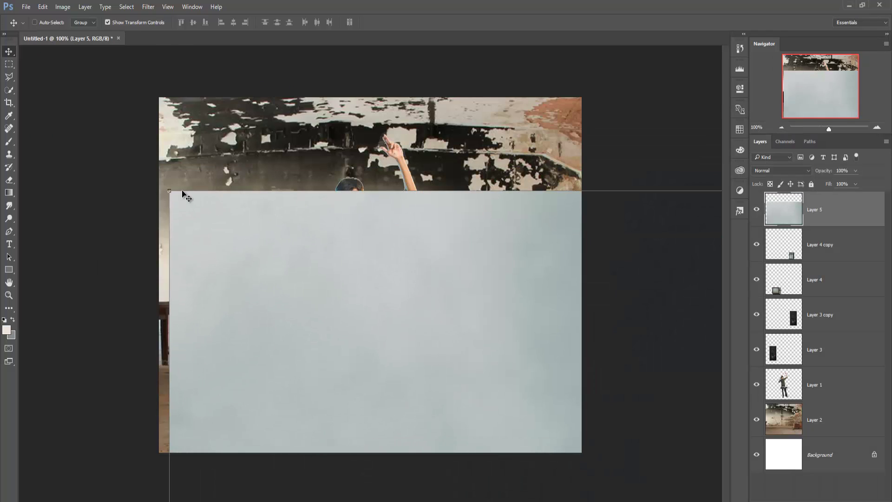
{"action": "key", "text": "ctrl+t"}
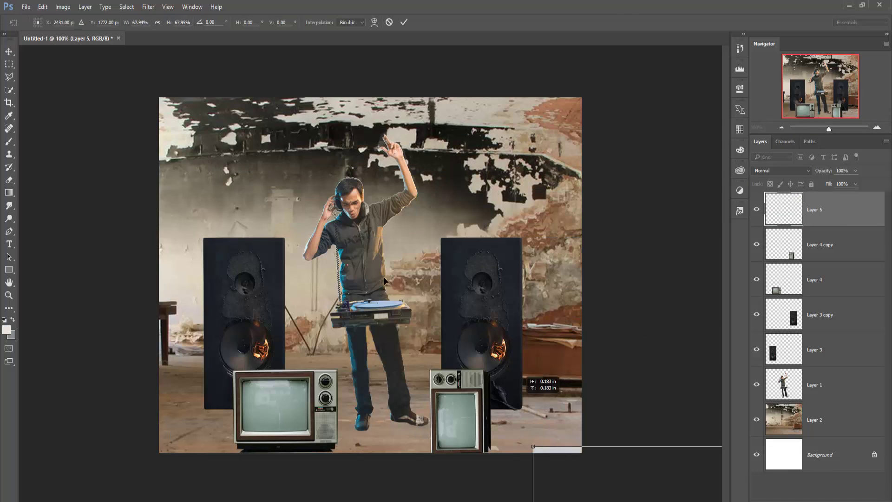
{"action": "mouse_move", "coordinate": [604, 470]}
{"action": "left_mouse_down"}
{"action": "mouse_move", "coordinate": [191, 136]}
{"action": "mouse_move", "coordinate": [460, 365]}
{"action": "mouse_move", "coordinate": [108, 106]}
{"action": "mouse_move", "coordinate": [251, 216]}
{"action": "mouse_move", "coordinate": [226, 124]}
{"action": "left_mouse_up"}
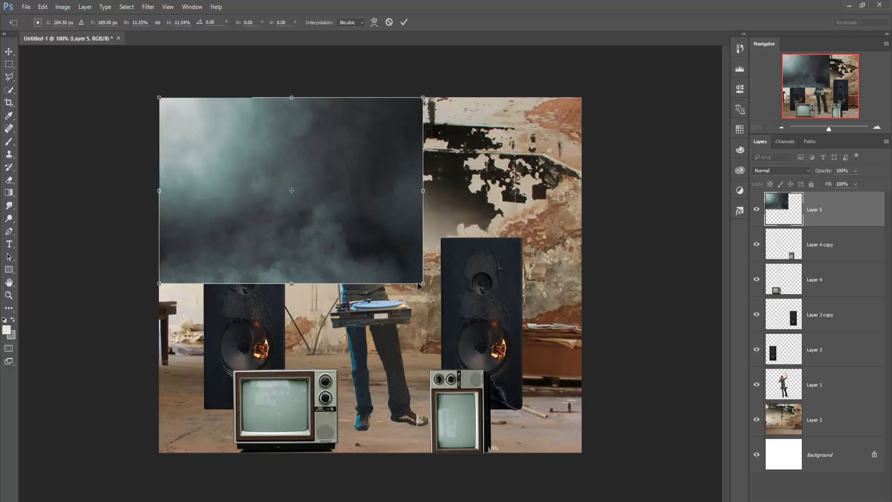
{"action": "mouse_move", "coordinate": [429, 285]}
{"action": "left_mouse_down"}
{"action": "mouse_move", "coordinate": [574, 425]}
{"action": "mouse_move", "coordinate": [581, 454]}
{"action": "left_mouse_up"}
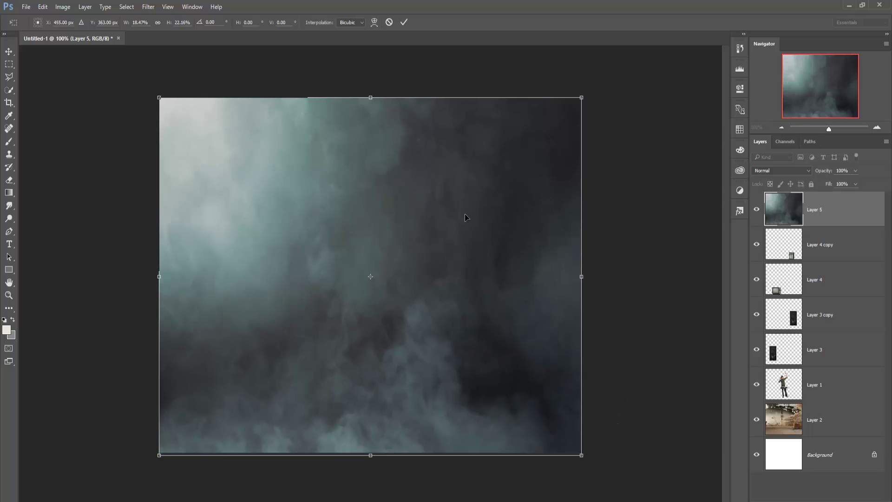
{"action": "left_click", "coordinate": [406, 23]}
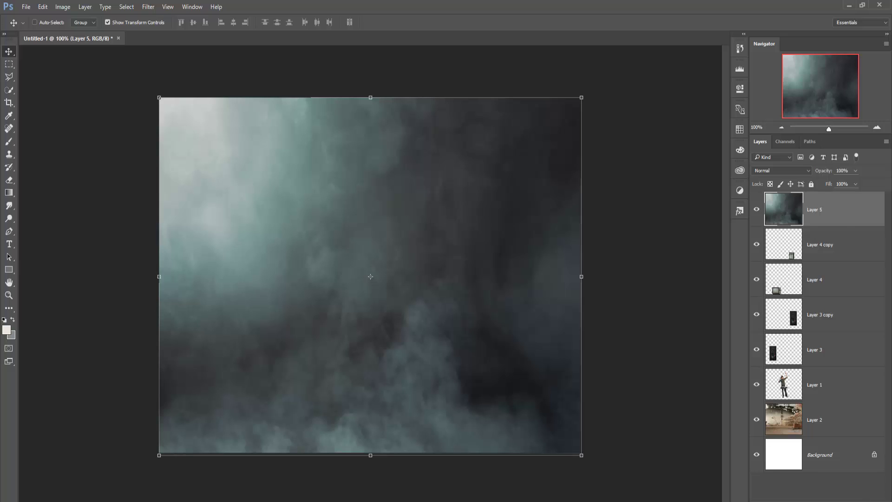
{"action": "left_click", "coordinate": [814, 499]}
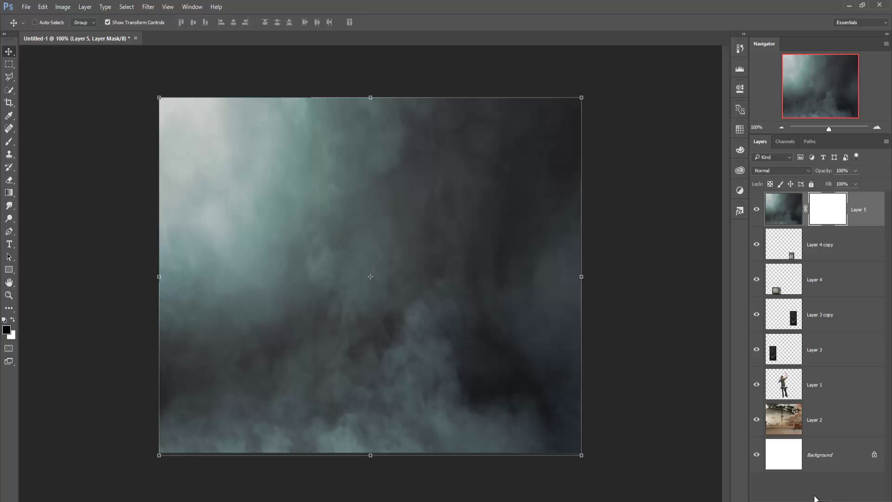
Step: Move the smoke layer above the backdrop and brush its mask black along the bottom floor
{"action": "left_click", "coordinate": [9, 144]}
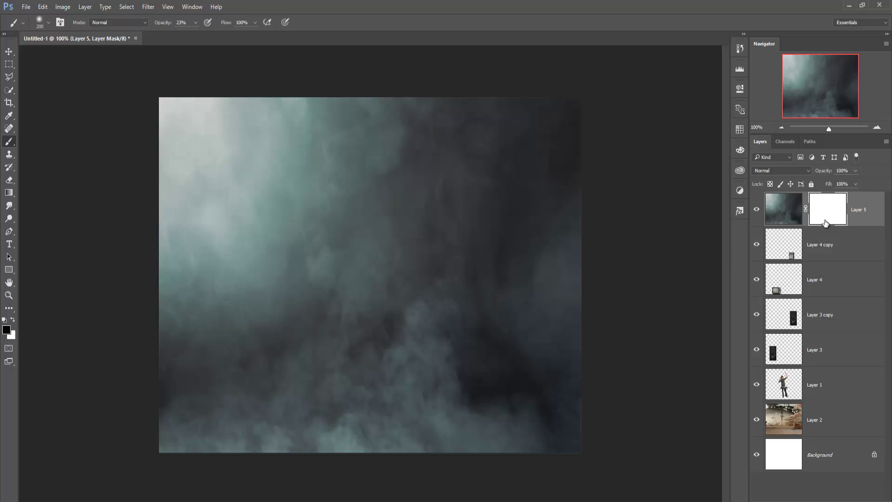
{"action": "left_click_drag", "start_coordinate": [867, 211], "coordinate": [867, 403]}
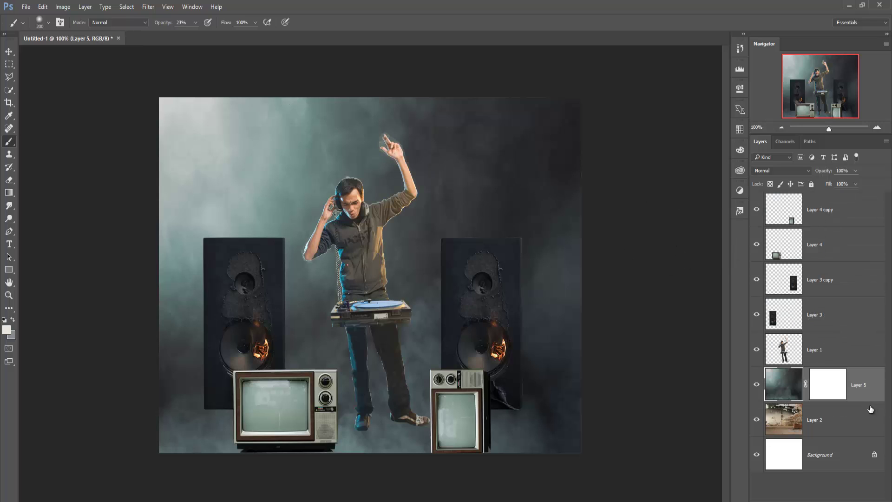
{"action": "left_click", "coordinate": [828, 383]}
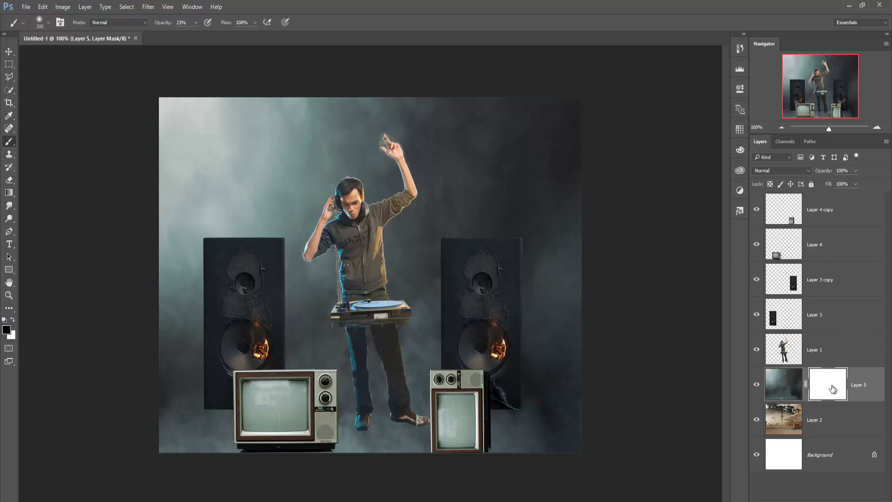
{"action": "left_click", "coordinate": [195, 23]}
{"action": "left_click", "coordinate": [196, 419]}
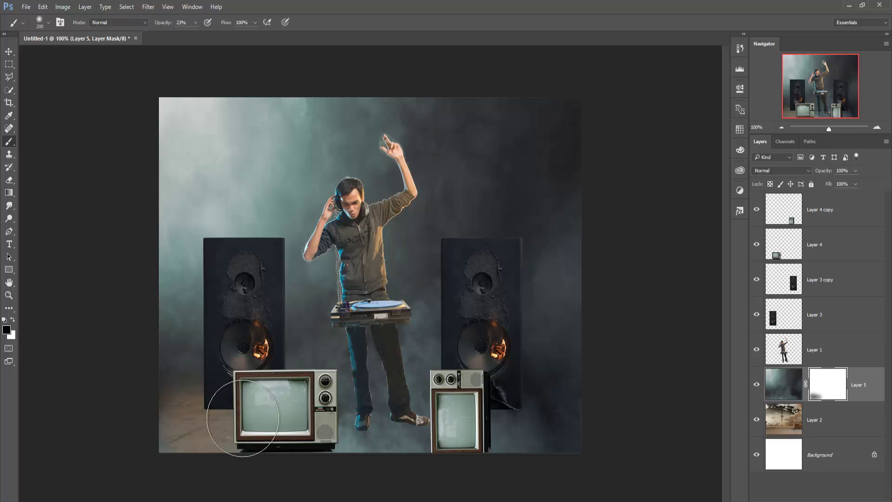
{"action": "left_click_drag", "start_coordinate": [233, 426], "coordinate": [190, 413]}
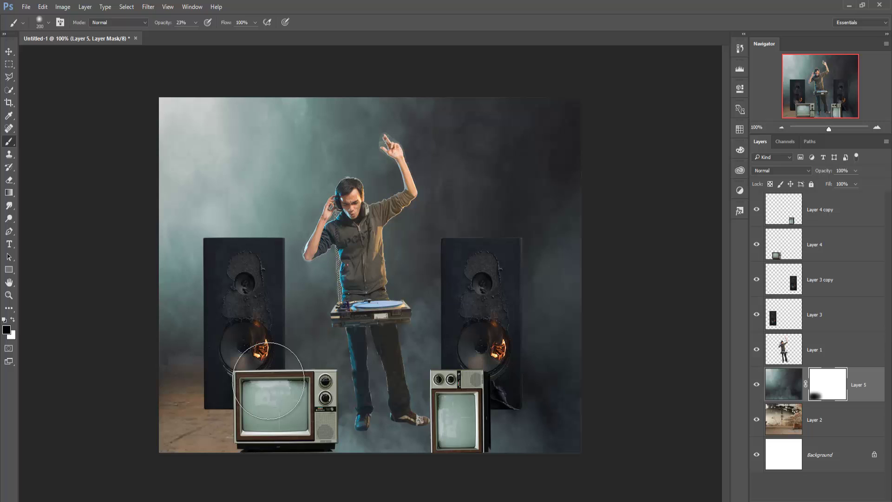
{"action": "left_click_drag", "start_coordinate": [269, 381], "coordinate": [552, 402]}
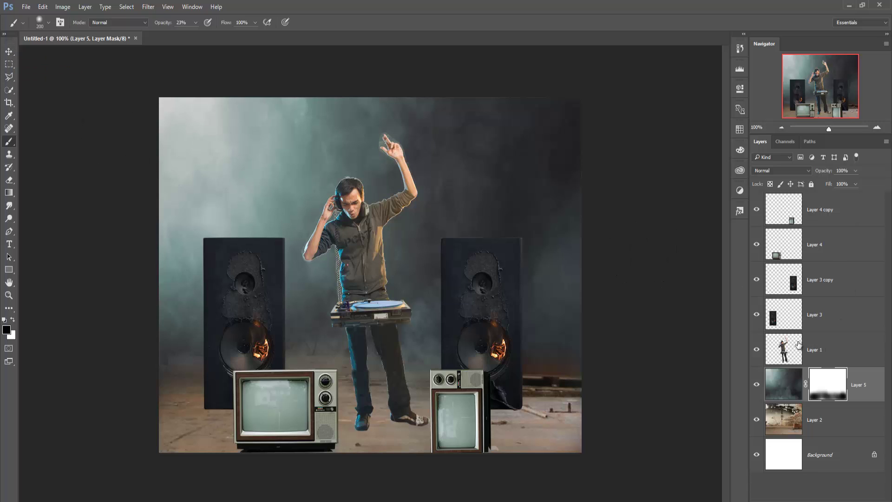
{"action": "left_click", "coordinate": [798, 345]}
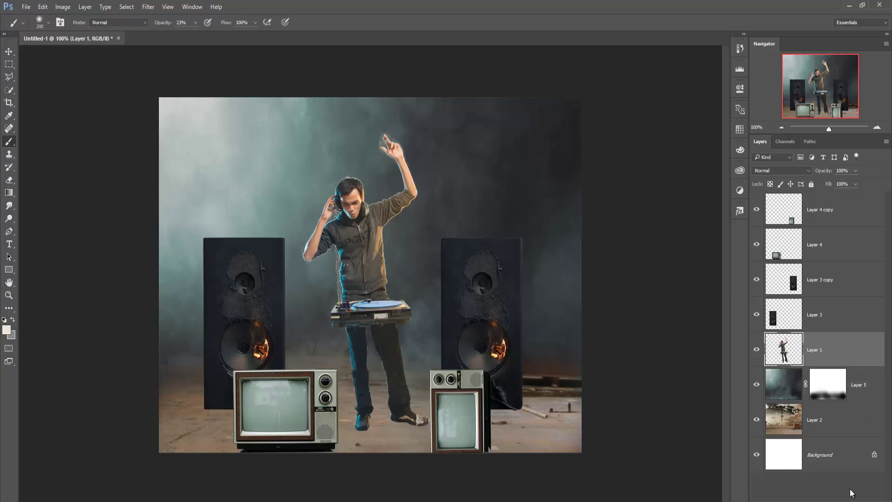
Step: Add a mask to the DJ layer and set up a small, low-opacity black brush
{"action": "left_click", "coordinate": [789, 501]}
{"action": "key", "text": "d"}
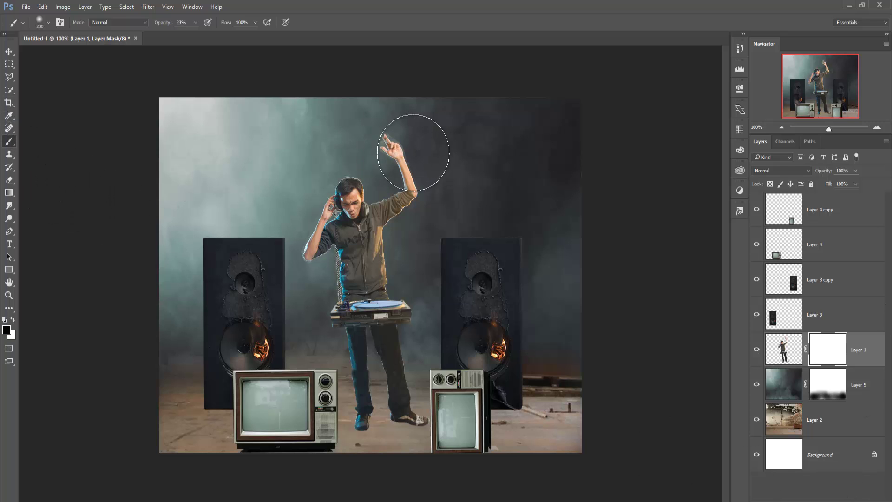
{"action": "key", "text": "ctrl+plus"}
{"action": "key", "text": "ctrl+plus"}
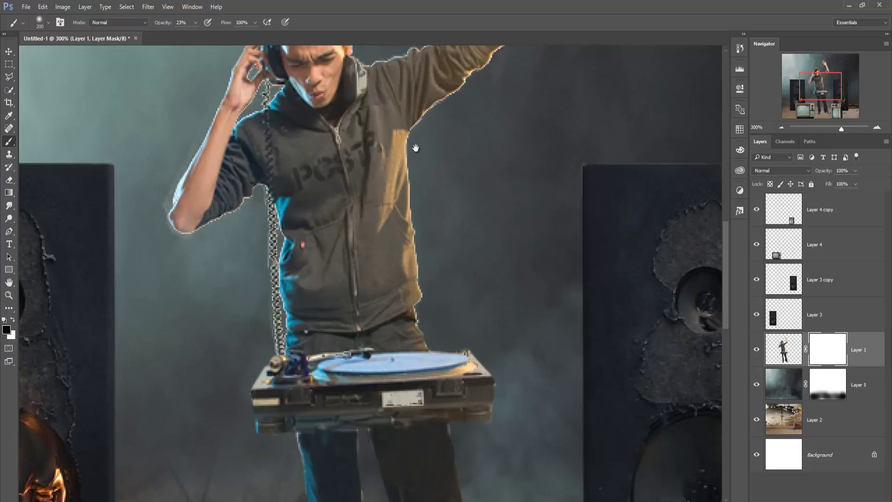
{"action": "left_click_drag", "start_coordinate": [415, 146], "coordinate": [408, 325]}
{"action": "key", "text": "bracketleft"}
{"action": "key", "text": "bracketleft"}
{"action": "key", "text": "bracketleft"}
{"action": "key", "text": "bracketleft"}
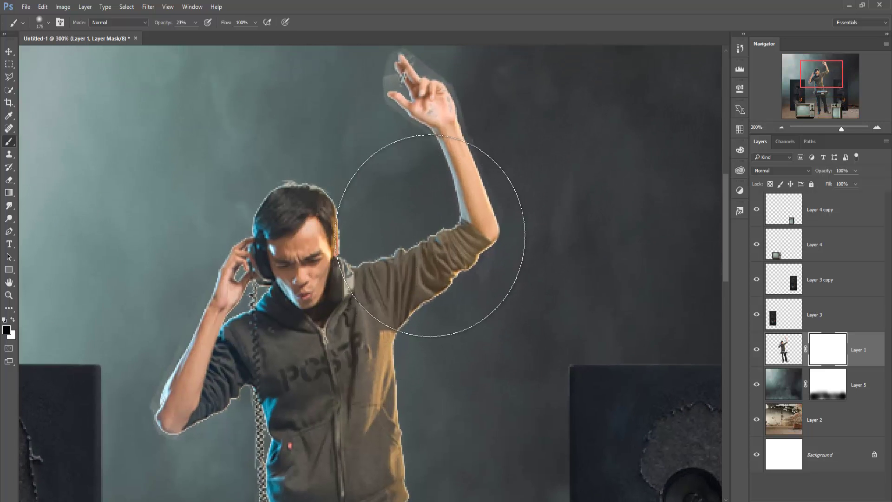
{"action": "key", "text": "bracketleft"}
{"action": "key", "text": "bracketleft"}
{"action": "key", "text": "bracketleft"}
{"action": "key", "text": "bracketleft"}
{"action": "key", "text": "bracketleft"}
{"action": "key", "text": "bracketleft"}
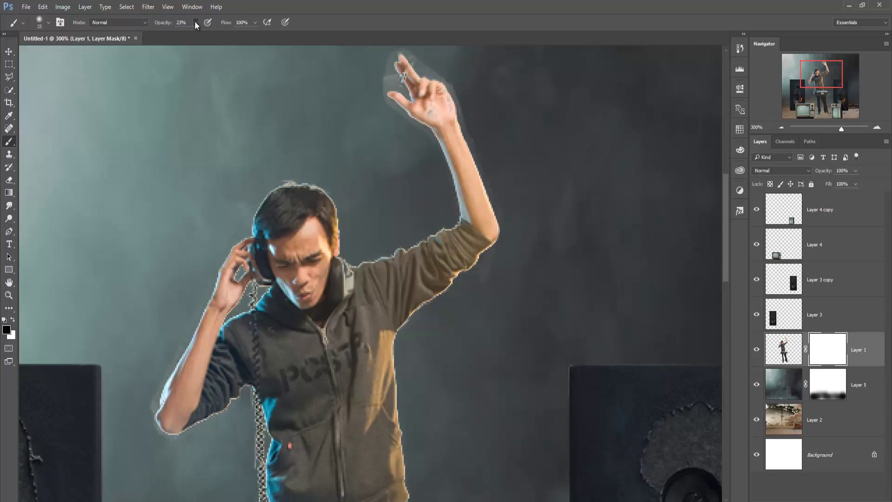
{"action": "left_click", "coordinate": [196, 22]}
{"action": "left_click_drag", "start_coordinate": [215, 39], "coordinate": [211, 39]}
{"action": "key", "text": "bracketleft"}
{"action": "key", "text": "bracketleft"}
Step: Mask out the light halo around the DJ's raised fingers, hand, forearm and elbow
{"action": "mouse_move", "coordinate": [389, 69]}
{"action": "left_mouse_down"}
{"action": "mouse_move", "coordinate": [385, 108]}
{"action": "mouse_move", "coordinate": [409, 65]}
{"action": "mouse_move", "coordinate": [437, 68]}
{"action": "left_mouse_up"}
{"action": "key", "text": "0"}
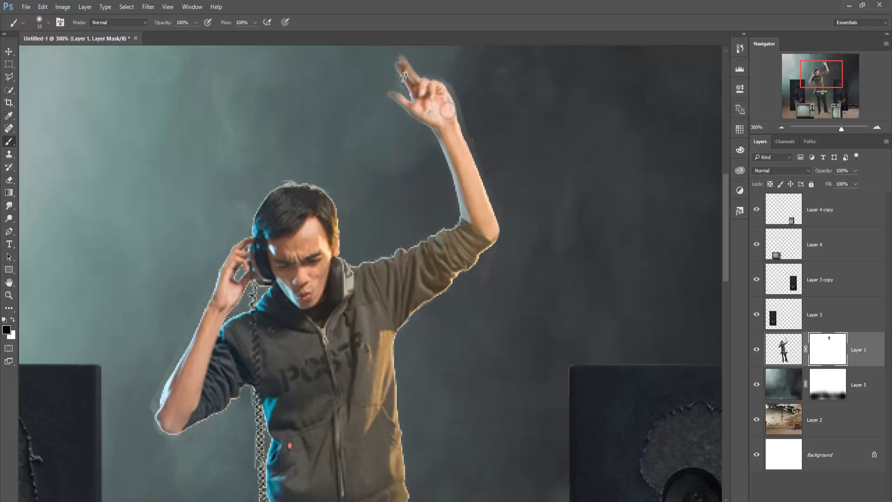
{"action": "left_click_drag", "start_coordinate": [432, 70], "coordinate": [478, 141]}
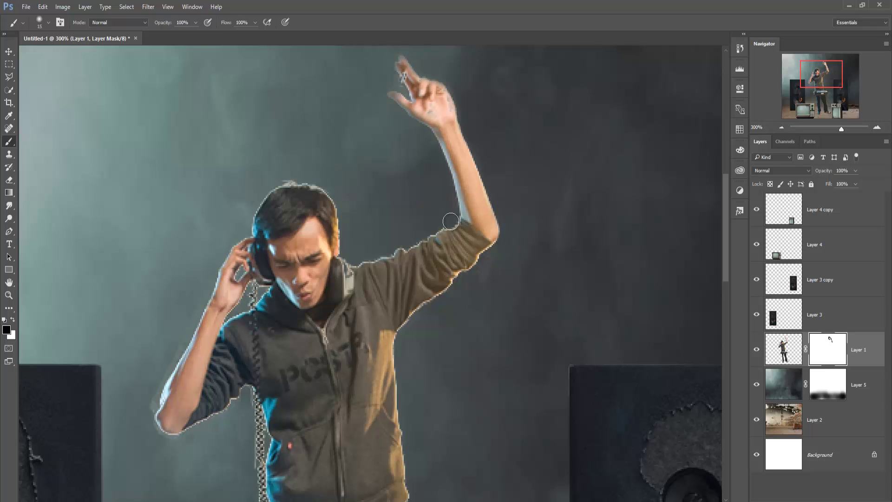
{"action": "scroll", "coordinate": [263, 244], "scroll_direction": "down", "scroll_amount": 5}
{"action": "scroll", "coordinate": [263, 244], "scroll_direction": "left", "scroll_amount": 3}
{"action": "left_click_drag", "start_coordinate": [221, 279], "coordinate": [281, 131]}
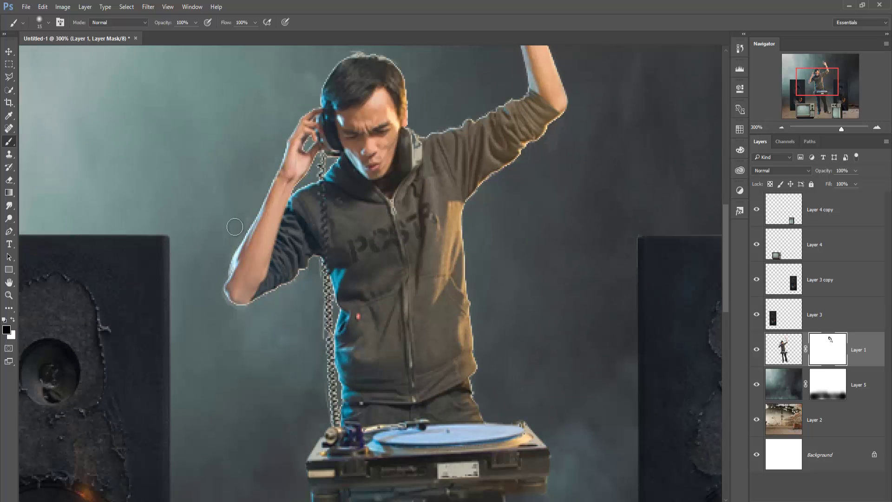
{"action": "left_click_drag", "start_coordinate": [214, 288], "coordinate": [228, 312]}
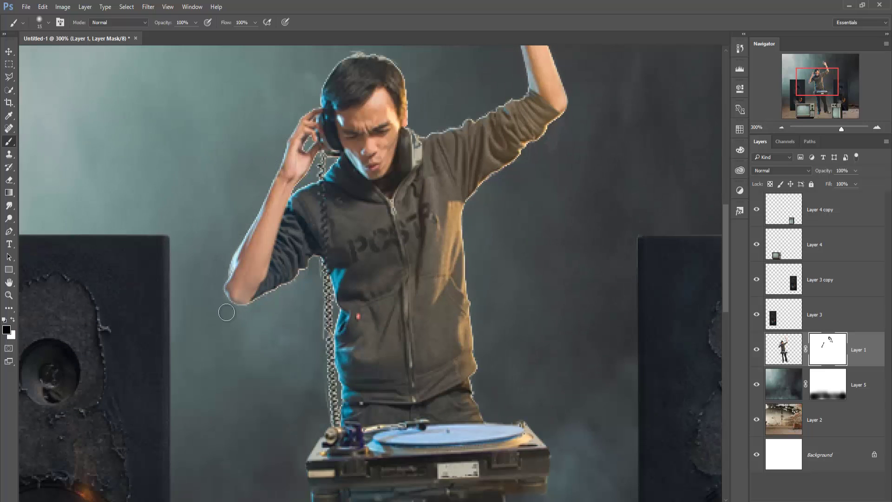
{"action": "left_click_drag", "start_coordinate": [551, 146], "coordinate": [553, 157]}
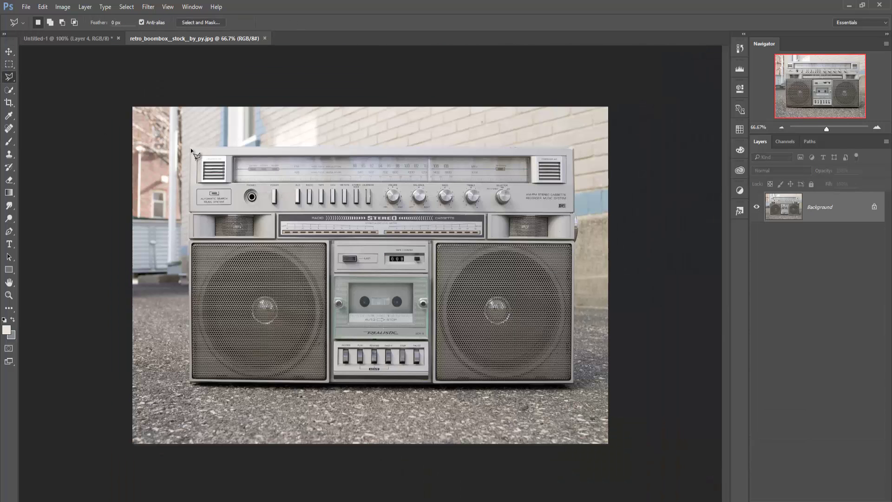
Step: Outline the boombox with the Polygonal Lasso and drag it into the DJ composite
{"action": "left_click", "coordinate": [191, 150]}
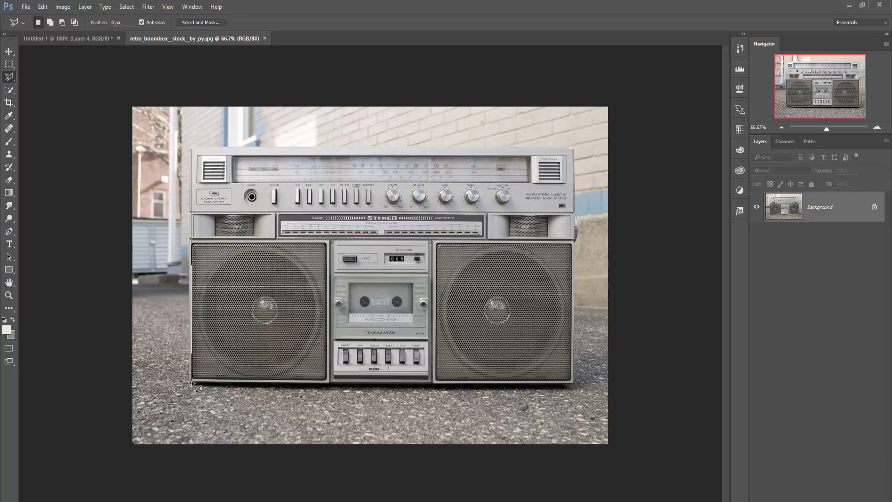
{"action": "left_click", "coordinate": [195, 385]}
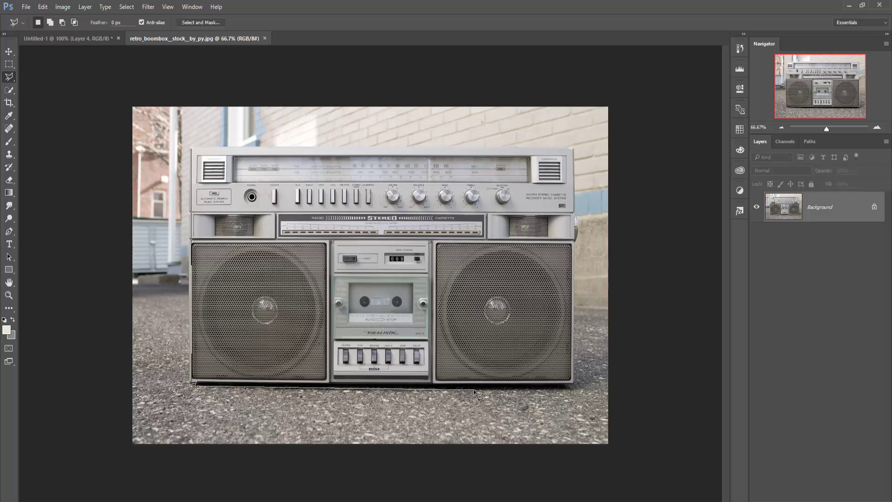
{"action": "left_click", "coordinate": [570, 386]}
{"action": "left_click", "coordinate": [574, 148]}
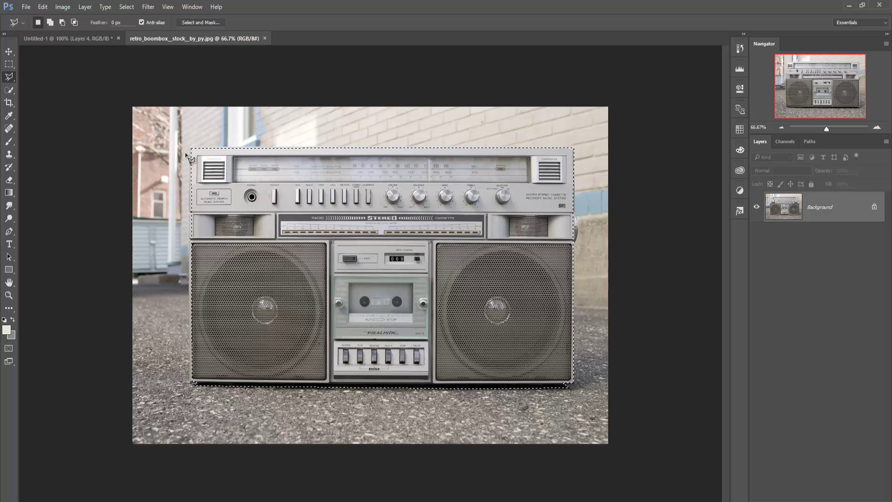
{"action": "left_click", "coordinate": [191, 148]}
{"action": "key", "text": "v"}
{"action": "mouse_move", "coordinate": [190, 54]}
{"action": "left_mouse_down"}
{"action": "mouse_move", "coordinate": [194, 98]}
{"action": "mouse_move", "coordinate": [602, 144]}
{"action": "left_mouse_up"}
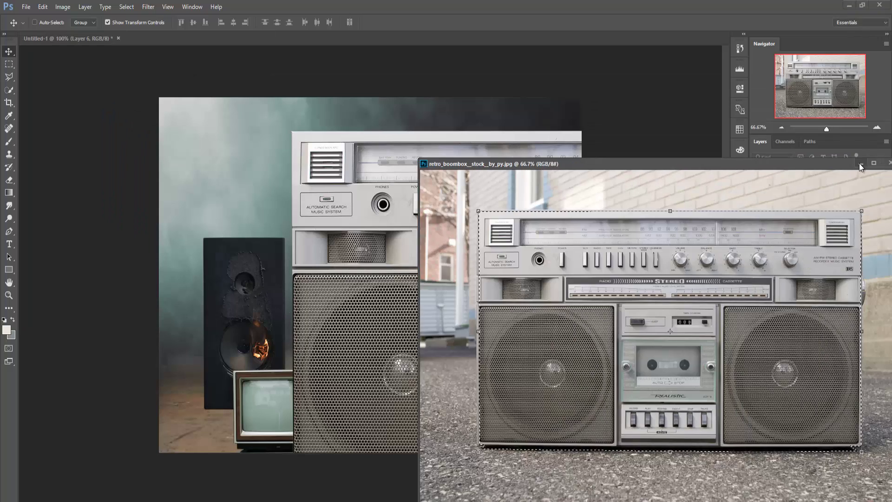
{"action": "left_click", "coordinate": [859, 163]}
Step: Scale the boombox down and set it on the floor right of the DJ
{"action": "key", "text": "ctrl+t"}
{"action": "left_click_drag", "start_coordinate": [291, 130], "coordinate": [491, 255]}
{"action": "left_click_drag", "start_coordinate": [577, 311], "coordinate": [488, 395]}
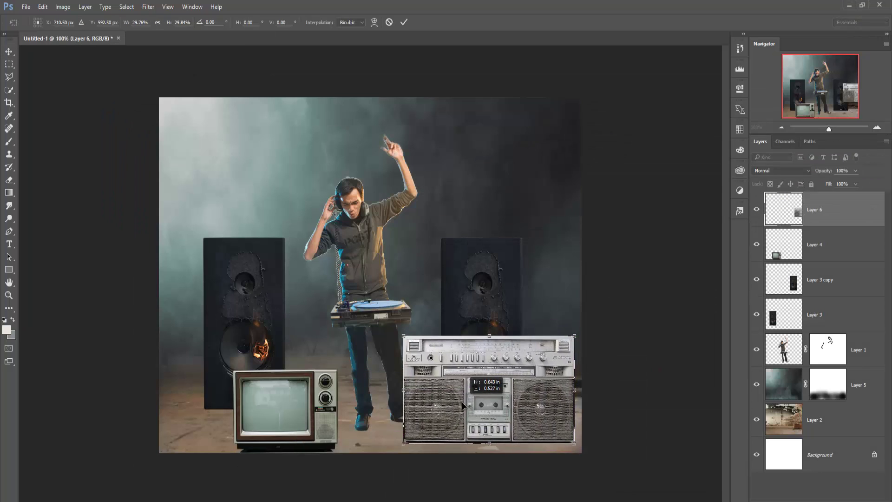
{"action": "left_click_drag", "start_coordinate": [393, 345], "coordinate": [442, 370]}
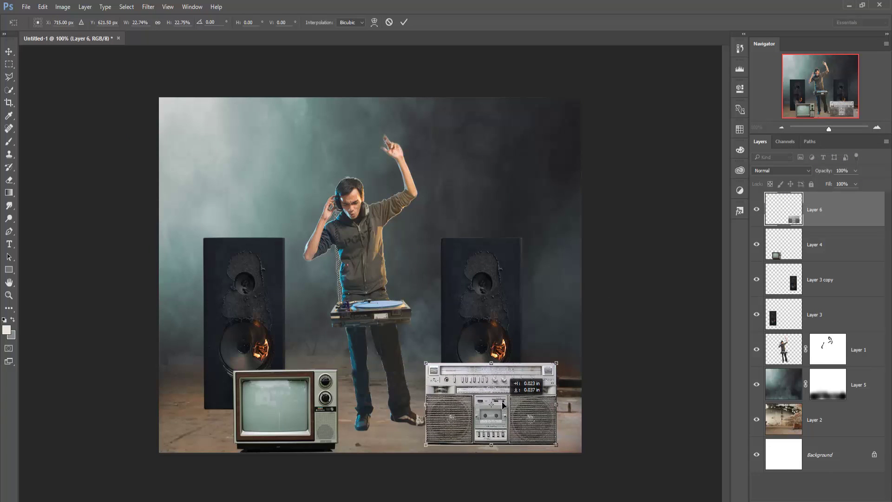
{"action": "left_click_drag", "start_coordinate": [526, 409], "coordinate": [506, 399]}
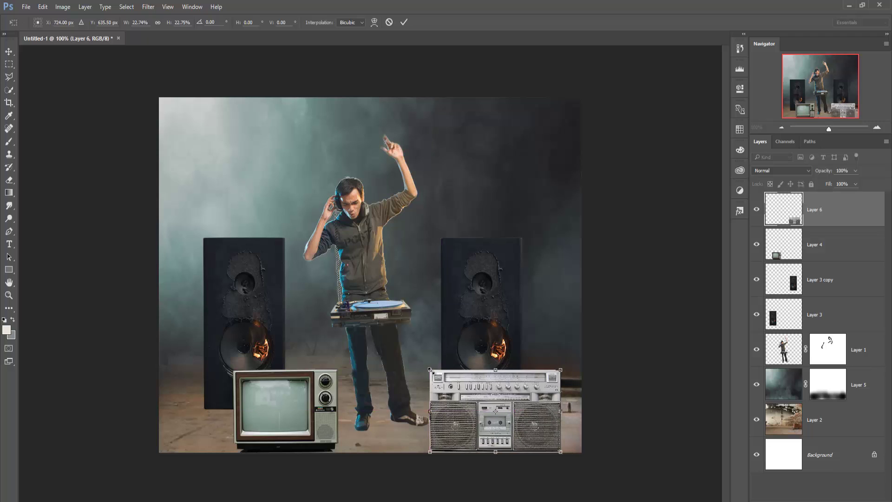
{"action": "left_click_drag", "start_coordinate": [430, 362], "coordinate": [455, 378]}
{"action": "left_click_drag", "start_coordinate": [516, 425], "coordinate": [509, 422]}
Step: Commit the boombox placement and add a new empty layer above the smoke layer
{"action": "key", "text": "Return"}
{"action": "left_click", "coordinate": [837, 349]}
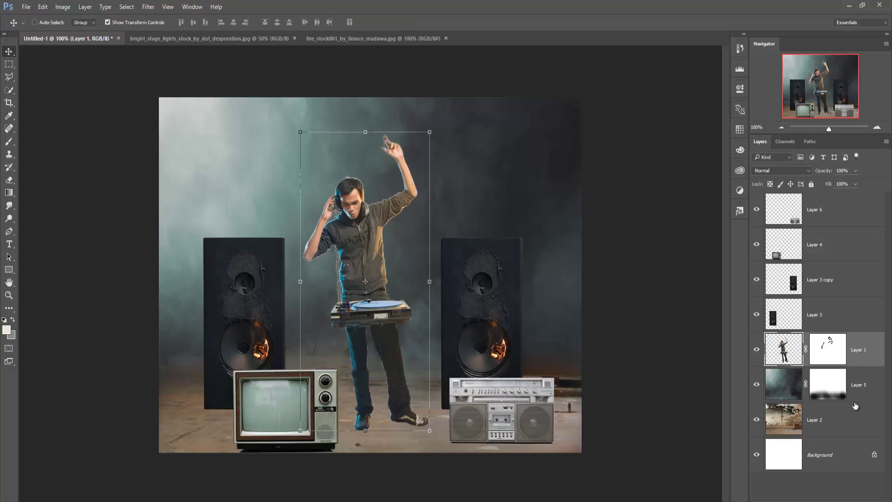
{"action": "left_click", "coordinate": [857, 387]}
{"action": "key", "text": "ctrl+shift+alt+n"}
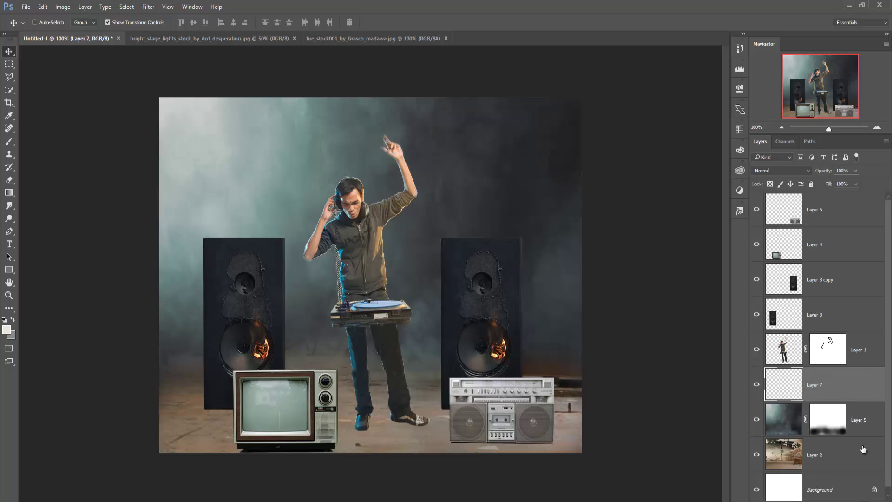
Step: Switch to the Polygonal Lasso Tool and zoom in on the turntable area
{"action": "left_click", "coordinate": [9, 142]}
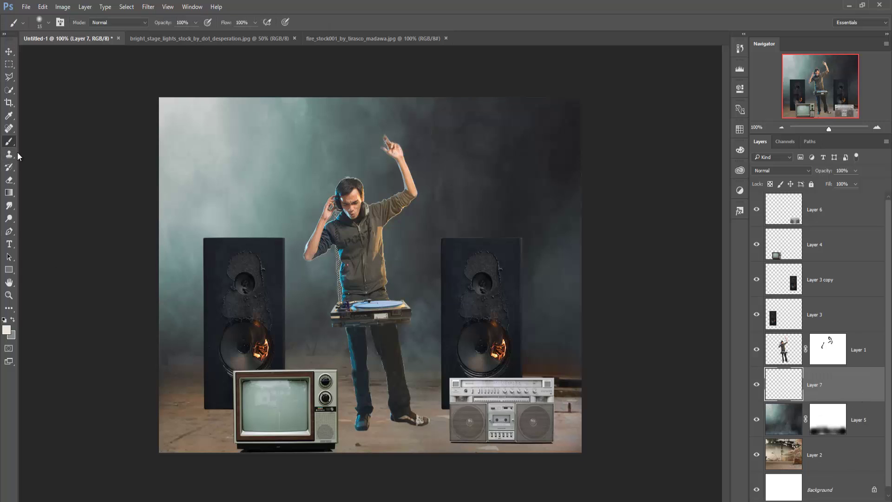
{"action": "left_click", "coordinate": [11, 79]}
{"action": "left_click", "coordinate": [8, 64]}
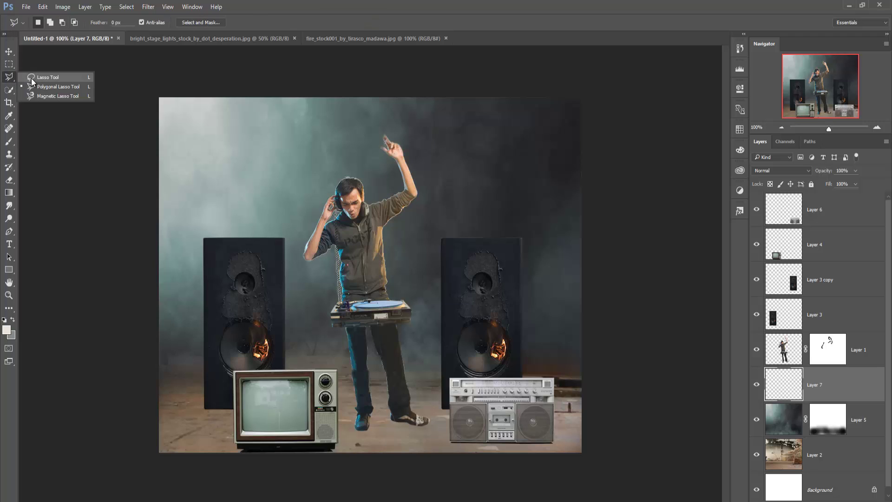
{"action": "left_click_drag", "start_coordinate": [9, 77], "coordinate": [52, 83]}
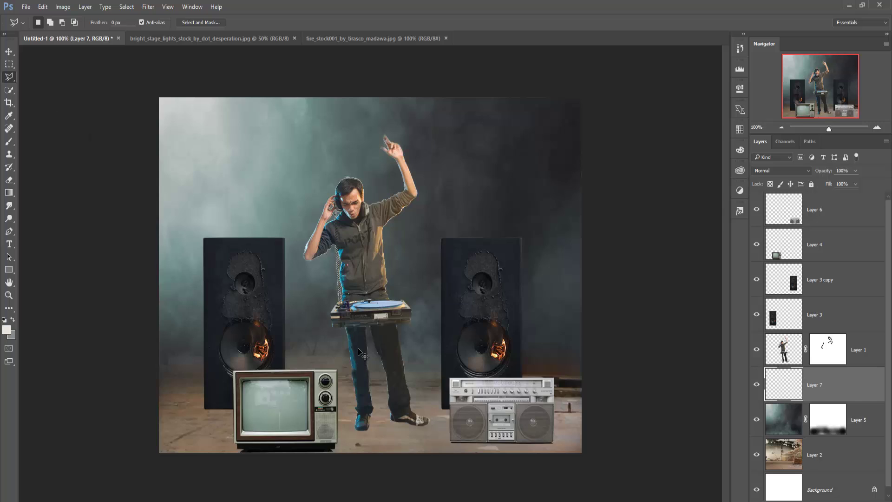
{"action": "scroll", "coordinate": [362, 356], "scroll_direction": "up", "scroll_amount": 2}
{"action": "scroll", "coordinate": [363, 355], "scroll_direction": "up", "scroll_amount": 2}
{"action": "scroll", "coordinate": [362, 355], "scroll_direction": "up", "scroll_amount": 1}
{"action": "scroll", "coordinate": [362, 355], "scroll_direction": "up", "scroll_amount": 2}
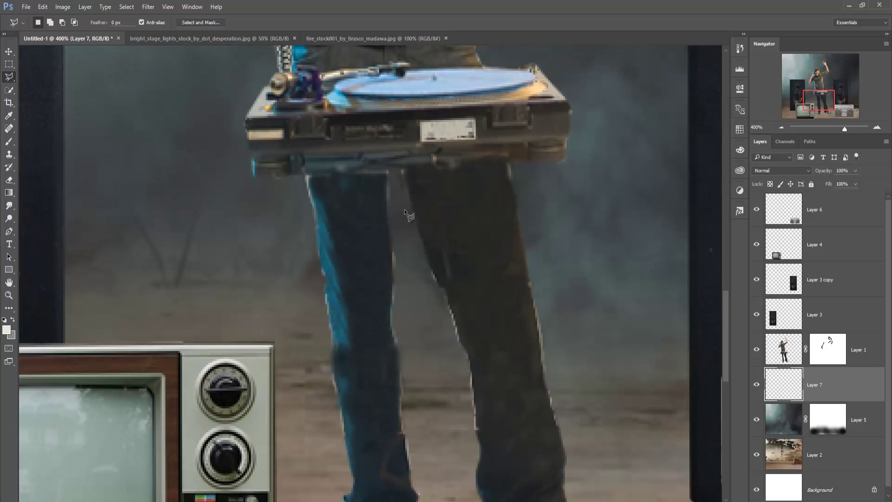
Step: Trace a narrow polygon selection from under the turntable down to the floor
{"action": "left_click", "coordinate": [388, 167]}
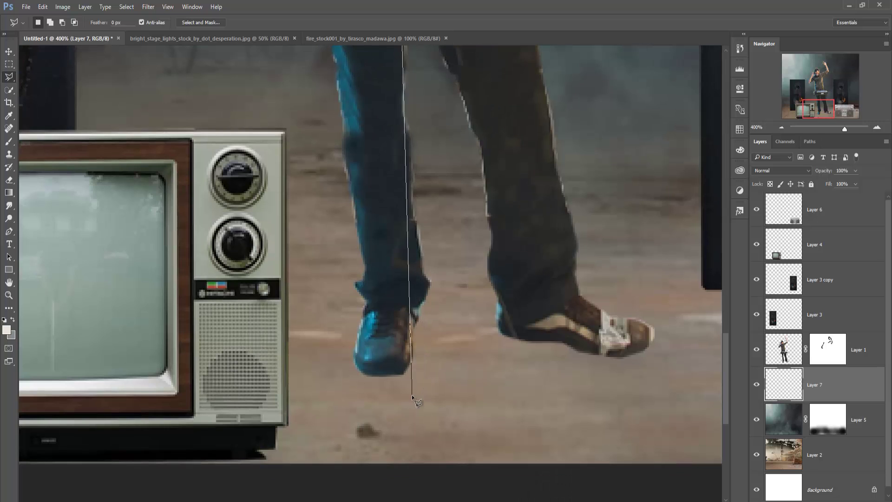
{"action": "left_click", "coordinate": [330, 442]}
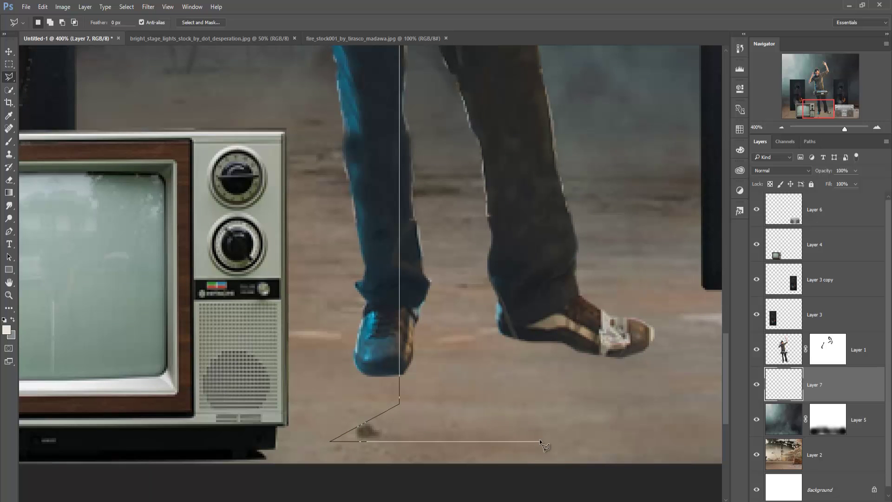
{"action": "left_click", "coordinate": [482, 427], "text": "shift"}
{"action": "left_click", "coordinate": [411, 403]}
{"action": "left_click_drag", "start_coordinate": [417, 85], "coordinate": [398, 278]}
{"action": "left_click", "coordinate": [393, 148]}
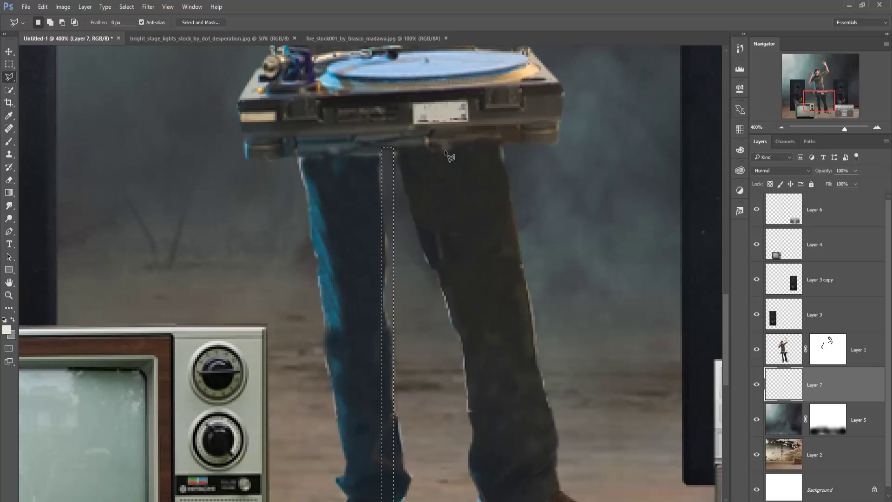
{"action": "key", "text": "v"}
{"action": "key", "text": "ctrl+minus"}
{"action": "key", "text": "ctrl+minus"}
{"action": "key", "text": "ctrl+minus"}
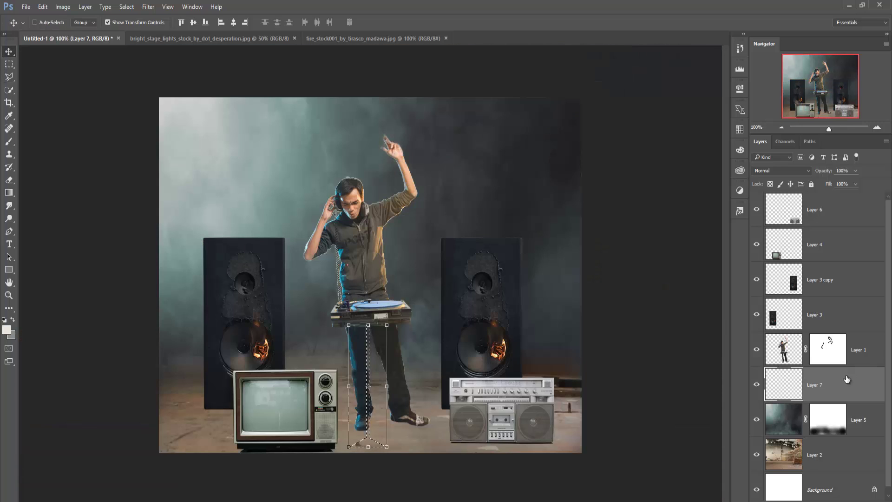
Step: Add a near-black Solid Color fill layer and move it above the DJ's Layer 1
{"action": "left_click", "coordinate": [832, 498]}
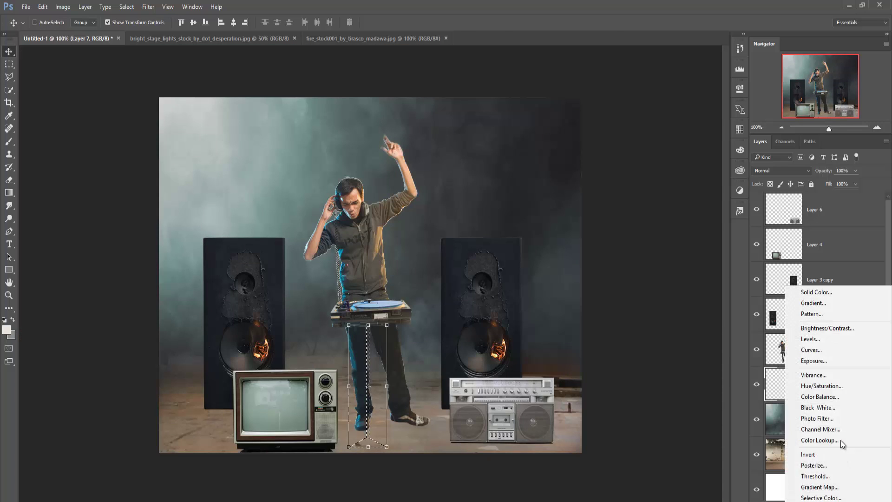
{"action": "left_click", "coordinate": [838, 296]}
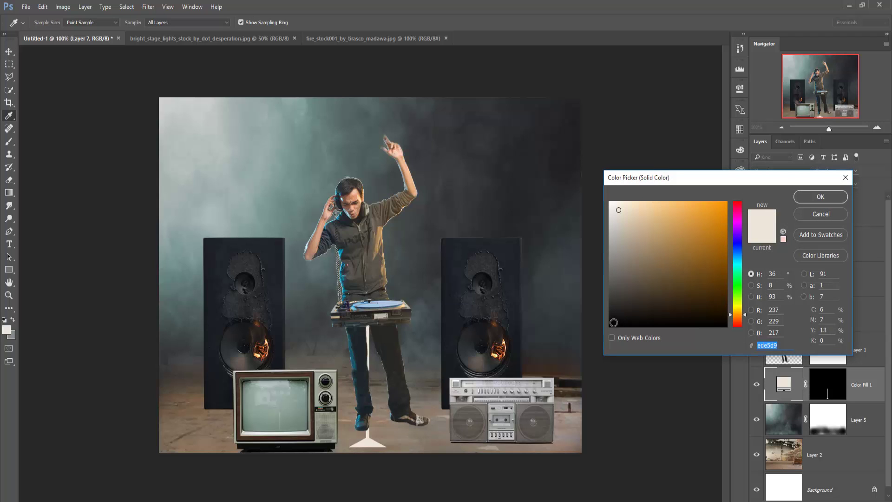
{"action": "left_click", "coordinate": [613, 322]}
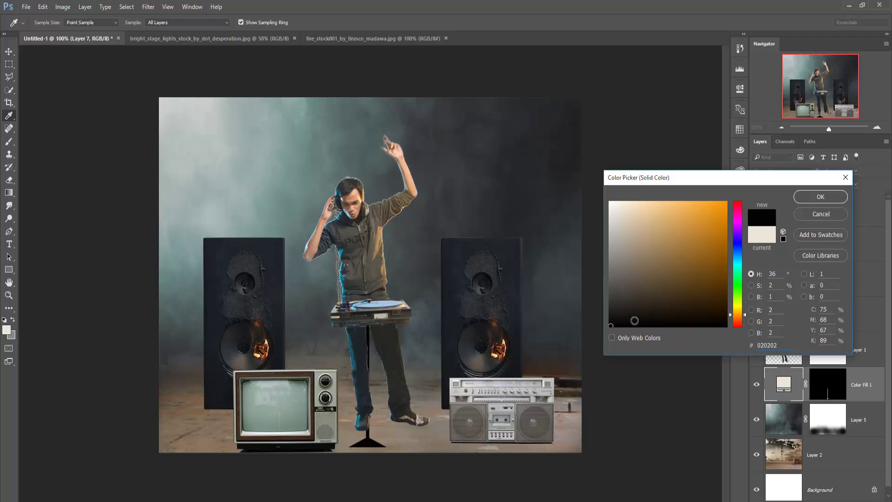
{"action": "left_click", "coordinate": [820, 197]}
{"action": "left_click_drag", "start_coordinate": [860, 381], "coordinate": [863, 349]}
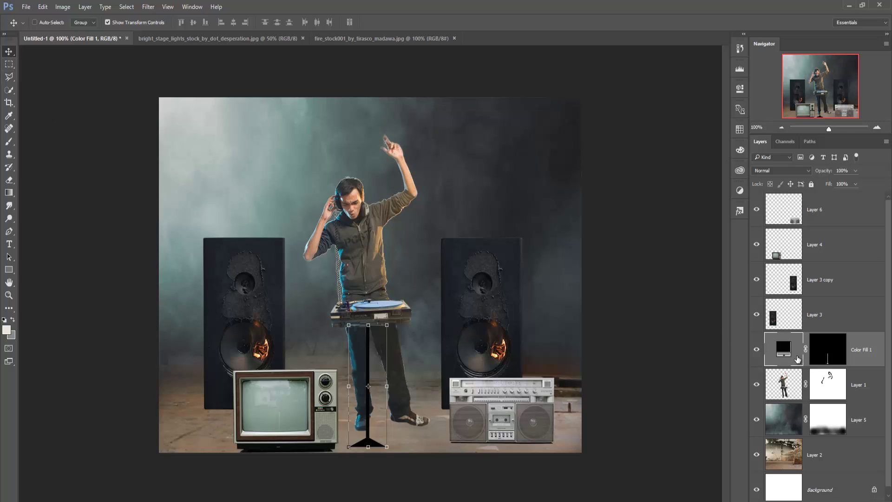
Step: Try grey, teal and brown on the stand fill before settling on pure black
{"action": "double_click", "coordinate": [784, 351]}
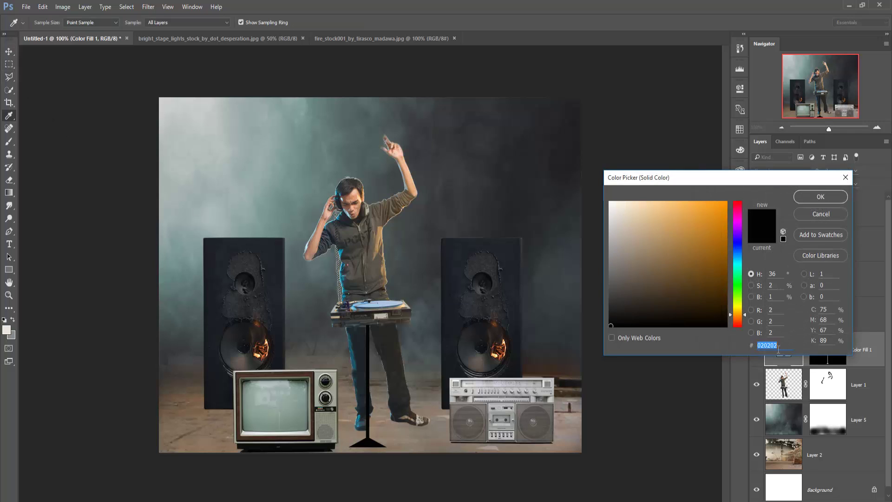
{"action": "left_click", "coordinate": [611, 275]}
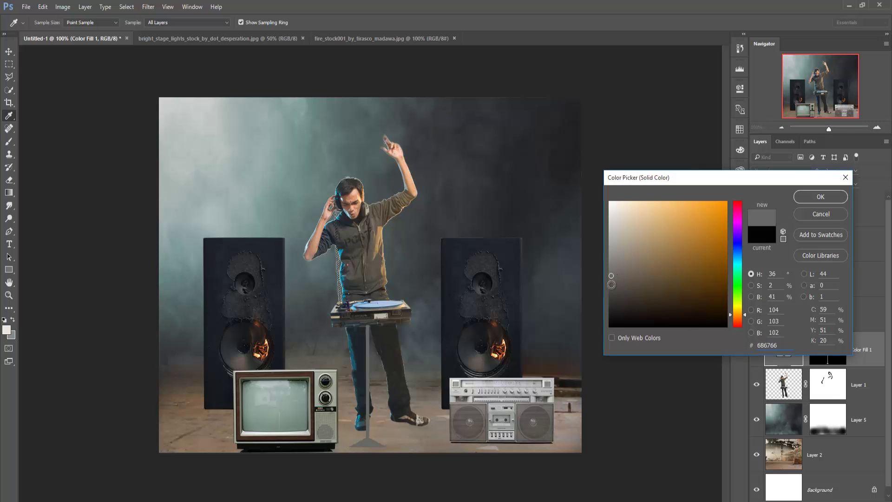
{"action": "left_click", "coordinate": [612, 284]}
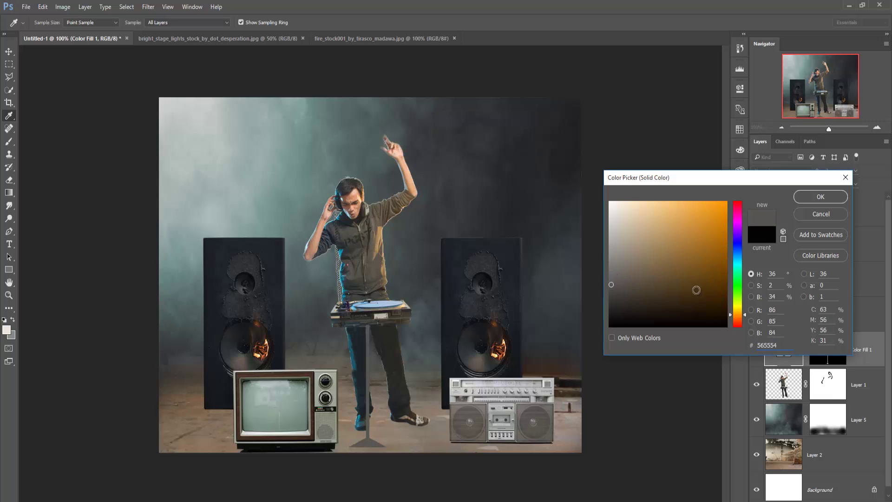
{"action": "left_click", "coordinate": [741, 265]}
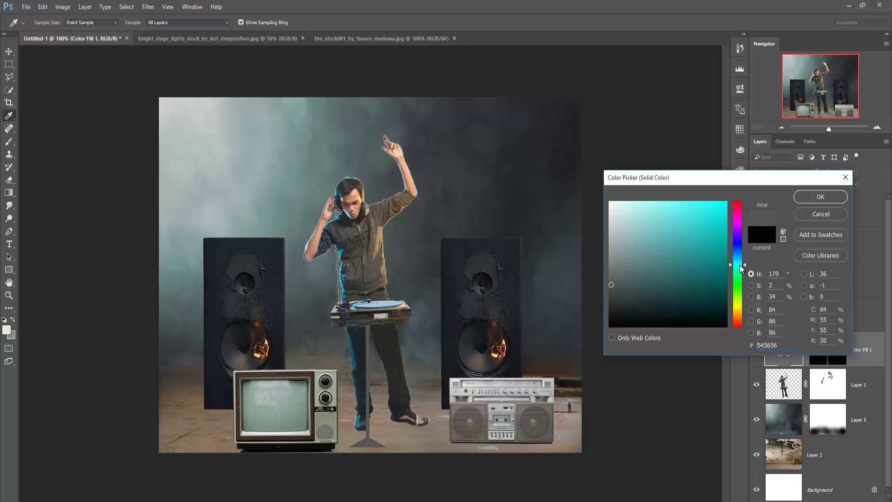
{"action": "left_click", "coordinate": [721, 251]}
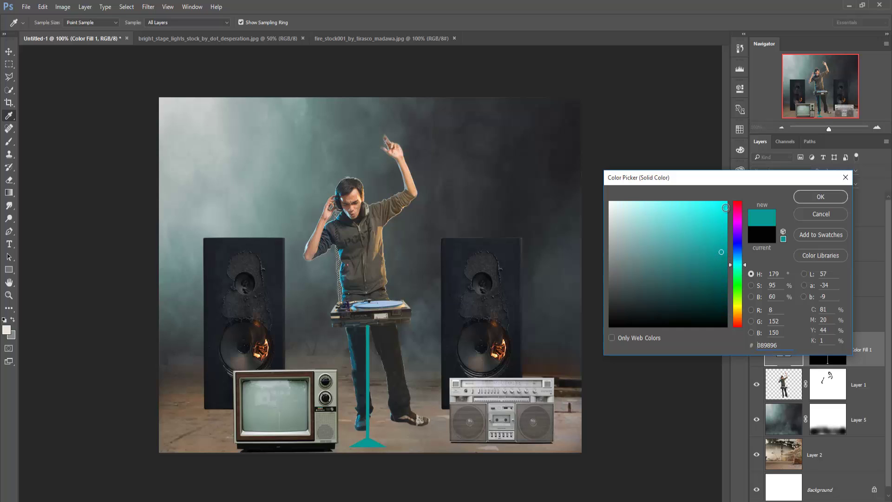
{"action": "left_click", "coordinate": [725, 203]}
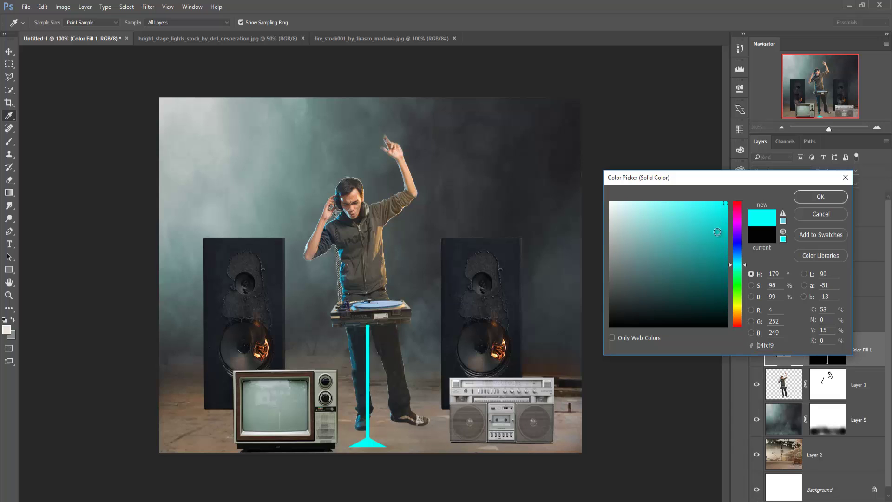
{"action": "left_click_drag", "start_coordinate": [717, 232], "coordinate": [715, 238]}
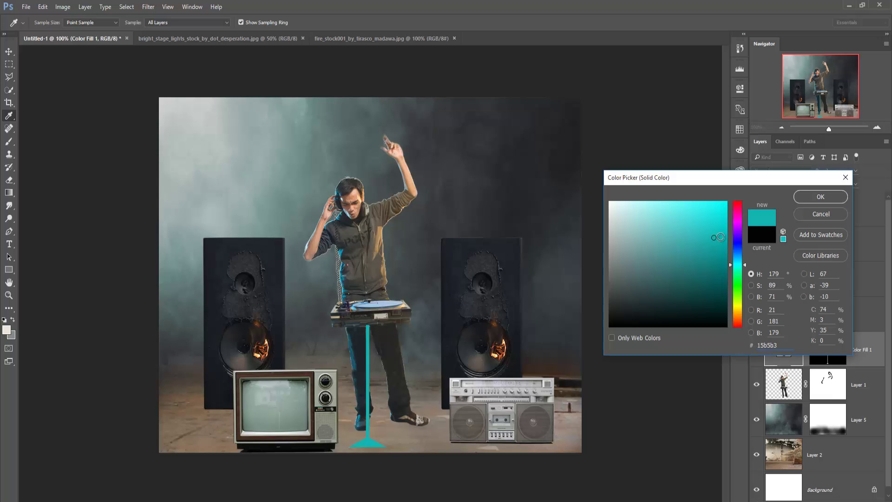
{"action": "left_click", "coordinate": [738, 320]}
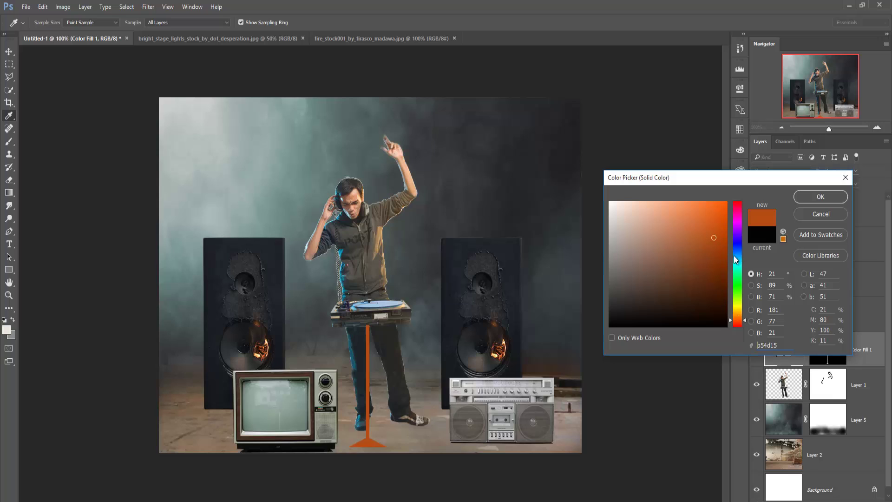
{"action": "left_click_drag", "start_coordinate": [701, 289], "coordinate": [681, 301]}
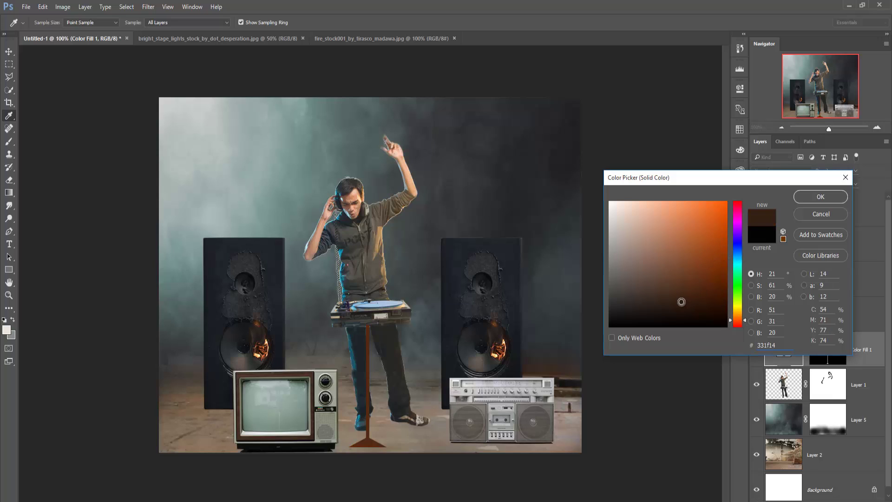
{"action": "left_click", "coordinate": [613, 306]}
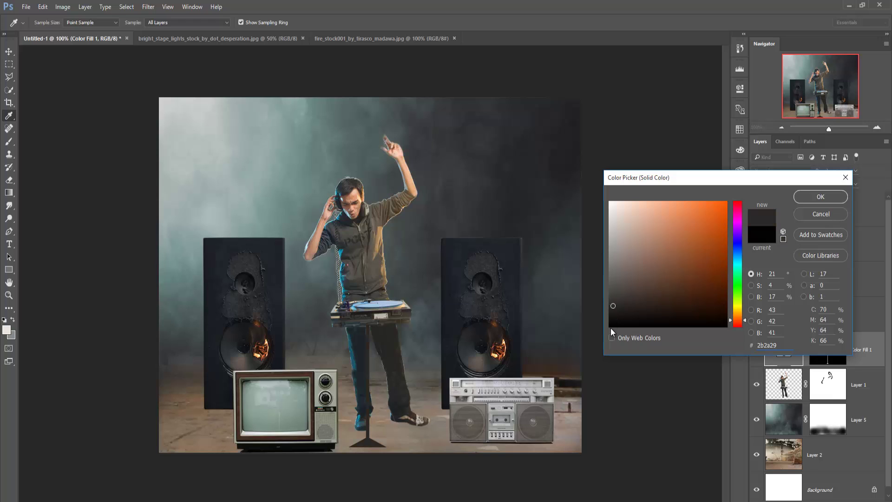
{"action": "left_click", "coordinate": [611, 326]}
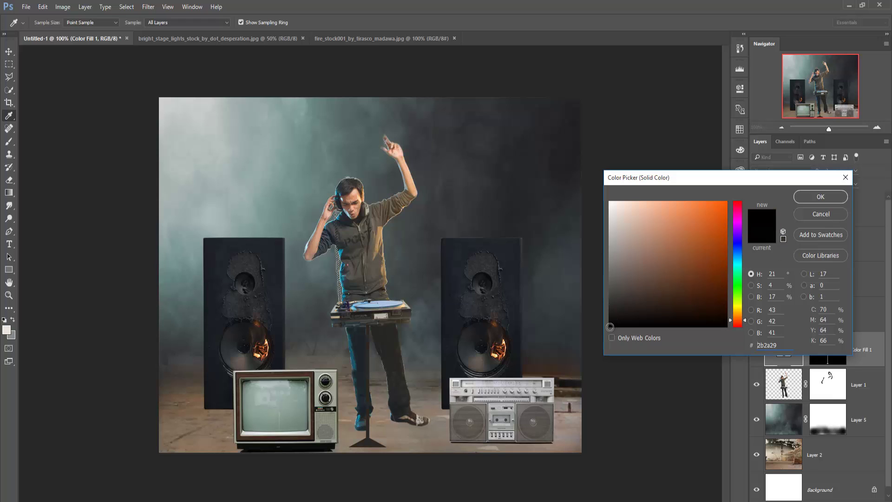
{"action": "left_click", "coordinate": [822, 197]}
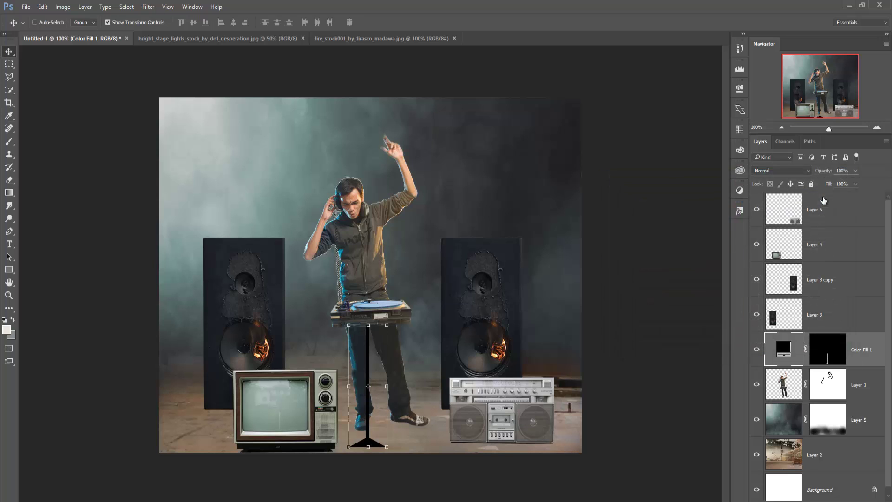
Step: Copy the stage lights image into the Untitled-1 DJ composite
{"action": "left_click", "coordinate": [239, 39]}
{"action": "left_click_drag", "start_coordinate": [237, 58], "coordinate": [525, 116]}
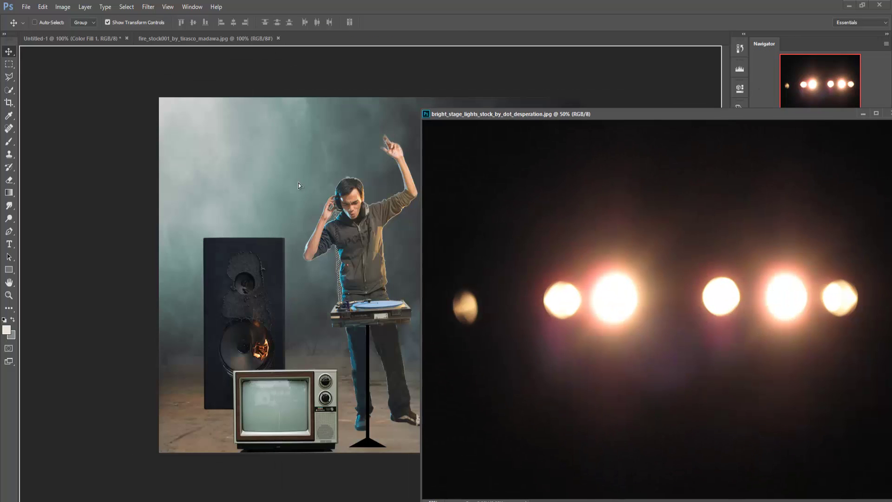
{"action": "mouse_move", "coordinate": [570, 257]}
{"action": "left_mouse_down"}
{"action": "mouse_move", "coordinate": [295, 182]}
{"action": "mouse_move", "coordinate": [299, 237]}
{"action": "left_mouse_up"}
{"action": "left_click", "coordinate": [862, 114]}
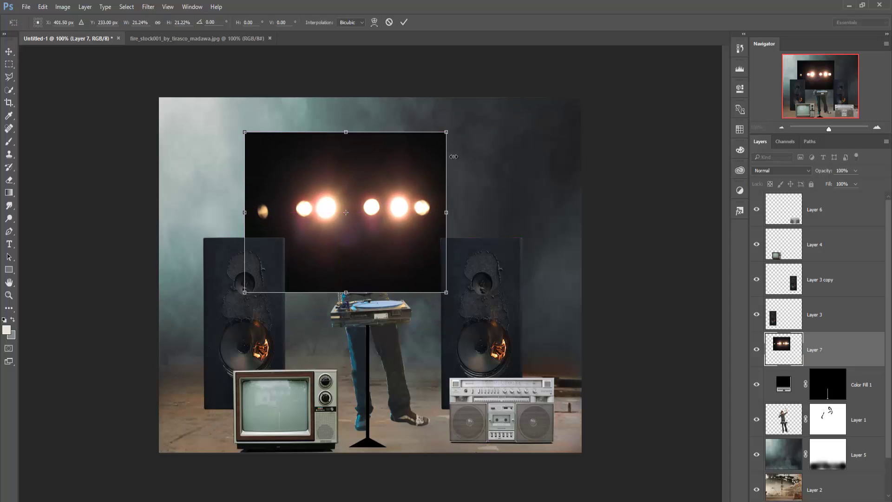
Step: Enlarge the lights, move Layer 7 below the DJ, and blend it in Screen mode
{"action": "left_click_drag", "start_coordinate": [446, 133], "coordinate": [581, 128]}
{"action": "left_click_drag", "start_coordinate": [527, 201], "coordinate": [549, 181]}
{"action": "left_click", "coordinate": [404, 23]}
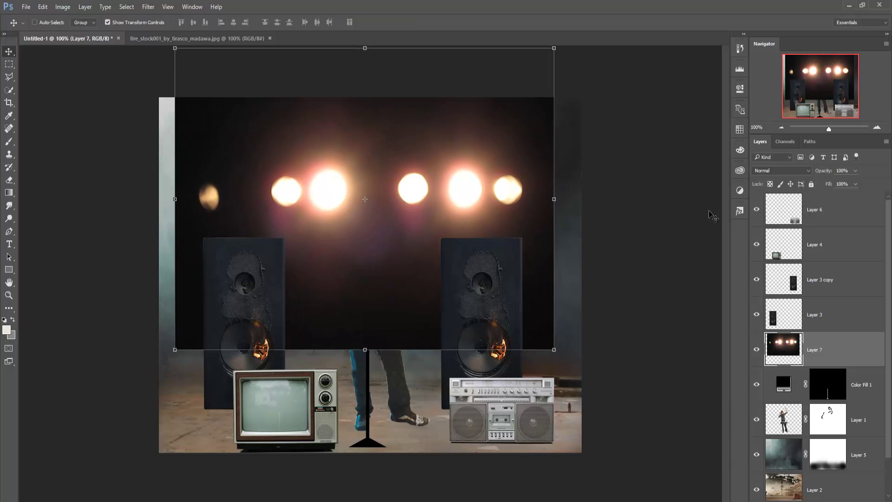
{"action": "left_click_drag", "start_coordinate": [833, 355], "coordinate": [832, 437]}
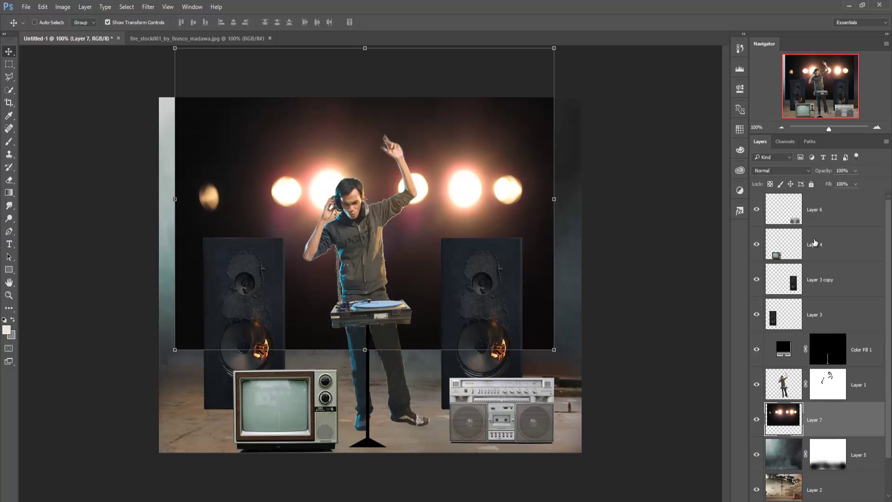
{"action": "left_click", "coordinate": [807, 171]}
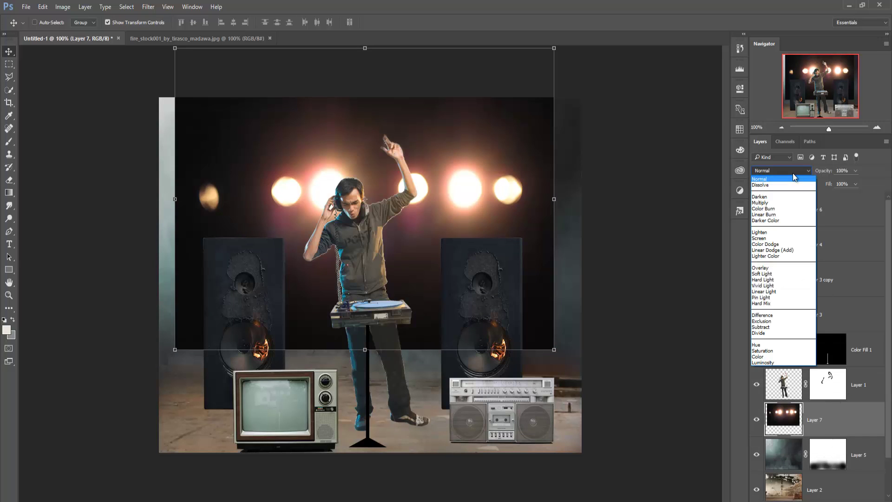
{"action": "left_click", "coordinate": [770, 239]}
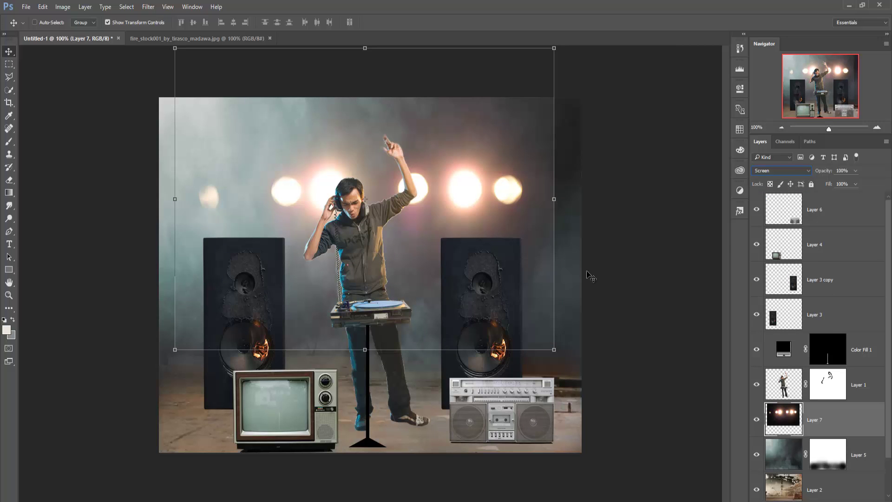
{"action": "mouse_move", "coordinate": [473, 202]}
{"action": "left_mouse_down"}
{"action": "mouse_move", "coordinate": [468, 220]}
{"action": "mouse_move", "coordinate": [450, 183]}
{"action": "mouse_move", "coordinate": [450, 192]}
{"action": "left_mouse_up"}
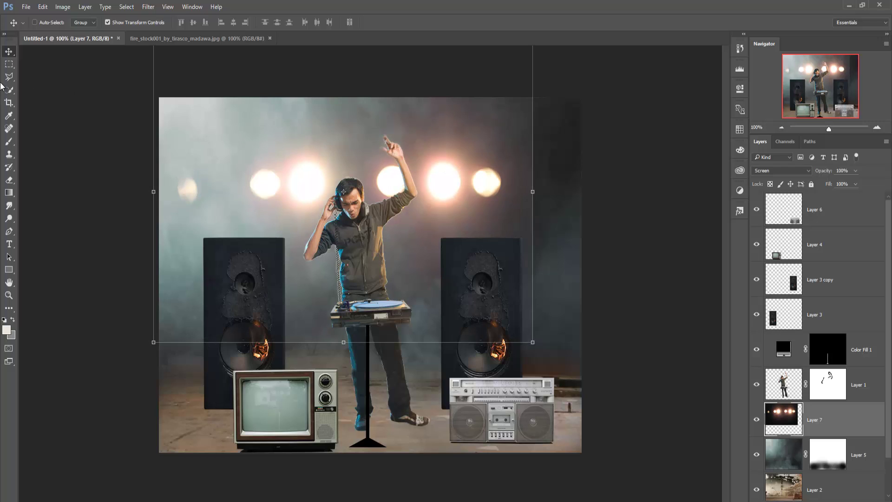
Step: Add a new layer above the DJ filled with 50% Gray
{"action": "left_click", "coordinate": [874, 388]}
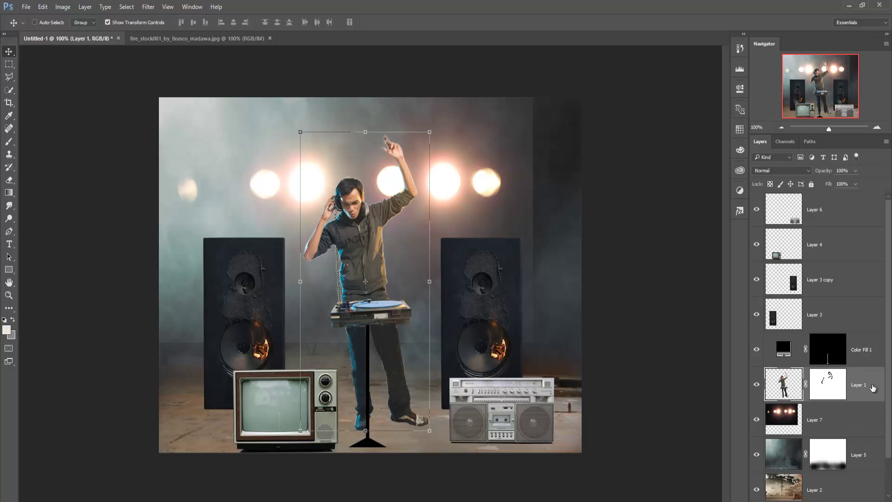
{"action": "key", "text": "ctrl+shift+alt+n"}
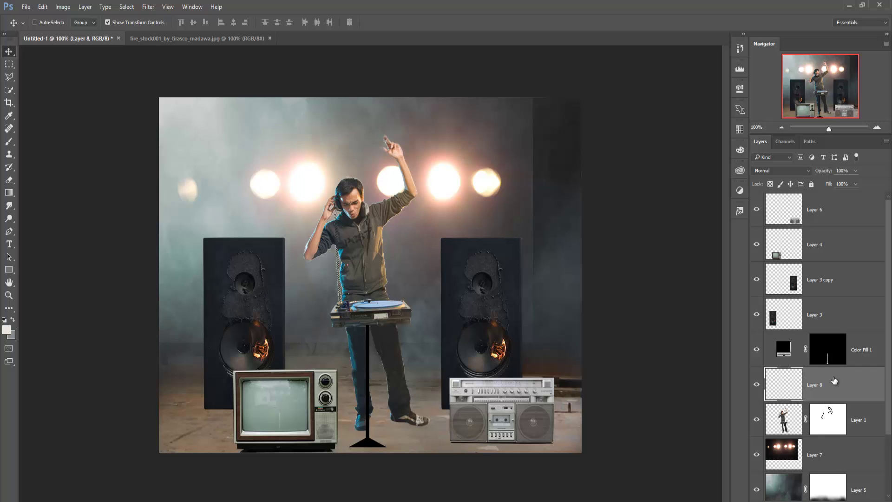
{"action": "left_click", "coordinate": [42, 6]}
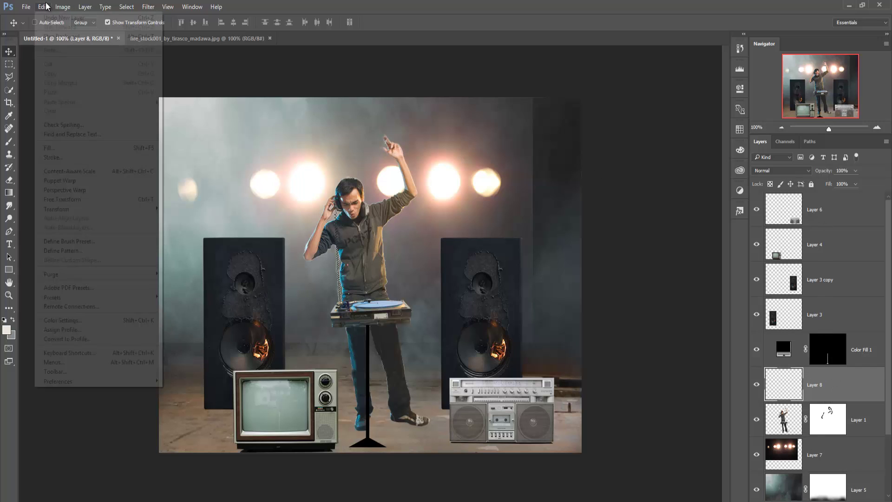
{"action": "left_click", "coordinate": [51, 145]}
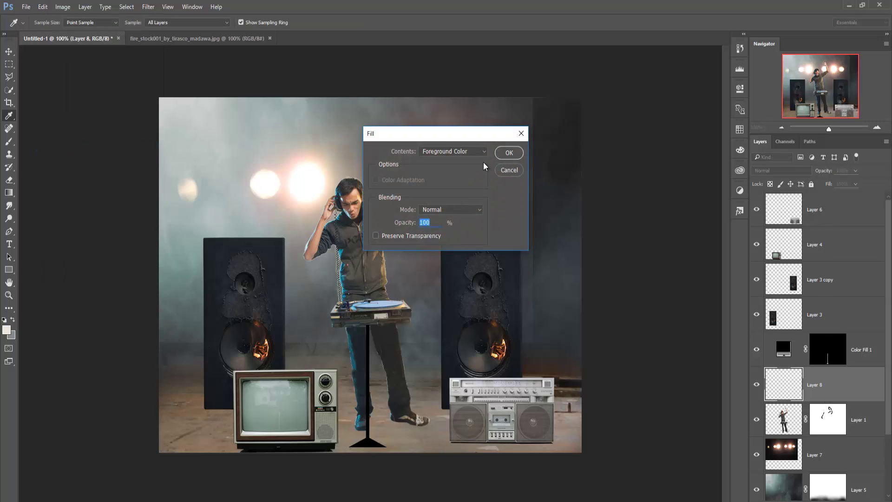
{"action": "left_click", "coordinate": [453, 152]}
{"action": "left_click", "coordinate": [446, 227]}
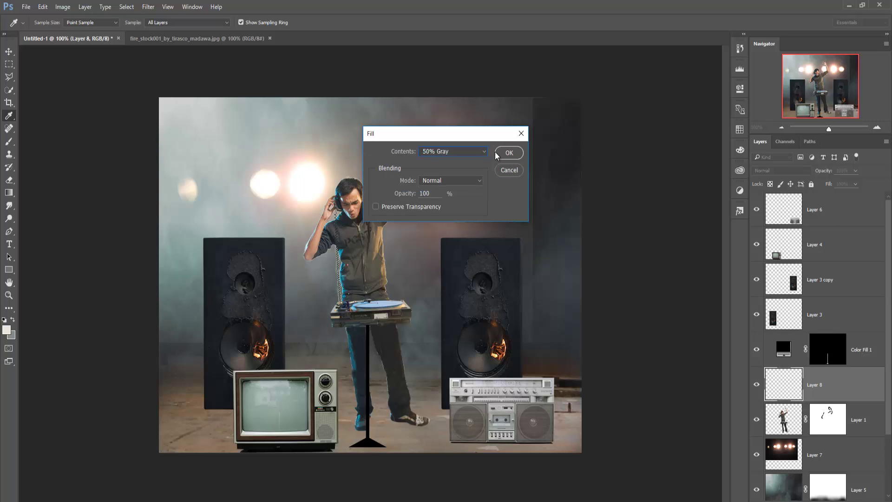
{"action": "left_click", "coordinate": [508, 153]}
{"action": "key", "text": "v"}
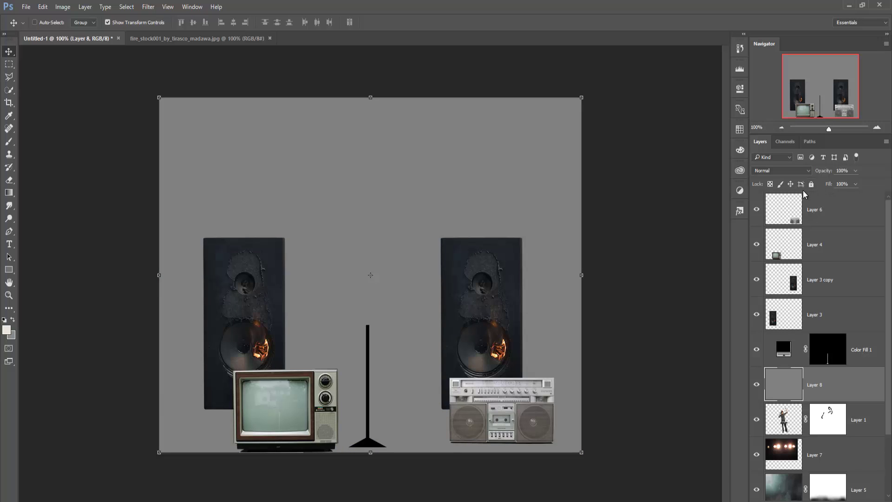
Step: Clip the grey layer to the DJ as a clipping mask in Overlay blend mode
{"action": "left_click", "coordinate": [795, 175]}
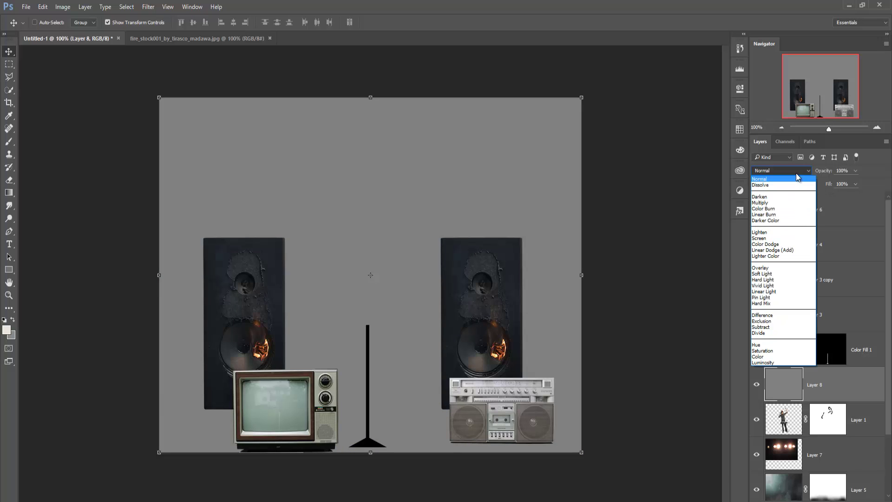
{"action": "left_click", "coordinate": [866, 302]}
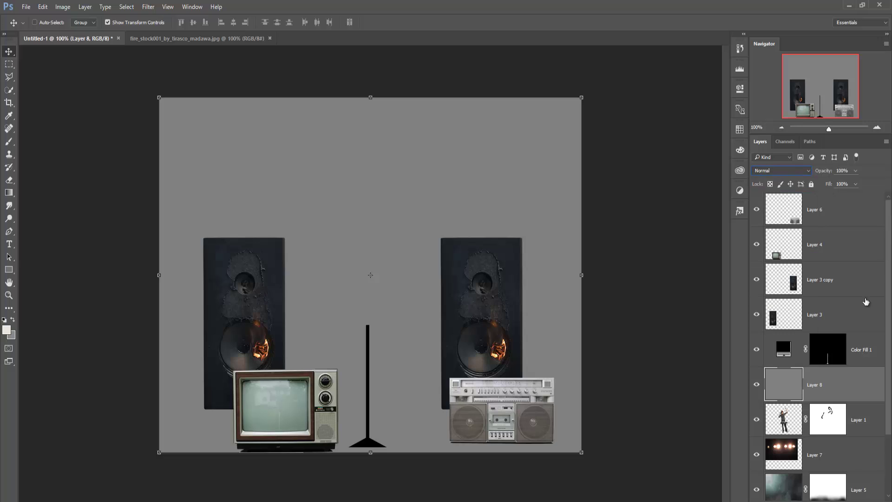
{"action": "right_click", "coordinate": [842, 384]}
{"action": "left_click", "coordinate": [792, 281]}
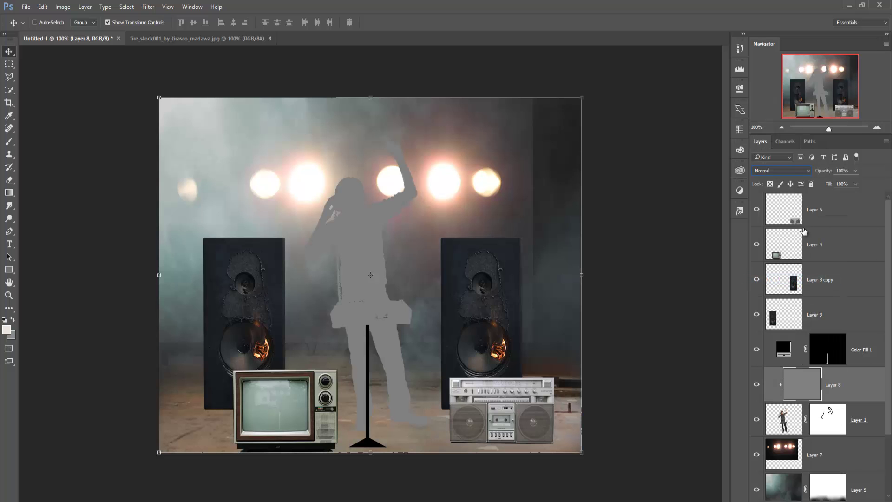
{"action": "left_click", "coordinate": [806, 171]}
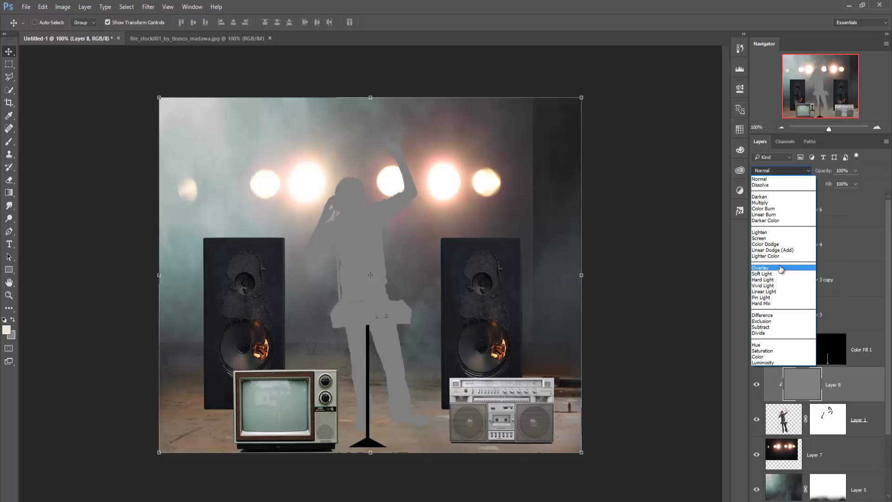
{"action": "left_click", "coordinate": [779, 274]}
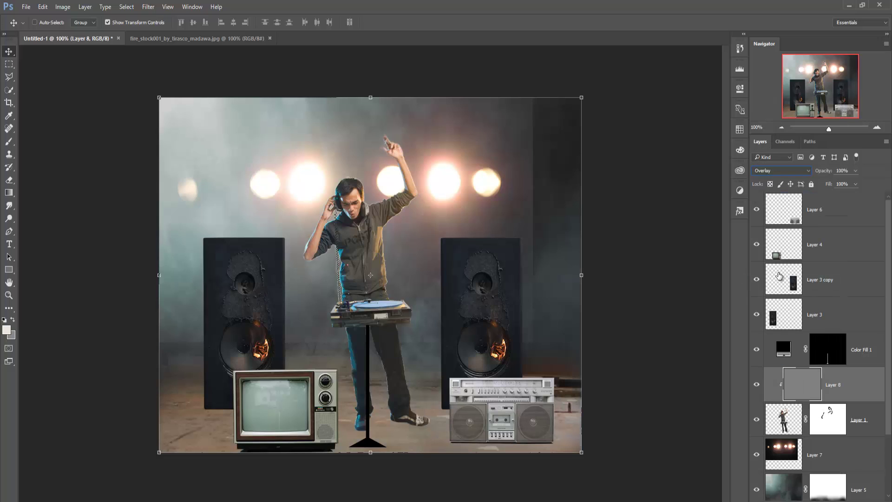
{"action": "left_click", "coordinate": [13, 223]}
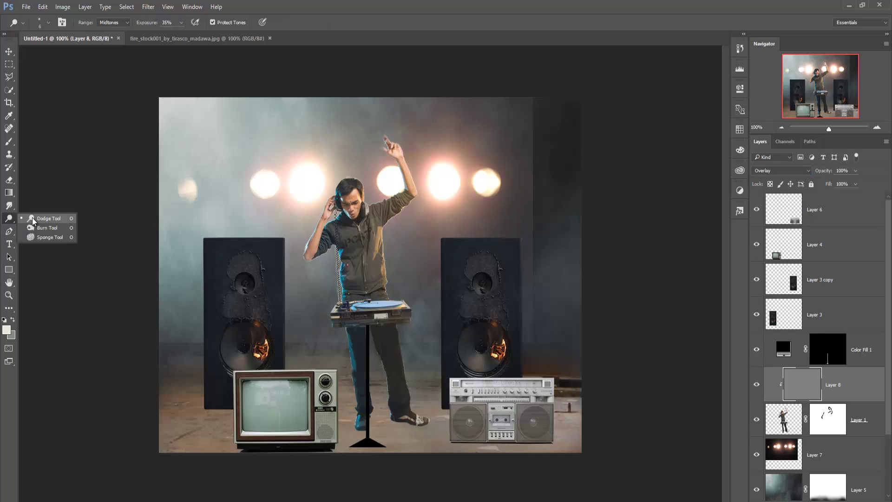
Step: Dodge highlights onto the hoodie, zipper, raised arm and right leg edge
{"action": "left_click", "coordinate": [32, 218]}
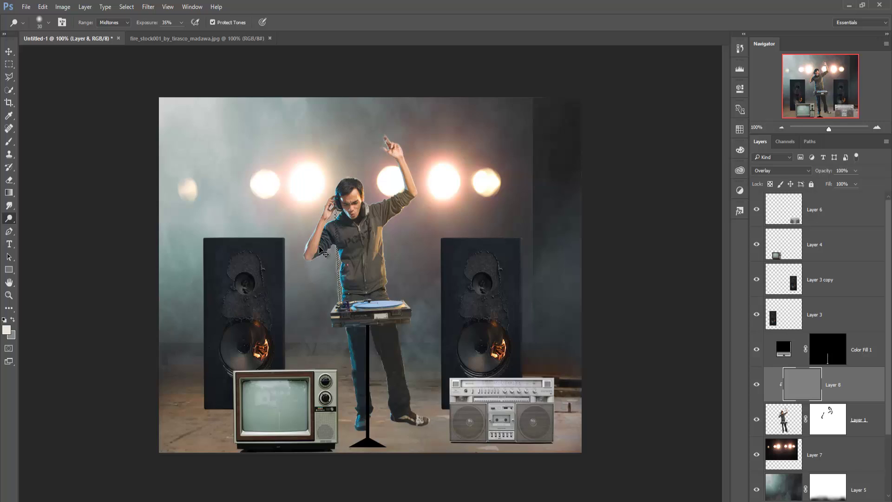
{"action": "key", "text": "ctrl+plus"}
{"action": "key", "text": "ctrl+plus"}
{"action": "left_click_drag", "start_coordinate": [399, 135], "coordinate": [402, 308]}
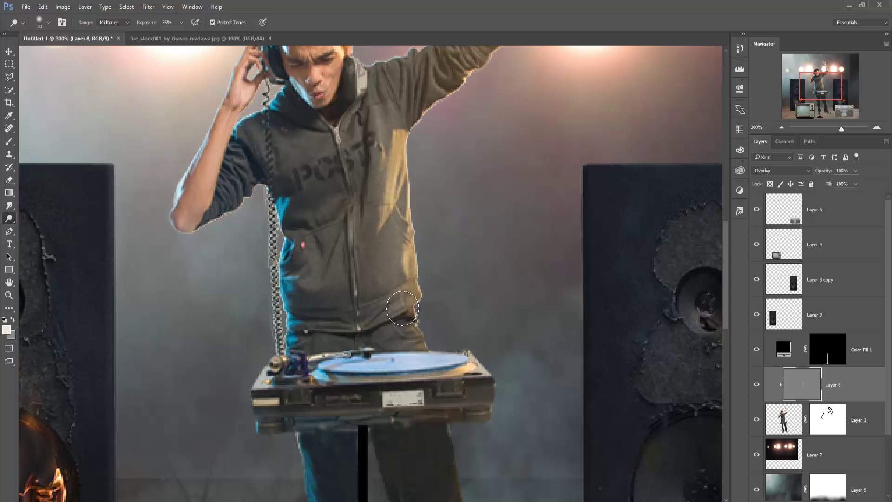
{"action": "left_click_drag", "start_coordinate": [353, 118], "coordinate": [339, 309]}
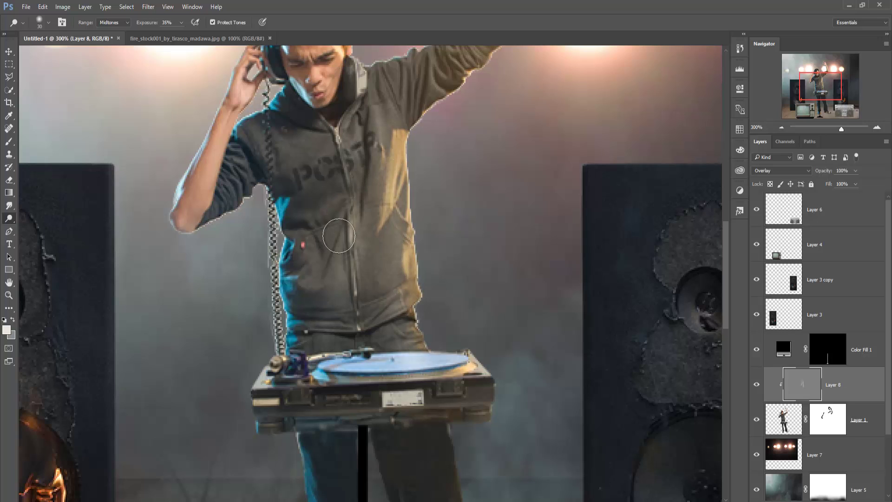
{"action": "mouse_move", "coordinate": [338, 236]}
{"action": "left_mouse_down"}
{"action": "mouse_move", "coordinate": [345, 133]}
{"action": "mouse_move", "coordinate": [310, 271]}
{"action": "mouse_move", "coordinate": [324, 289]}
{"action": "left_mouse_up"}
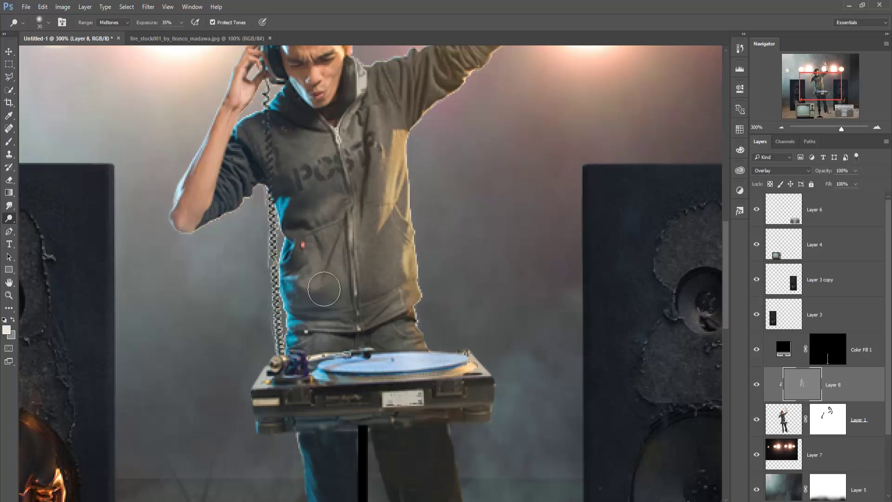
{"action": "scroll", "coordinate": [324, 289], "scroll_direction": "up", "scroll_amount": 4}
{"action": "mouse_move", "coordinate": [246, 148]}
{"action": "left_mouse_down"}
{"action": "mouse_move", "coordinate": [189, 298]}
{"action": "mouse_move", "coordinate": [202, 251]}
{"action": "mouse_move", "coordinate": [258, 213]}
{"action": "mouse_move", "coordinate": [275, 218]}
{"action": "mouse_move", "coordinate": [307, 84]}
{"action": "mouse_move", "coordinate": [340, 107]}
{"action": "mouse_move", "coordinate": [309, 75]}
{"action": "mouse_move", "coordinate": [272, 111]}
{"action": "mouse_move", "coordinate": [341, 96]}
{"action": "mouse_move", "coordinate": [349, 186]}
{"action": "mouse_move", "coordinate": [334, 209]}
{"action": "mouse_move", "coordinate": [385, 167]}
{"action": "mouse_move", "coordinate": [389, 181]}
{"action": "mouse_move", "coordinate": [506, 86]}
{"action": "mouse_move", "coordinate": [414, 309]}
{"action": "left_mouse_up"}
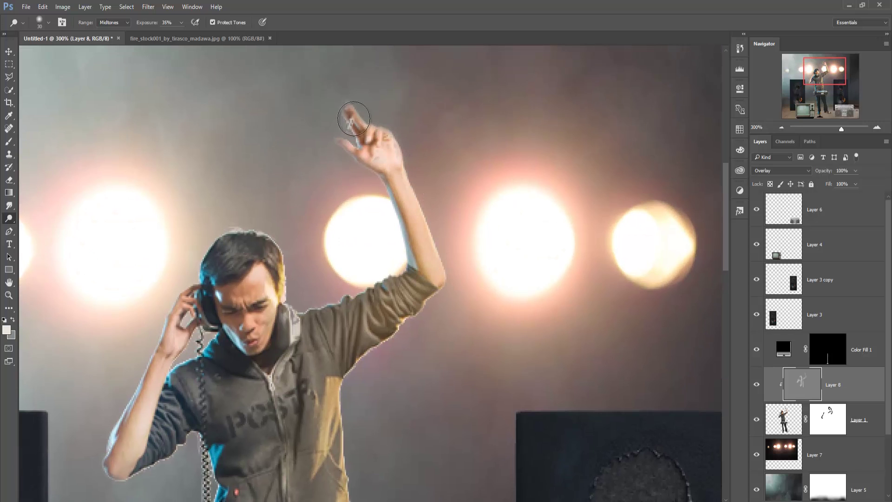
{"action": "left_click_drag", "start_coordinate": [422, 258], "coordinate": [441, 74]}
{"action": "mouse_move", "coordinate": [341, 434]}
{"action": "left_mouse_down"}
{"action": "mouse_move", "coordinate": [392, 220]}
{"action": "mouse_move", "coordinate": [385, 127]}
{"action": "left_mouse_up"}
{"action": "left_click_drag", "start_coordinate": [313, 247], "coordinate": [341, 433]}
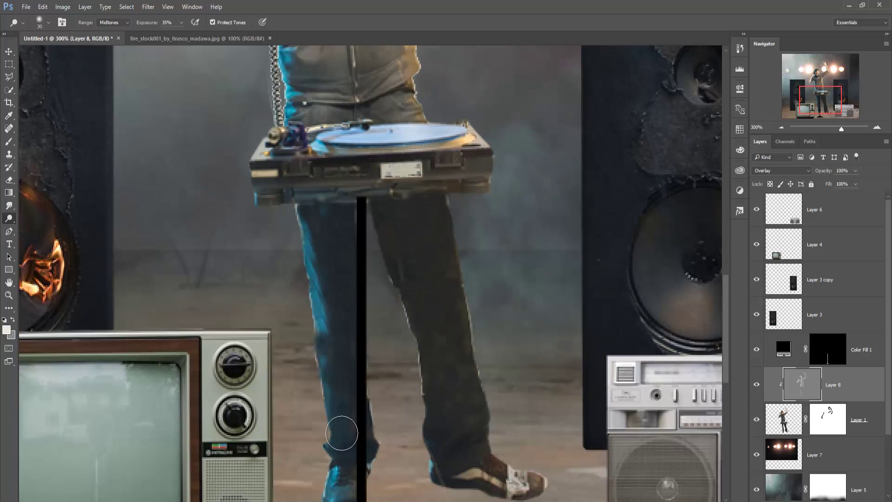
{"action": "mouse_move", "coordinate": [399, 268]}
{"action": "left_mouse_down"}
{"action": "mouse_move", "coordinate": [391, 213]}
{"action": "mouse_move", "coordinate": [429, 424]}
{"action": "mouse_move", "coordinate": [468, 472]}
{"action": "mouse_move", "coordinate": [462, 210]}
{"action": "left_mouse_up"}
Step: Add a new empty layer above the stage lights Layer 7
{"action": "left_click", "coordinate": [857, 460]}
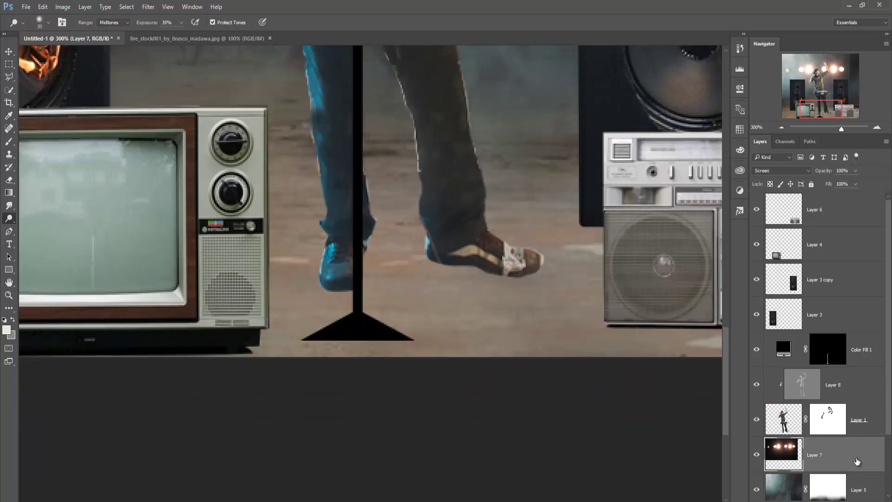
{"action": "key", "text": "ctrl+shift+alt+n"}
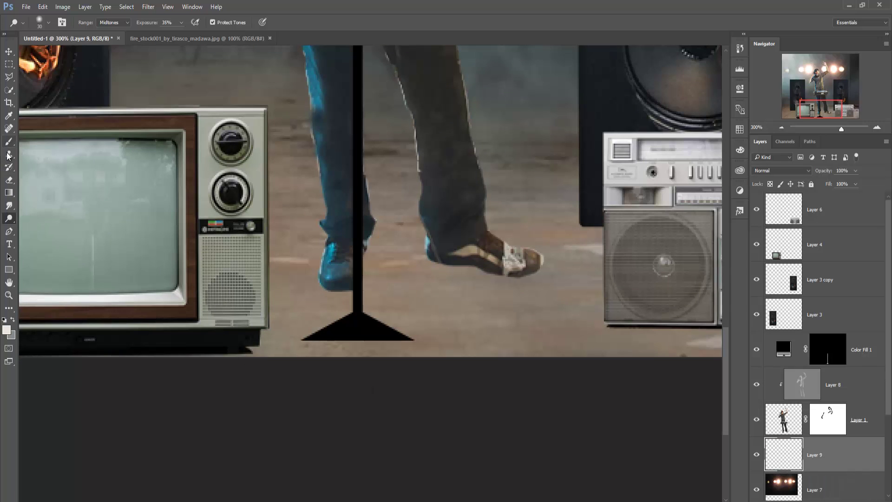
{"action": "left_click", "coordinate": [8, 141]}
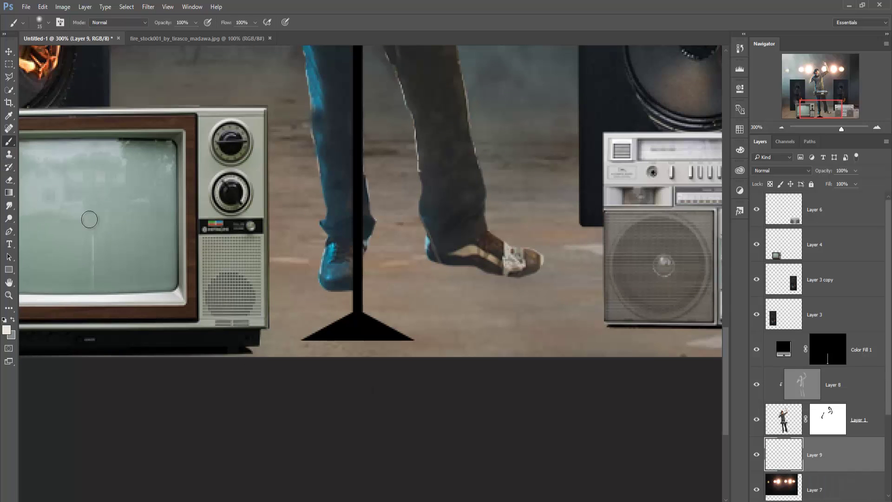
Step: With a black size-30 brush, paint shadow from the left shoe and stand base
{"action": "left_click", "coordinate": [8, 330]}
{"action": "left_click", "coordinate": [611, 325]}
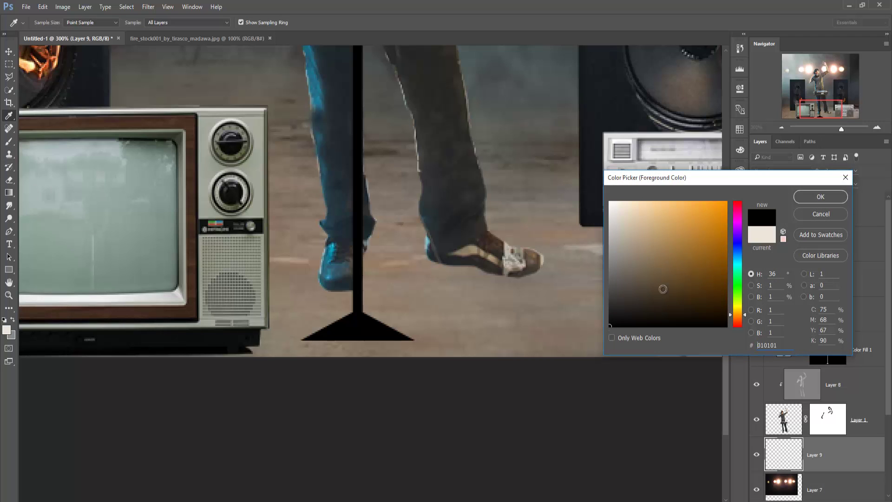
{"action": "left_click", "coordinate": [811, 197]}
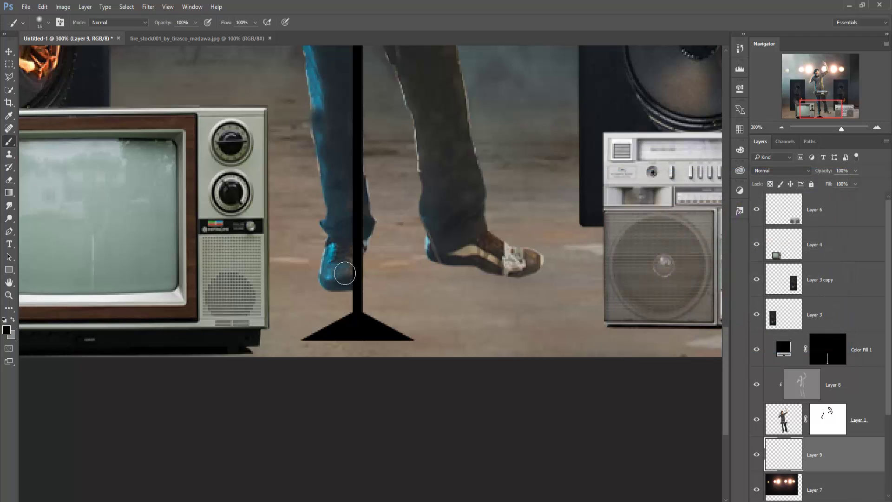
{"action": "key", "text": "bracketright"}
{"action": "left_click", "coordinate": [339, 271]}
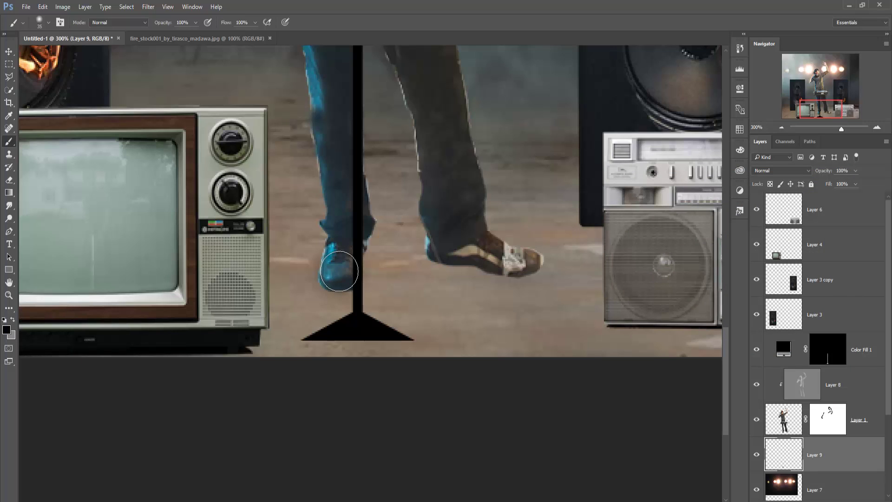
{"action": "left_click", "coordinate": [292, 348], "text": "shift"}
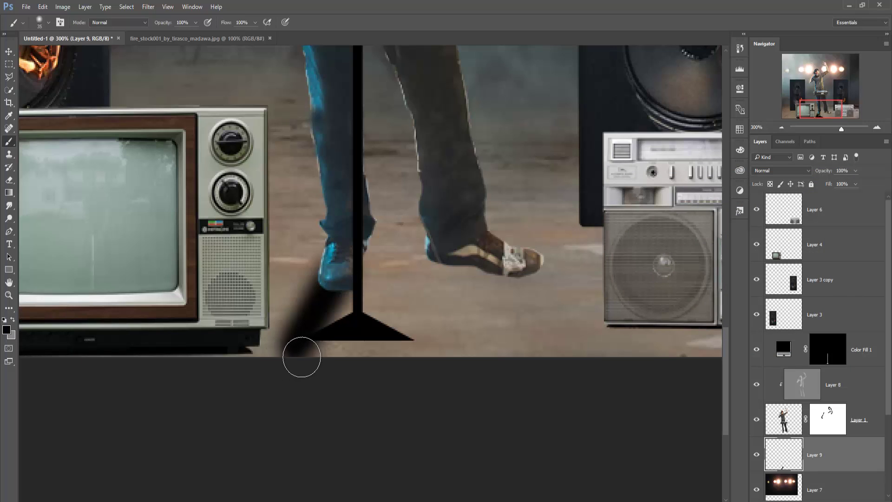
{"action": "mouse_move", "coordinate": [301, 356]}
{"action": "left_mouse_down"}
{"action": "mouse_move", "coordinate": [293, 361]}
{"action": "mouse_move", "coordinate": [335, 275]}
{"action": "mouse_move", "coordinate": [343, 283]}
{"action": "left_mouse_up"}
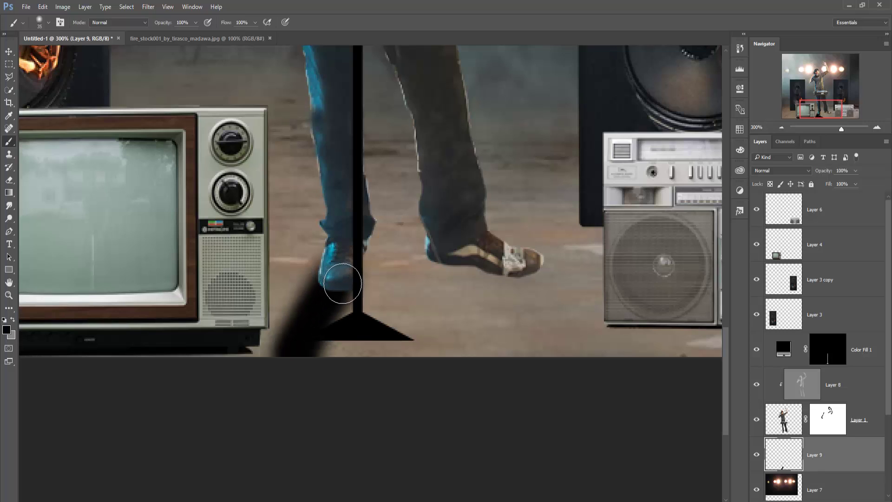
{"action": "key", "text": "ctrl+z"}
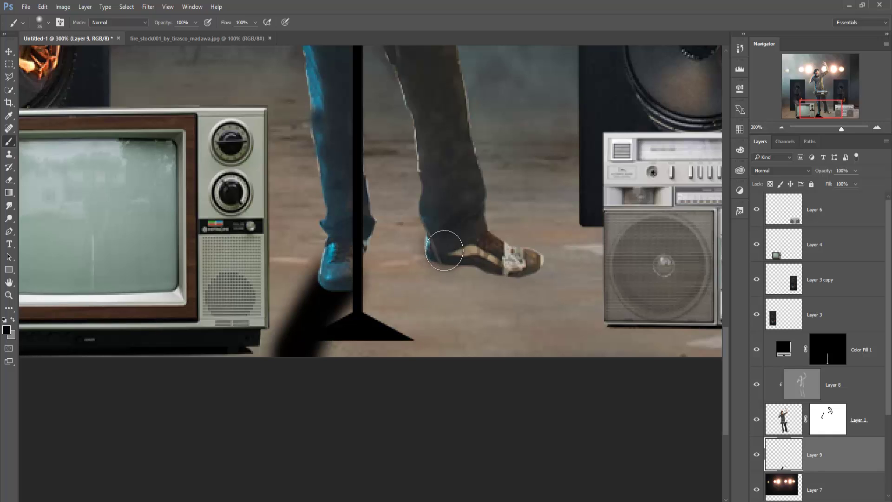
Step: Paint shadow under the right shoe with a size-25 brush and fill the gap under the left shoe
{"action": "mouse_move", "coordinate": [441, 260]}
{"action": "left_mouse_down"}
{"action": "mouse_move", "coordinate": [428, 358]}
{"action": "mouse_move", "coordinate": [462, 261]}
{"action": "mouse_move", "coordinate": [442, 353]}
{"action": "mouse_move", "coordinate": [442, 309]}
{"action": "mouse_move", "coordinate": [428, 363]}
{"action": "mouse_move", "coordinate": [470, 269]}
{"action": "left_mouse_up"}
{"action": "mouse_move", "coordinate": [470, 269]}
{"action": "left_mouse_down"}
{"action": "mouse_move", "coordinate": [428, 362]}
{"action": "mouse_move", "coordinate": [464, 261]}
{"action": "left_mouse_up"}
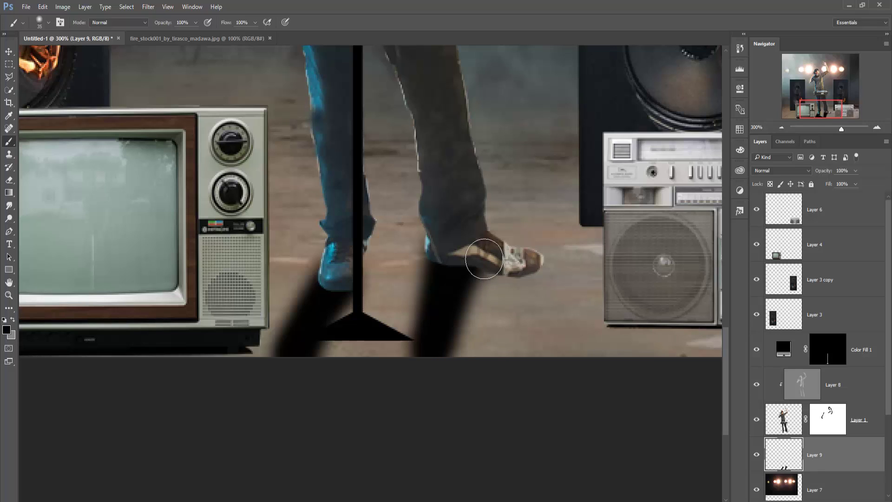
{"action": "key", "text": "bracketleft"}
{"action": "mouse_move", "coordinate": [511, 274]}
{"action": "left_mouse_down"}
{"action": "mouse_move", "coordinate": [546, 267]}
{"action": "mouse_move", "coordinate": [466, 291]}
{"action": "mouse_move", "coordinate": [435, 378]}
{"action": "left_mouse_up"}
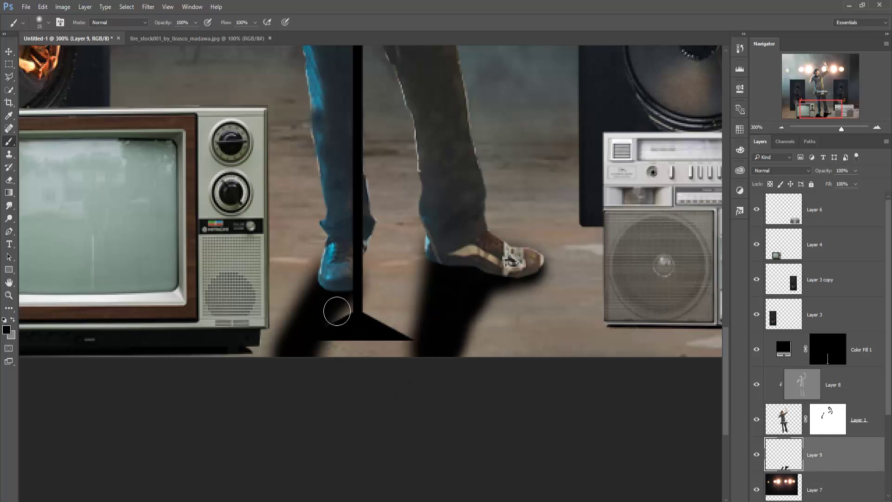
{"action": "mouse_move", "coordinate": [337, 311]}
{"action": "left_mouse_down"}
{"action": "mouse_move", "coordinate": [325, 341]}
{"action": "mouse_move", "coordinate": [329, 308]}
{"action": "mouse_move", "coordinate": [292, 368]}
{"action": "left_mouse_up"}
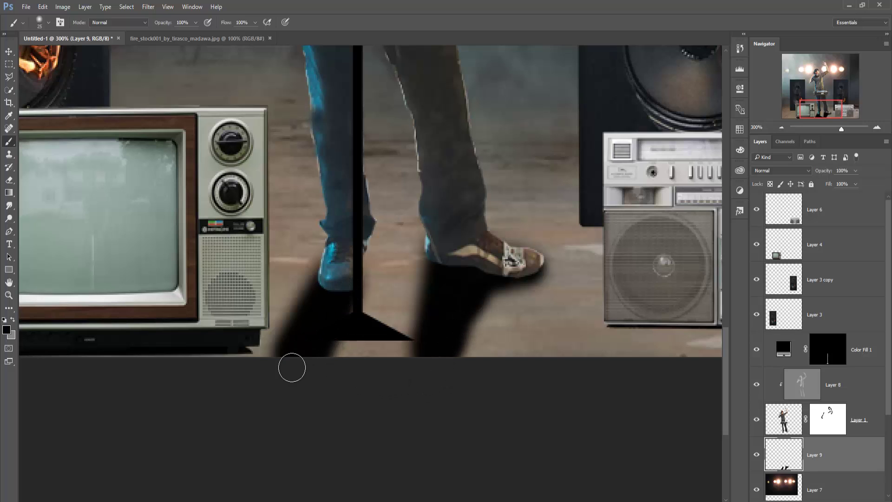
{"action": "left_click", "coordinate": [9, 52]}
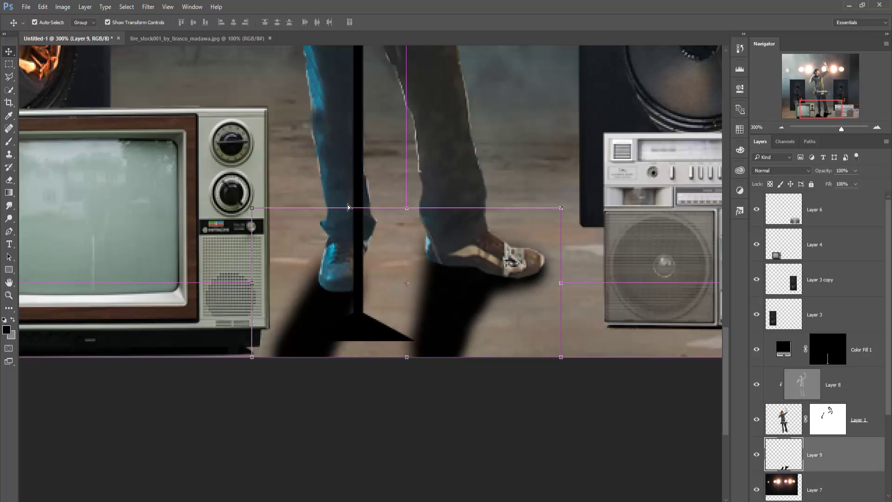
Step: Lower the Layer 9 floor shadows to about 52% opacity
{"action": "key", "text": "ctrl+1"}
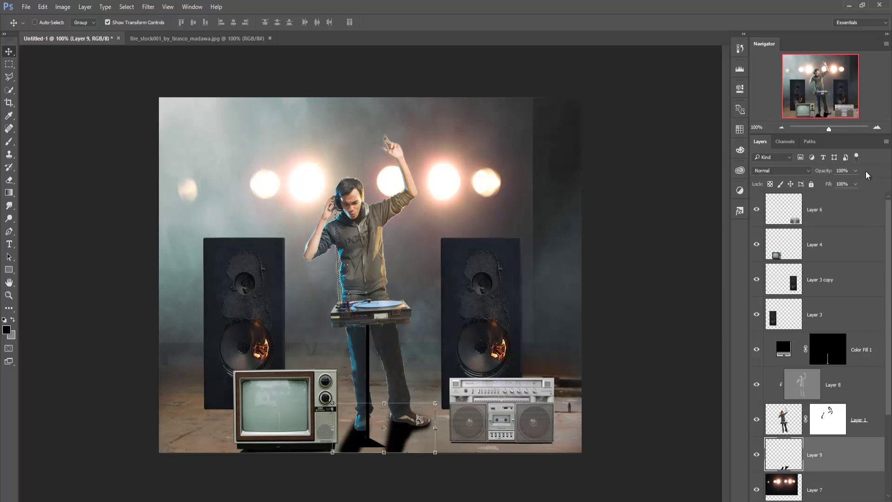
{"action": "left_click_drag", "start_coordinate": [854, 180], "coordinate": [835, 182]}
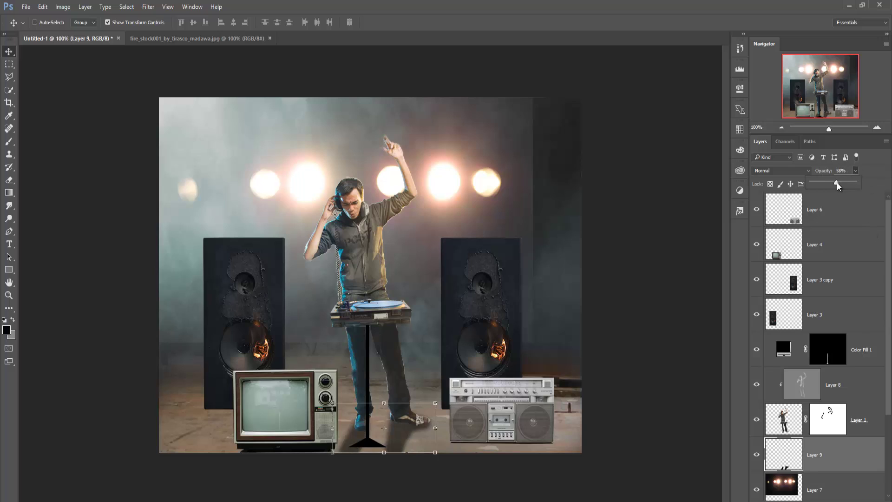
{"action": "left_click", "coordinate": [6, 53]}
Step: Add Layer 10 above the shadows at 75% opacity, then select the DJ's Layer 1
{"action": "key", "text": "ctrl+shift+alt+n"}
{"action": "key", "text": "b"}
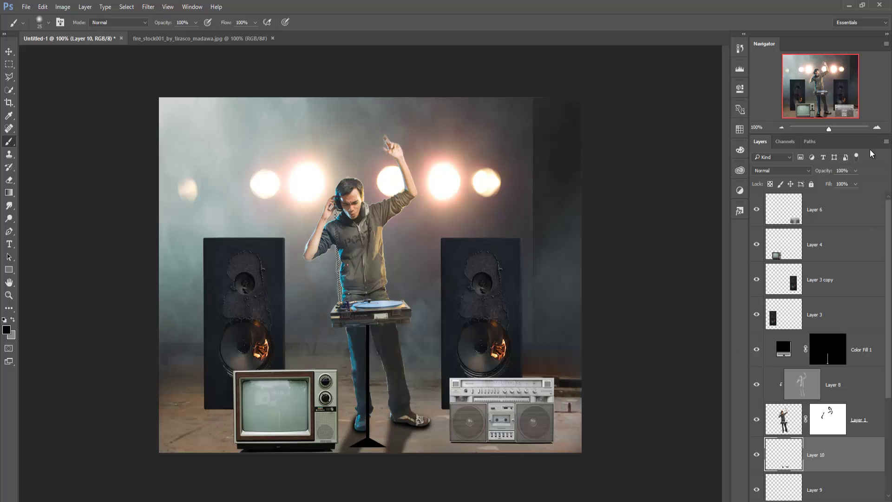
{"action": "left_click_drag", "start_coordinate": [854, 170], "coordinate": [854, 184]}
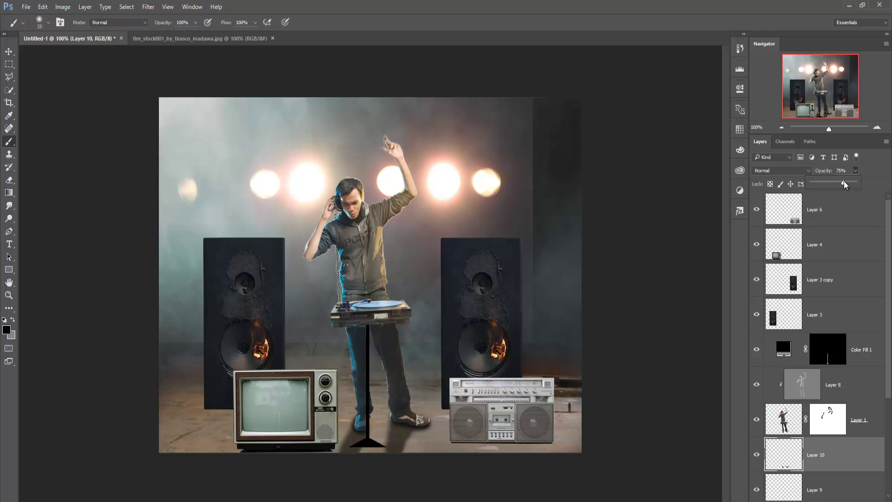
{"action": "left_click", "coordinate": [783, 426]}
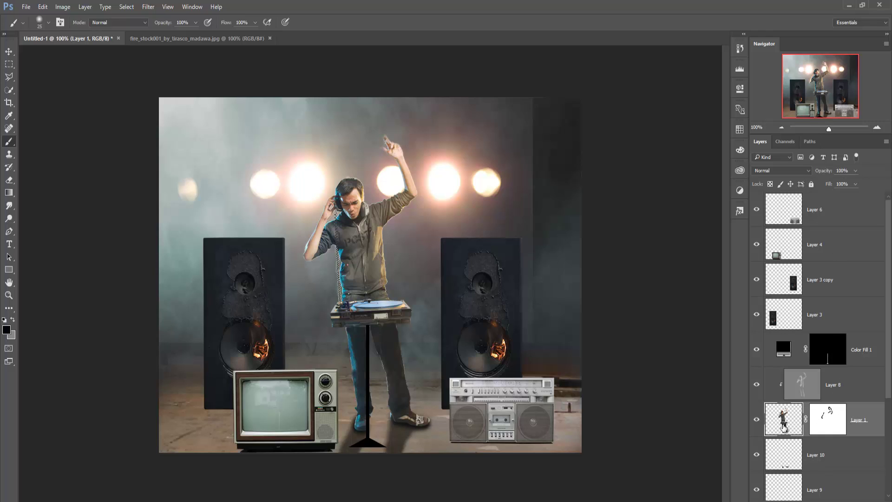
Step: Target Layer 1's mask and zoom in on the DJ's shoes
{"action": "left_click", "coordinate": [814, 419]}
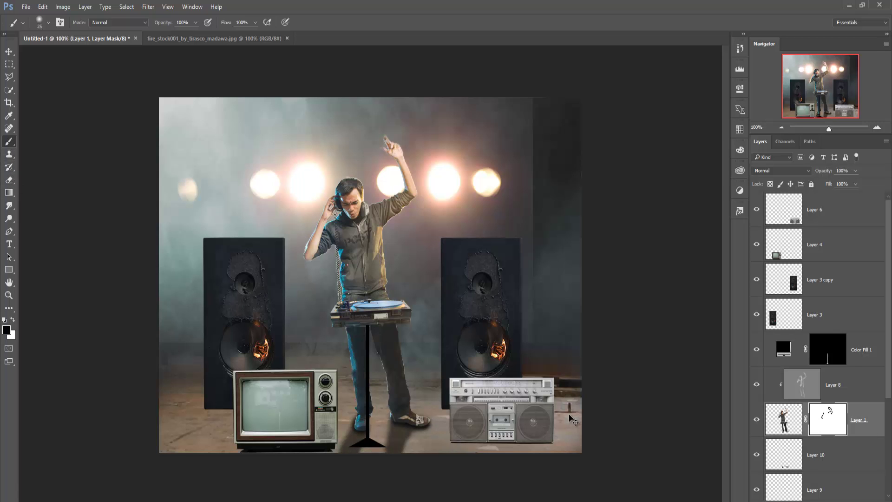
{"action": "scroll", "coordinate": [372, 279], "scroll_direction": "up", "scroll_amount": 1}
{"action": "scroll", "coordinate": [371, 279], "scroll_direction": "up", "scroll_amount": 2}
{"action": "scroll", "coordinate": [371, 278], "scroll_direction": "up", "scroll_amount": 1}
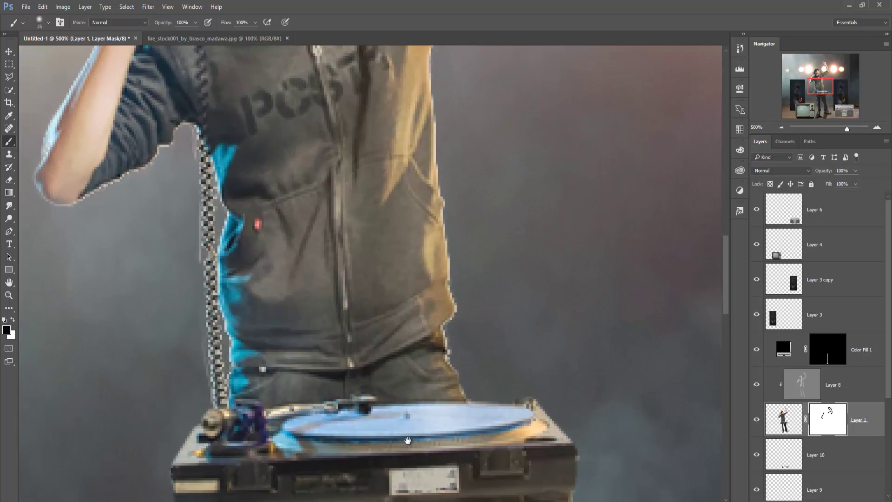
{"action": "scroll", "coordinate": [409, 326], "scroll_direction": "down", "scroll_amount": 5}
{"action": "scroll", "coordinate": [411, 260], "scroll_direction": "down", "scroll_amount": 3}
{"action": "scroll", "coordinate": [406, 269], "scroll_direction": "down", "scroll_amount": 3}
{"action": "scroll", "coordinate": [409, 223], "scroll_direction": "down", "scroll_amount": 2}
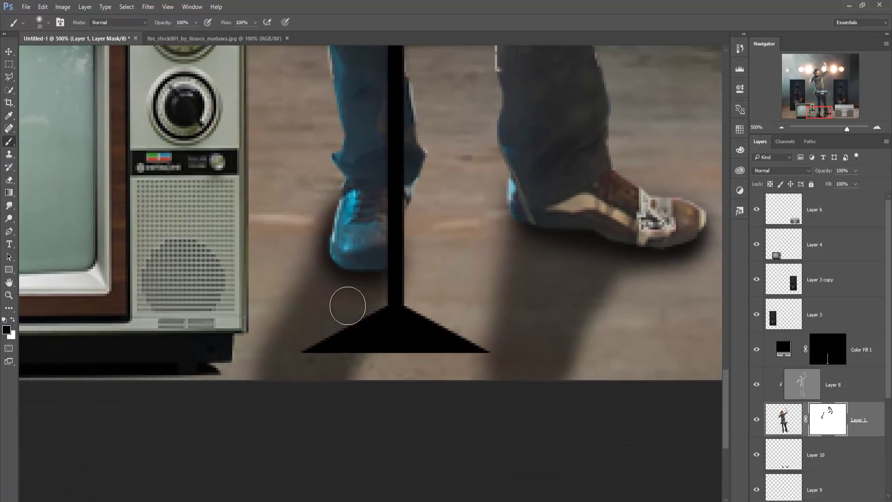
Step: Use a smaller brush at 41% opacity on the mask to soften the shoe edges
{"action": "key", "text": "bracketleft"}
{"action": "key", "text": "bracketleft"}
{"action": "key", "text": "bracketleft"}
{"action": "key", "text": "bracketleft"}
{"action": "left_click", "coordinate": [196, 22]}
{"action": "left_click_drag", "start_coordinate": [165, 43], "coordinate": [171, 43]}
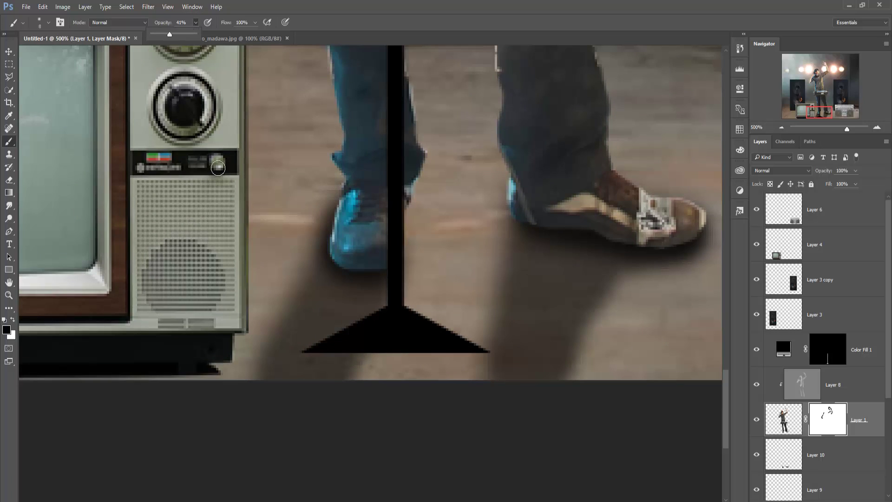
{"action": "left_click", "coordinate": [324, 239]}
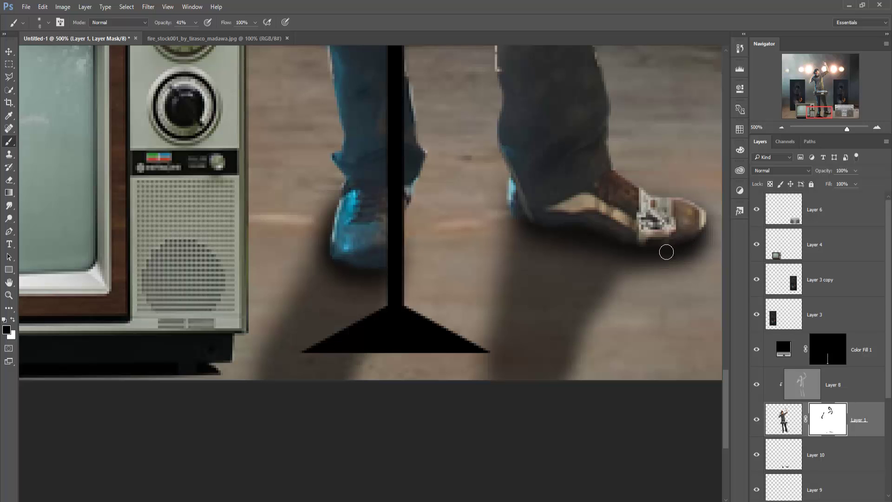
{"action": "key", "text": "v"}
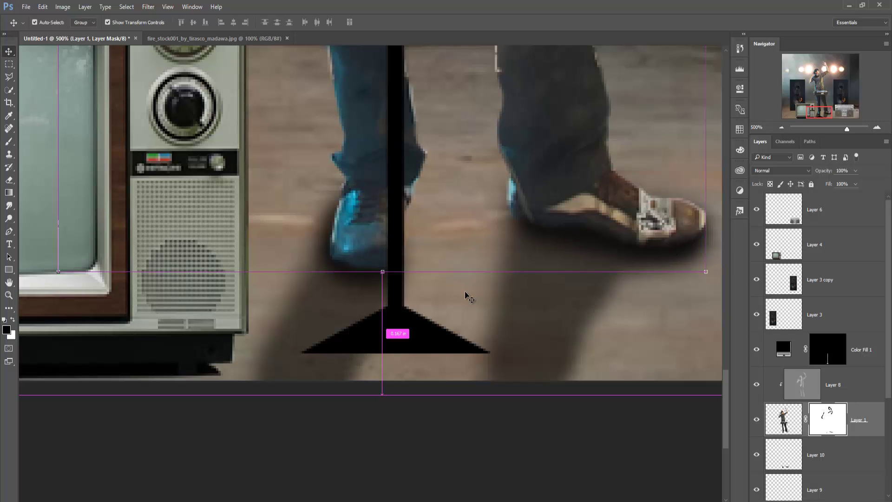
{"action": "key", "text": "ctrl+minus"}
{"action": "key", "text": "ctrl+minus"}
{"action": "key", "text": "ctrl+minus"}
{"action": "key", "text": "ctrl+minus"}
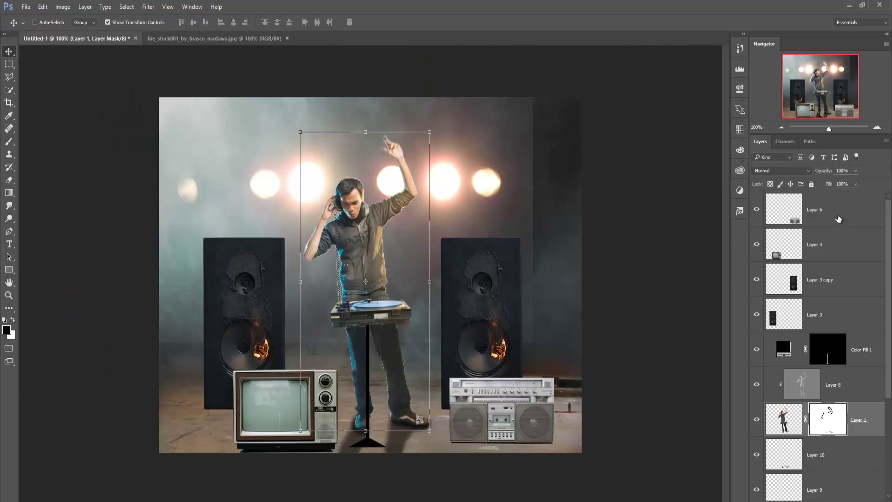
Step: Burn darker shading onto the DJ's raised arm on the clipped grey Layer 8
{"action": "left_click", "coordinate": [834, 210]}
{"action": "left_click", "coordinate": [14, 225]}
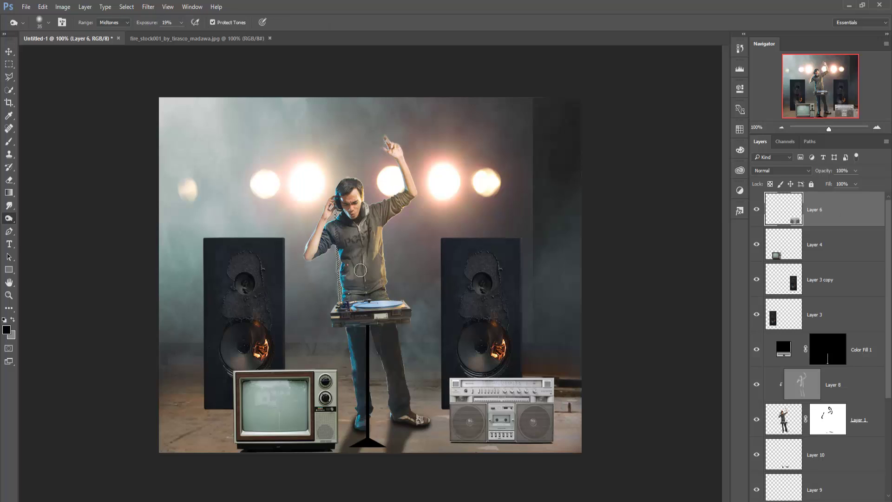
{"action": "left_click", "coordinate": [796, 393]}
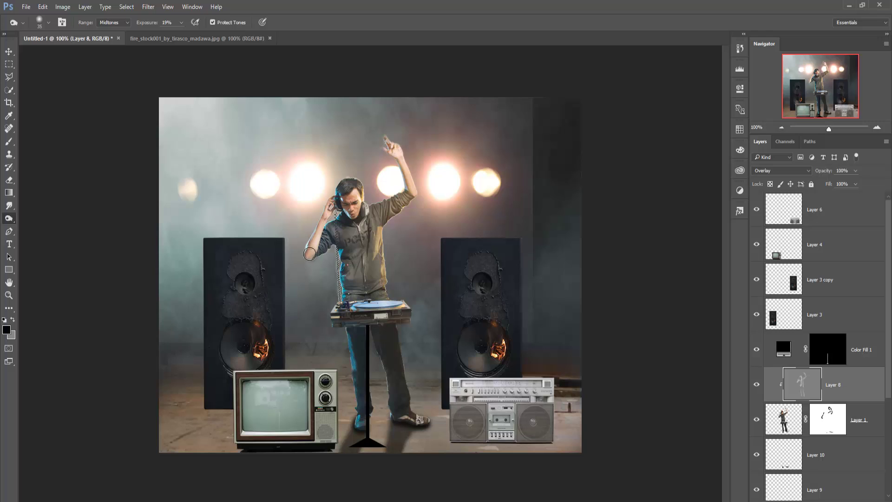
{"action": "left_click_drag", "start_coordinate": [388, 204], "coordinate": [369, 205]}
{"action": "key", "text": "v"}
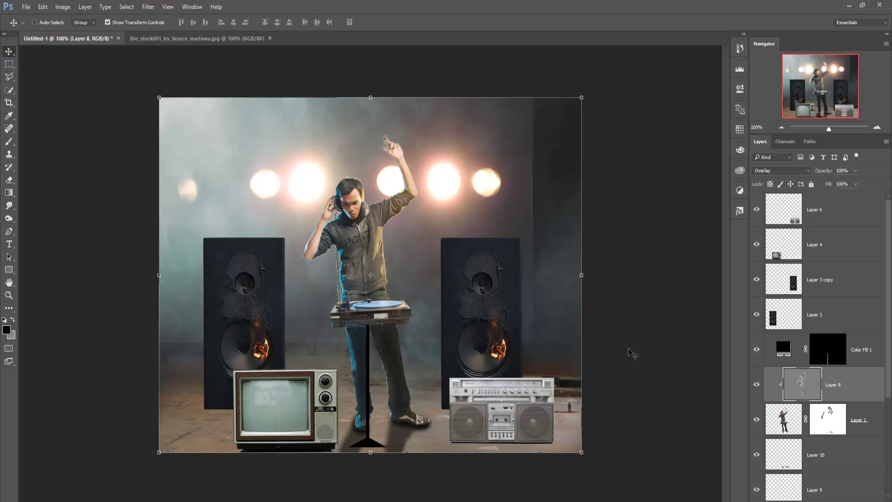
{"action": "left_click", "coordinate": [822, 281]}
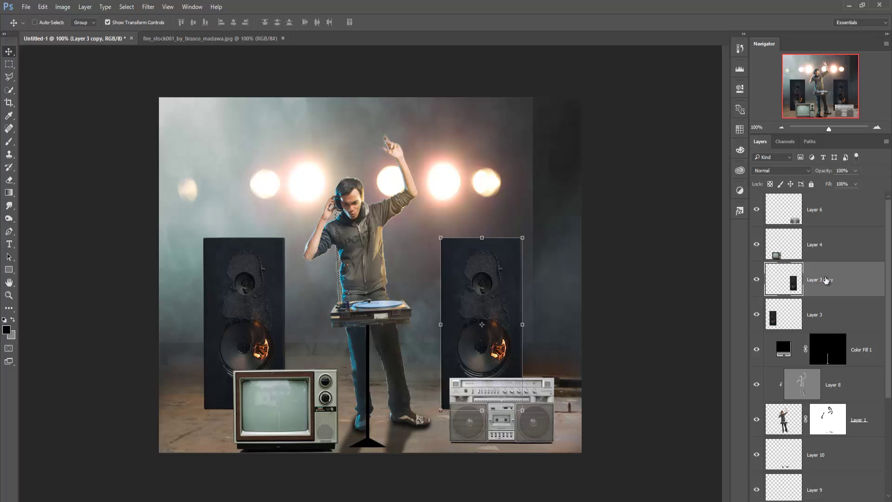
Step: Duplicate the left speaker, flip and skew it into a floor shadow below the original
{"action": "left_click", "coordinate": [827, 308]}
{"action": "right_click", "coordinate": [827, 308]}
{"action": "left_click", "coordinate": [786, 109]}
{"action": "key", "text": "Return"}
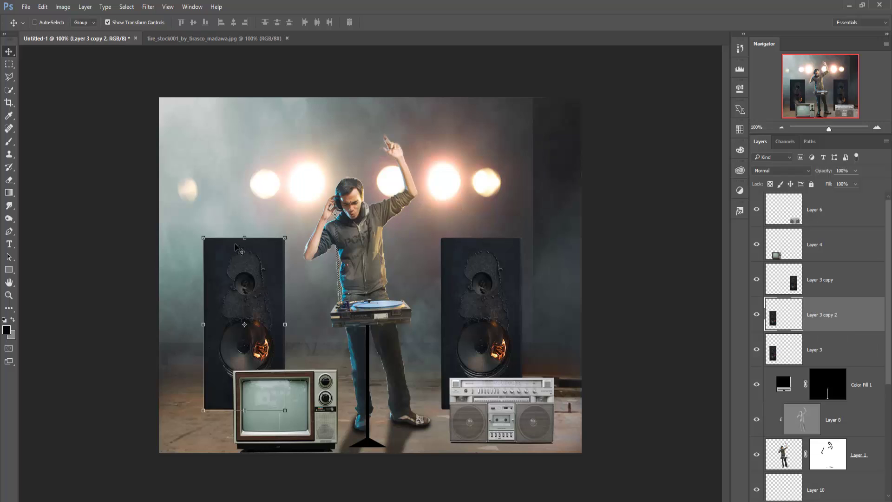
{"action": "key", "text": "ctrl+t"}
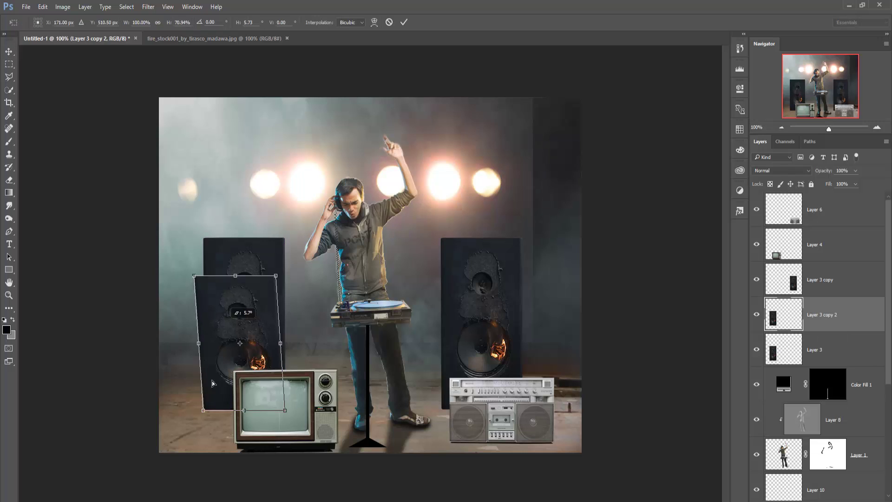
{"action": "mouse_move", "coordinate": [244, 240]}
{"action": "left_mouse_down"}
{"action": "mouse_move", "coordinate": [244, 480]}
{"action": "mouse_move", "coordinate": [182, 481]}
{"action": "mouse_move", "coordinate": [200, 455]}
{"action": "left_mouse_up"}
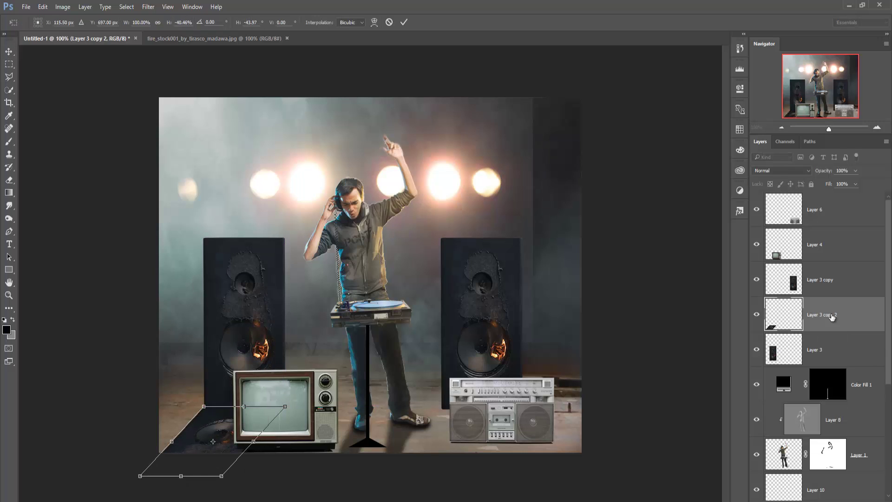
{"action": "left_click", "coordinate": [404, 22]}
{"action": "left_click_drag", "start_coordinate": [822, 315], "coordinate": [831, 362]}
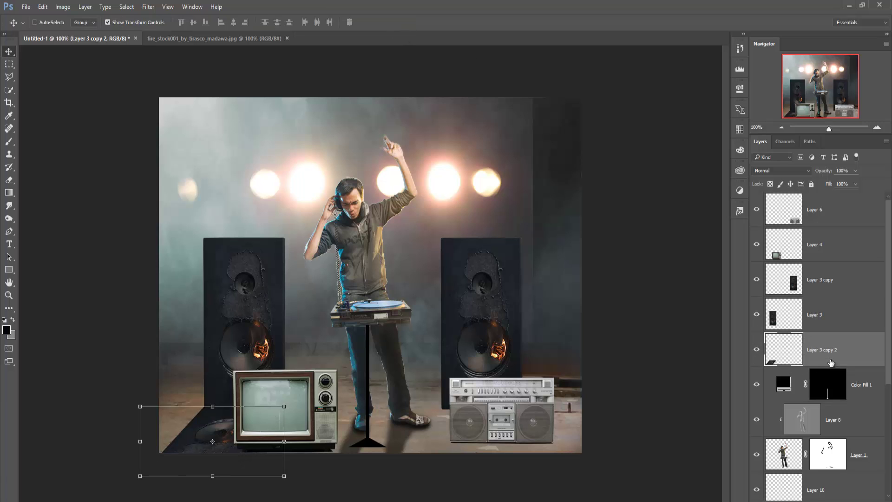
Step: Give the shadow a black Color Overlay and place a duplicate under the boombox
{"action": "left_click", "coordinate": [785, 500]}
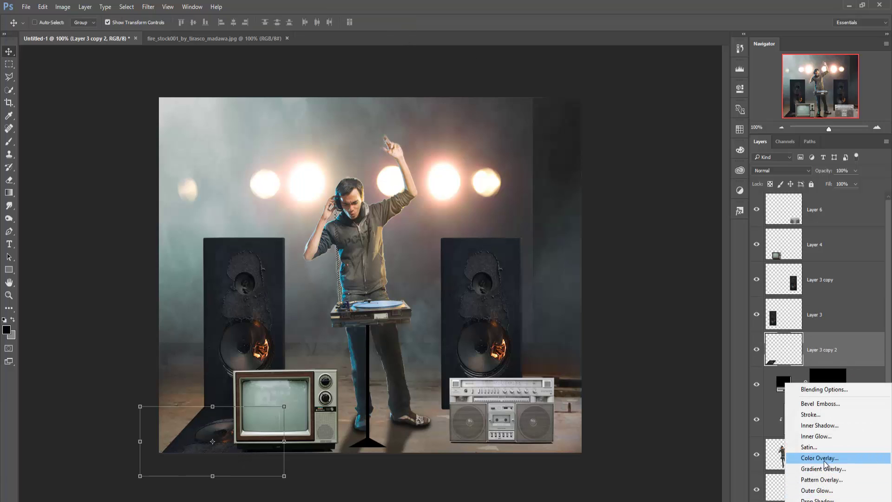
{"action": "left_click", "coordinate": [808, 460]}
{"action": "left_click", "coordinate": [807, 299]}
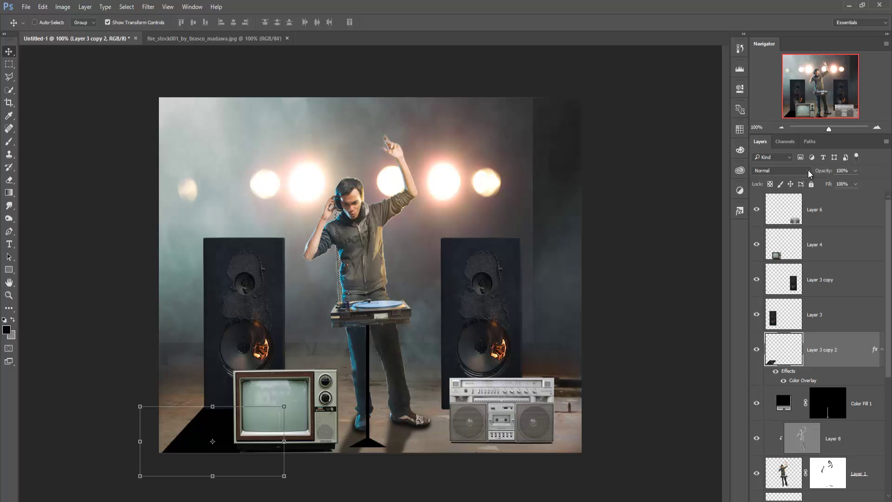
{"action": "right_click", "coordinate": [836, 367]}
{"action": "left_click", "coordinate": [767, 142]}
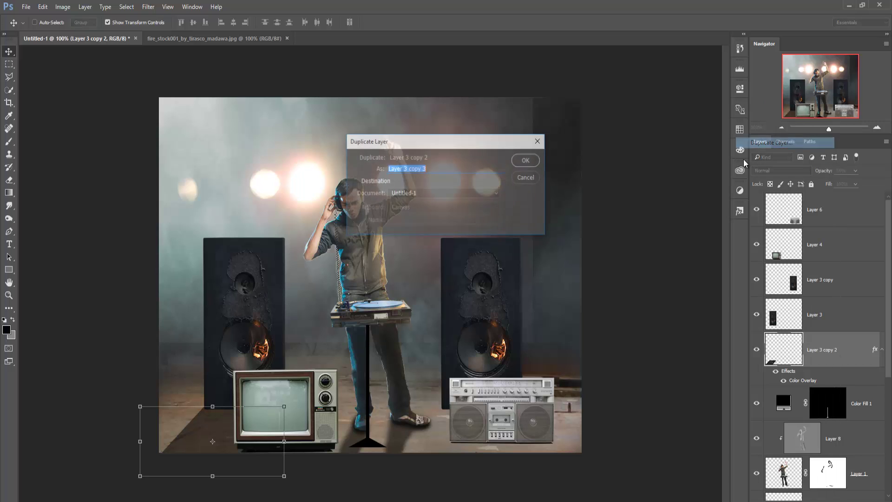
{"action": "key", "text": "Return"}
{"action": "left_click_drag", "start_coordinate": [222, 428], "coordinate": [460, 430]}
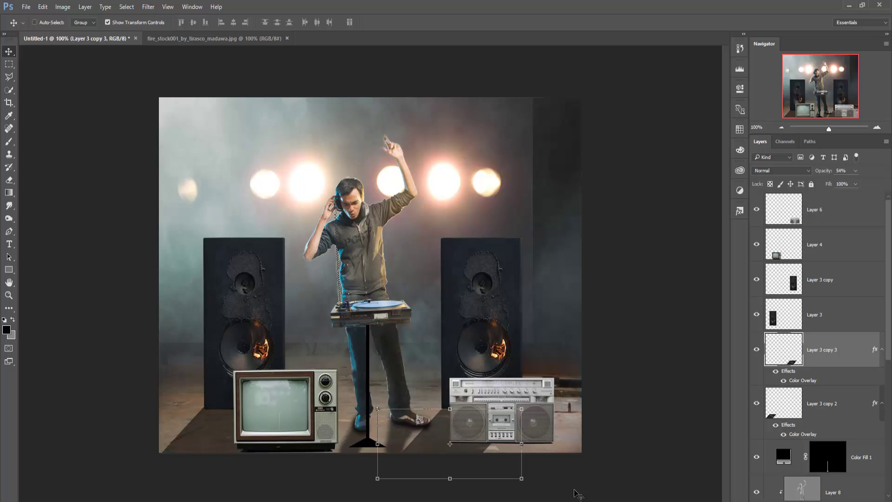
Step: Desaturate the TV layer with Vibrance, setting saturation to -58
{"action": "left_click", "coordinate": [790, 253]}
{"action": "mouse_move", "coordinate": [77, 32]}
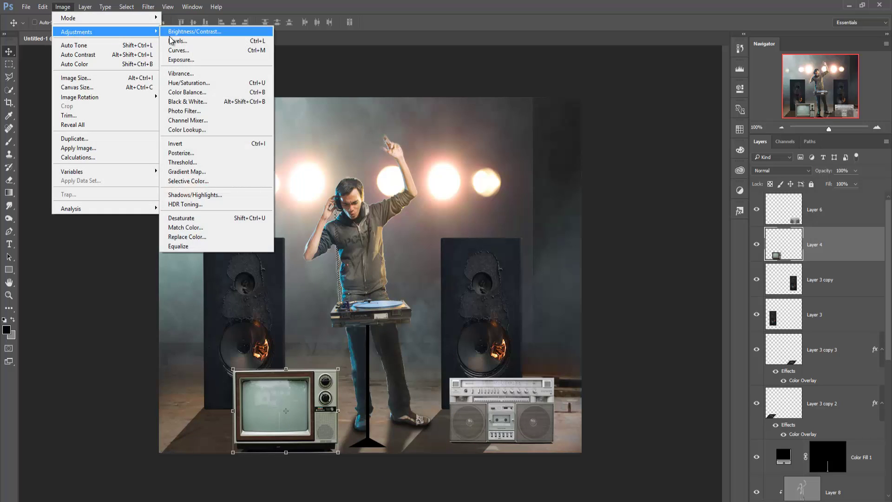
{"action": "left_click", "coordinate": [191, 76]}
{"action": "left_click_drag", "start_coordinate": [686, 311], "coordinate": [684, 311]}
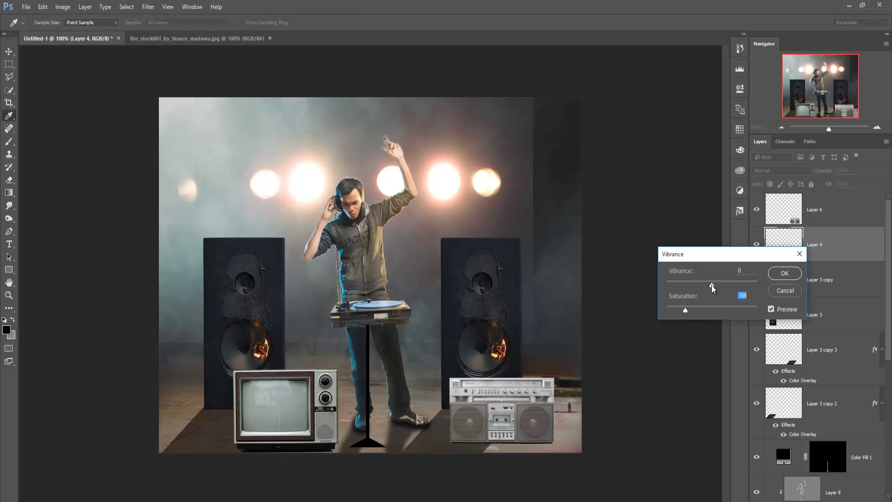
{"action": "left_click_drag", "start_coordinate": [712, 285], "coordinate": [680, 286]}
{"action": "left_click", "coordinate": [786, 274]}
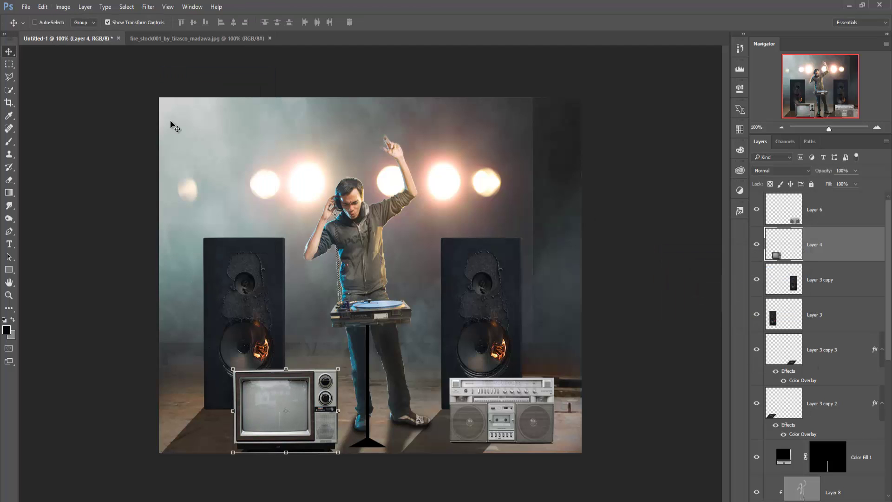
Step: Drag the fire photo into the DJ composition and minimize its window
{"action": "left_click", "coordinate": [183, 38]}
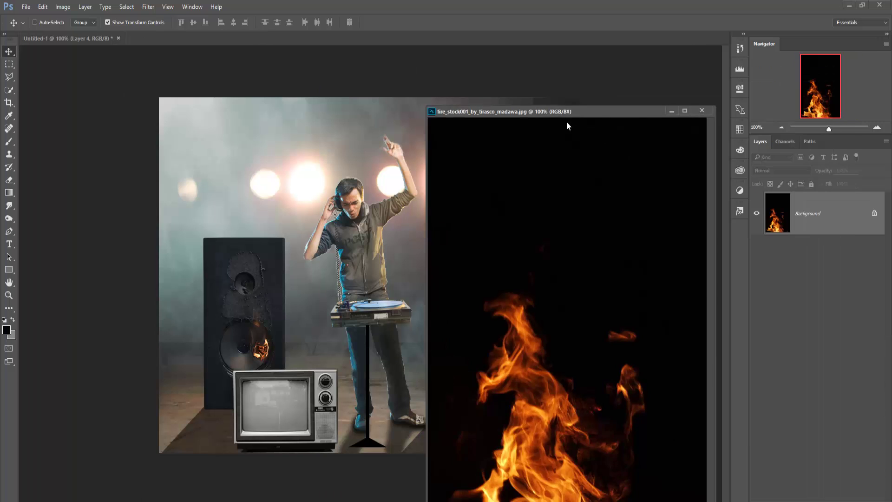
{"action": "left_click_drag", "start_coordinate": [182, 60], "coordinate": [748, 139]}
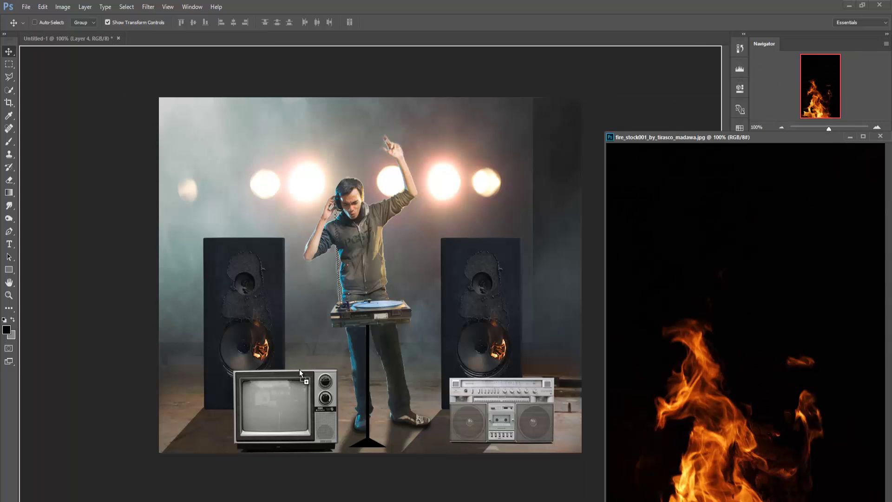
{"action": "left_click_drag", "start_coordinate": [414, 418], "coordinate": [304, 379]}
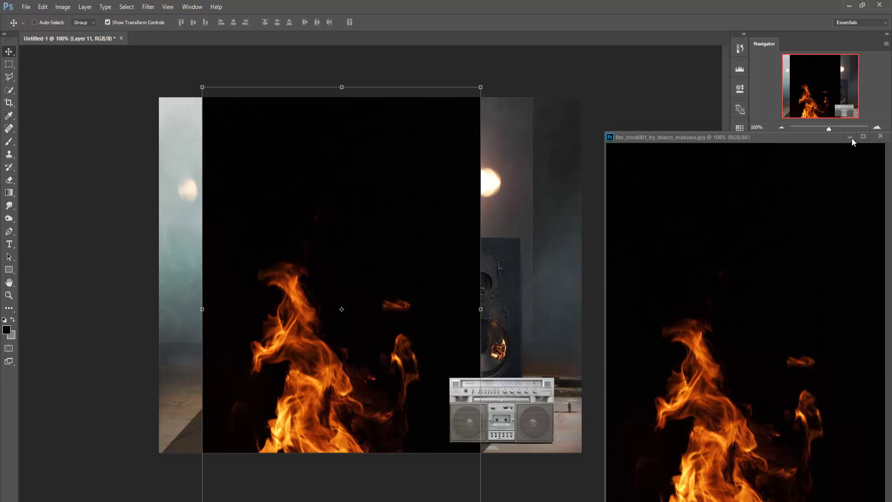
{"action": "left_click", "coordinate": [851, 137]}
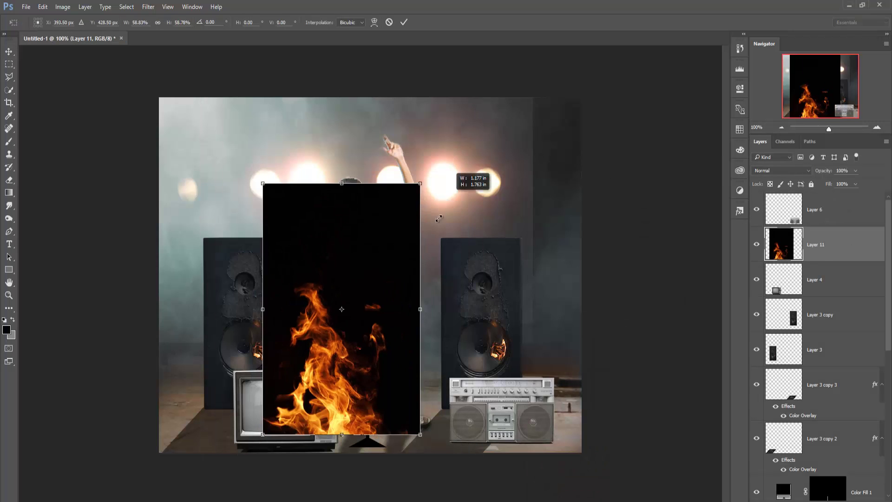
Step: Scale the fire to about 39% over the left speaker and set it to Screen blend
{"action": "left_click_drag", "start_coordinate": [483, 84], "coordinate": [398, 220]}
{"action": "left_click_drag", "start_coordinate": [351, 370], "coordinate": [257, 328]}
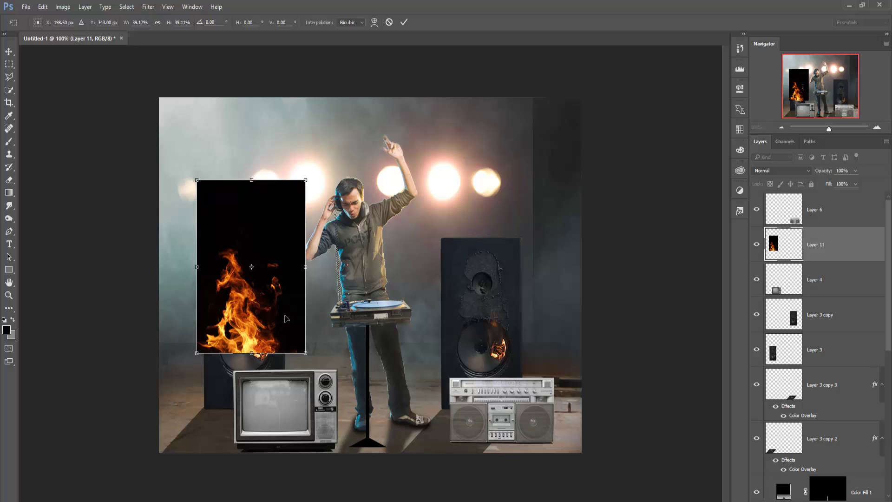
{"action": "left_click", "coordinate": [403, 22]}
{"action": "left_click", "coordinate": [780, 171]}
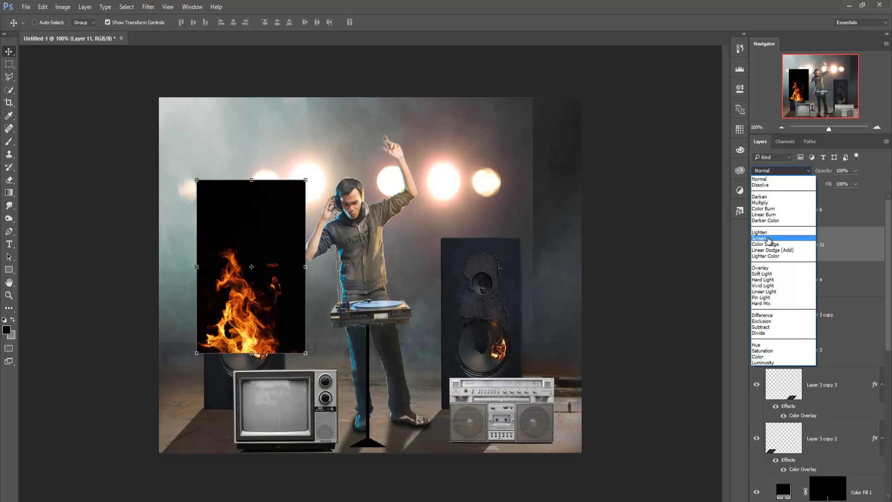
{"action": "left_click", "coordinate": [769, 239]}
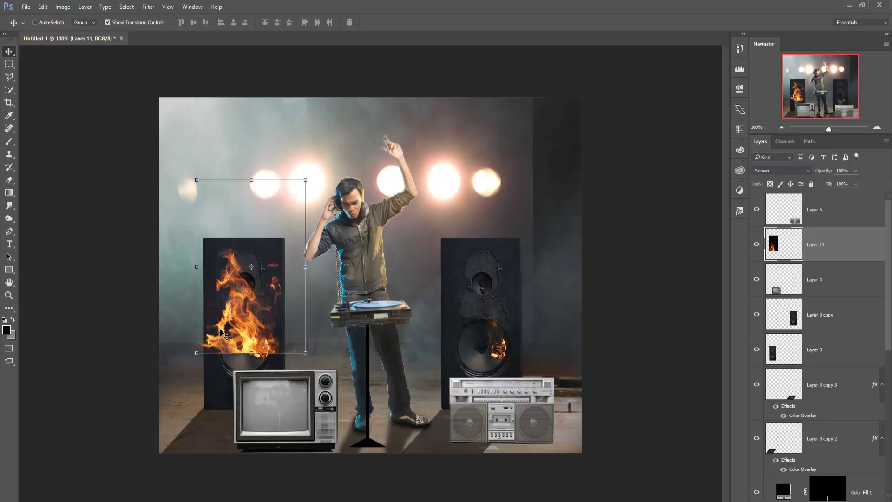
Step: Warp the fire layer, bending its bottom to lean right
{"action": "left_click", "coordinate": [42, 7]}
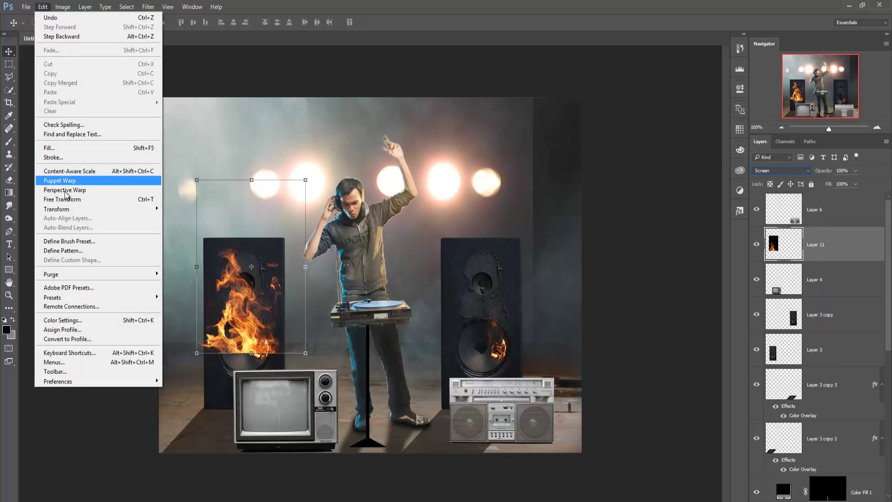
{"action": "mouse_move", "coordinate": [56, 208]}
{"action": "left_click", "coordinate": [186, 268]}
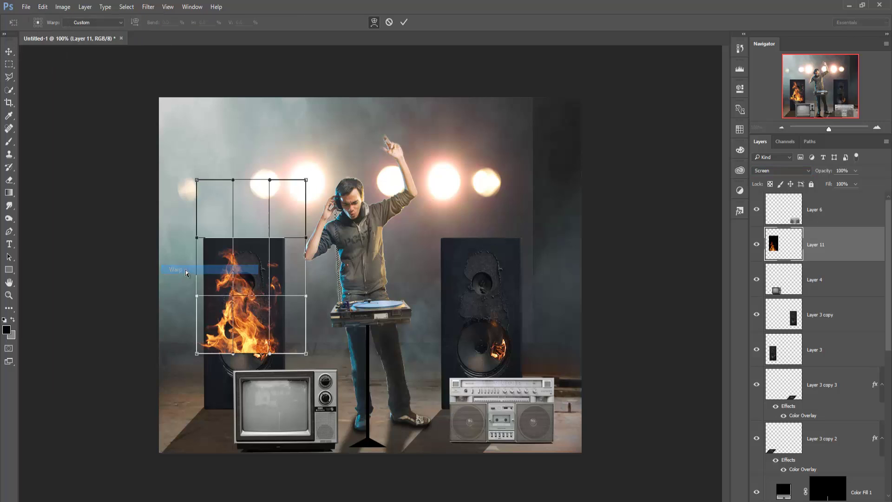
{"action": "left_click_drag", "start_coordinate": [229, 357], "coordinate": [276, 350]}
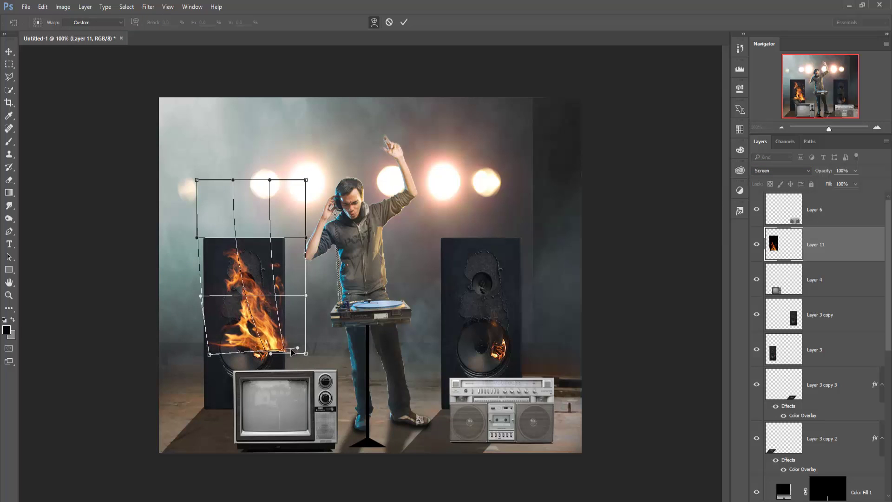
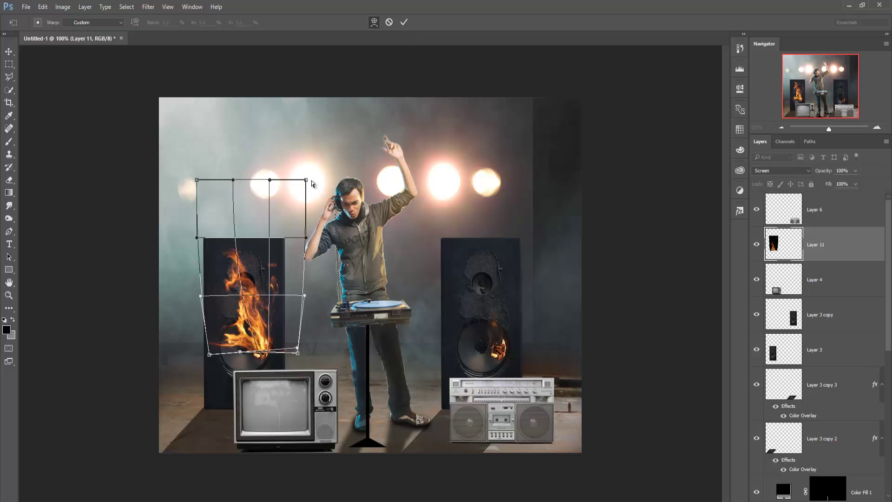
Step: Finish warping the fire on Layer 11 to the left speaker and duplicate the layer
{"action": "mouse_move", "coordinate": [306, 237]}
{"action": "left_mouse_down"}
{"action": "mouse_move", "coordinate": [297, 254]}
{"action": "mouse_move", "coordinate": [280, 252]}
{"action": "mouse_move", "coordinate": [271, 279]}
{"action": "left_mouse_up"}
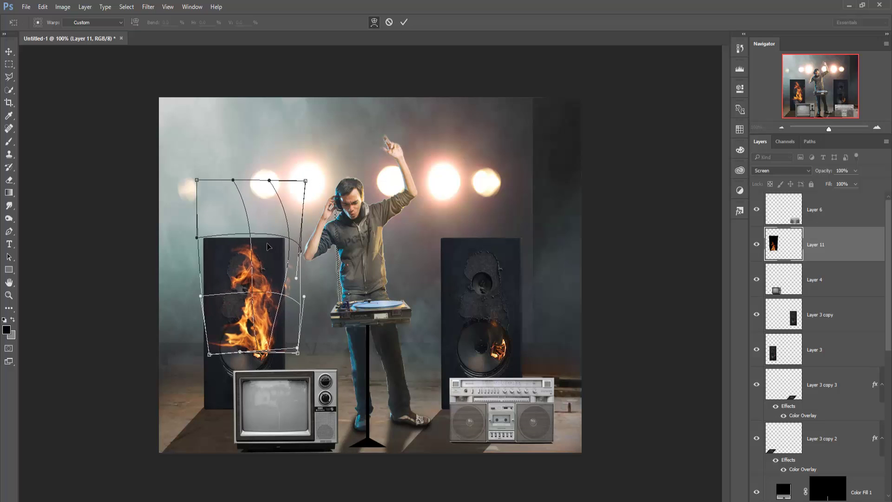
{"action": "left_click", "coordinate": [403, 24]}
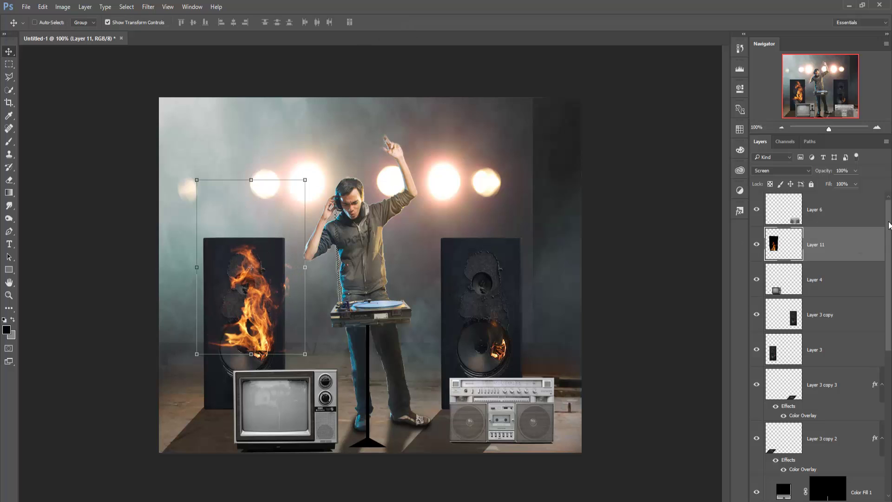
{"action": "right_click", "coordinate": [854, 248]}
{"action": "left_click", "coordinate": [790, 148]}
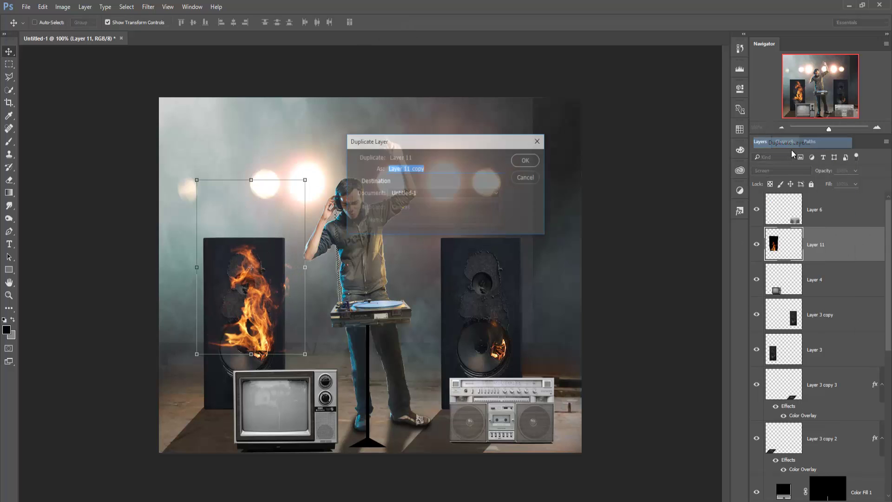
{"action": "left_click", "coordinate": [527, 159]}
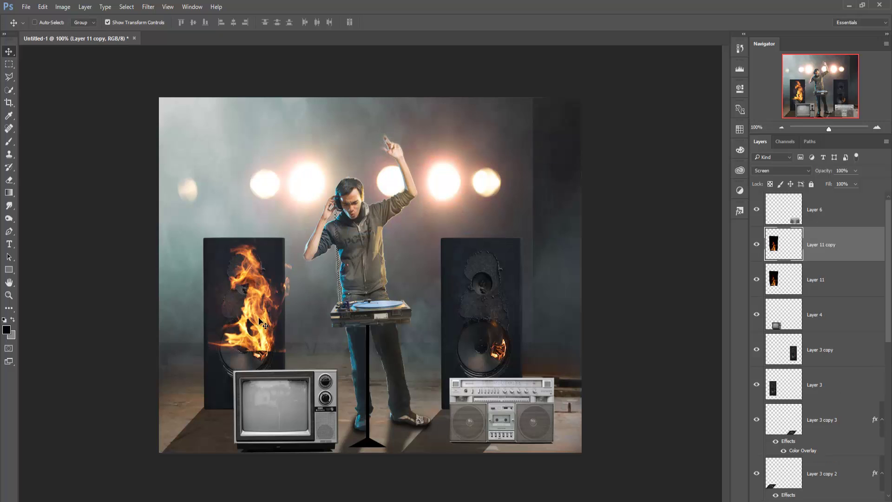
Step: Move the fire copy to the right speaker, flip it horizontally and nudge it into place
{"action": "left_click_drag", "start_coordinate": [376, 324], "coordinate": [500, 326]}
{"action": "left_click", "coordinate": [42, 7]}
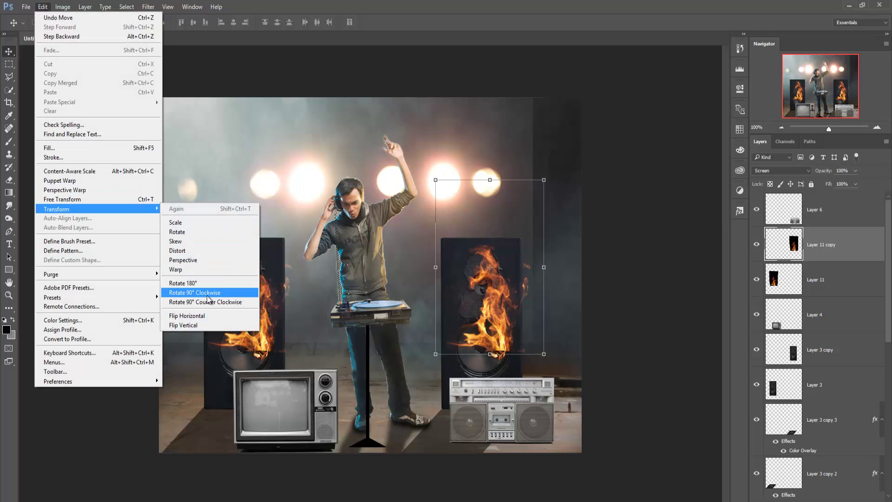
{"action": "left_click", "coordinate": [207, 315]}
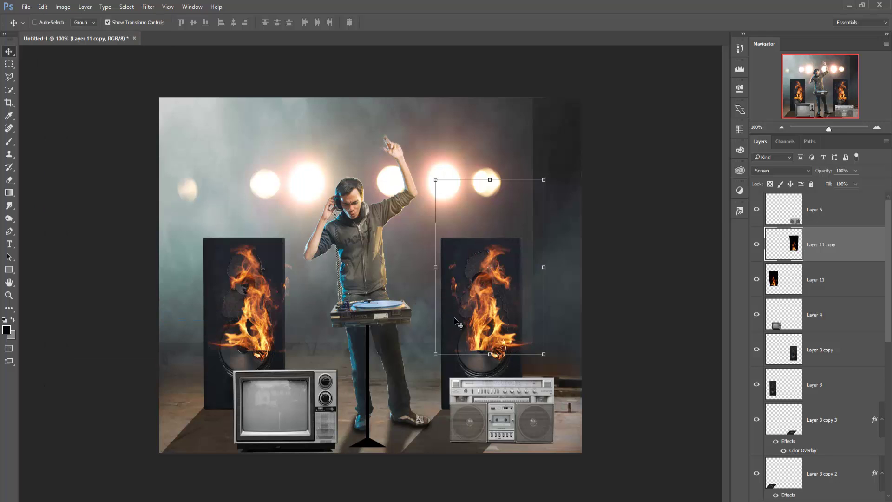
{"action": "left_click_drag", "start_coordinate": [509, 315], "coordinate": [521, 316]}
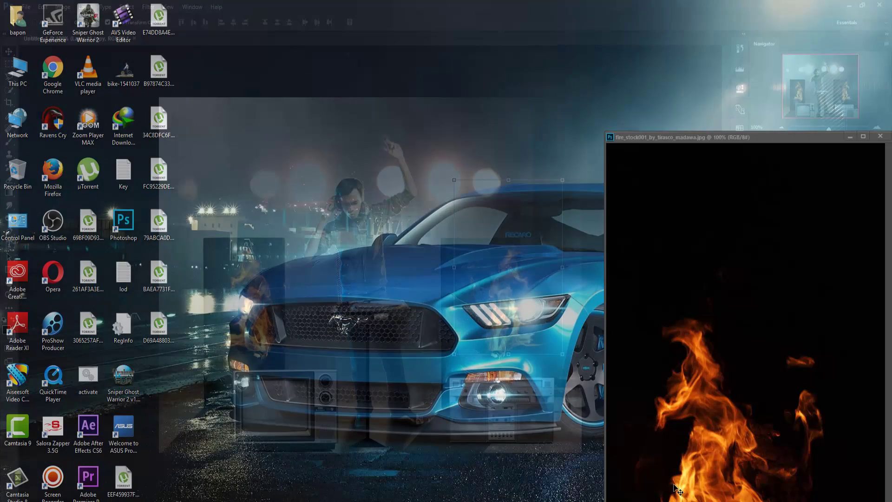
Step: Bring the fire photo into the composite, scale it to about 33% and place it over the TV
{"action": "left_click", "coordinate": [664, 488]}
{"action": "left_click_drag", "start_coordinate": [664, 340], "coordinate": [271, 333]}
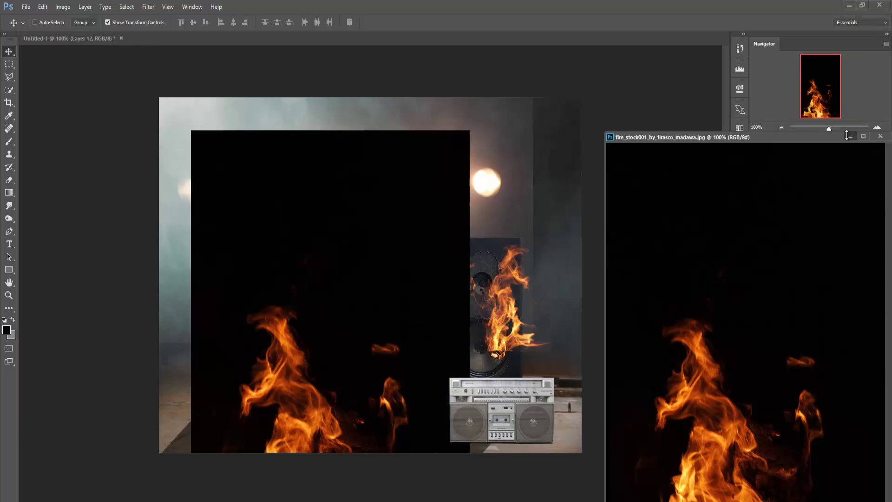
{"action": "left_click", "coordinate": [880, 136]}
{"action": "left_click_drag", "start_coordinate": [469, 130], "coordinate": [401, 309]}
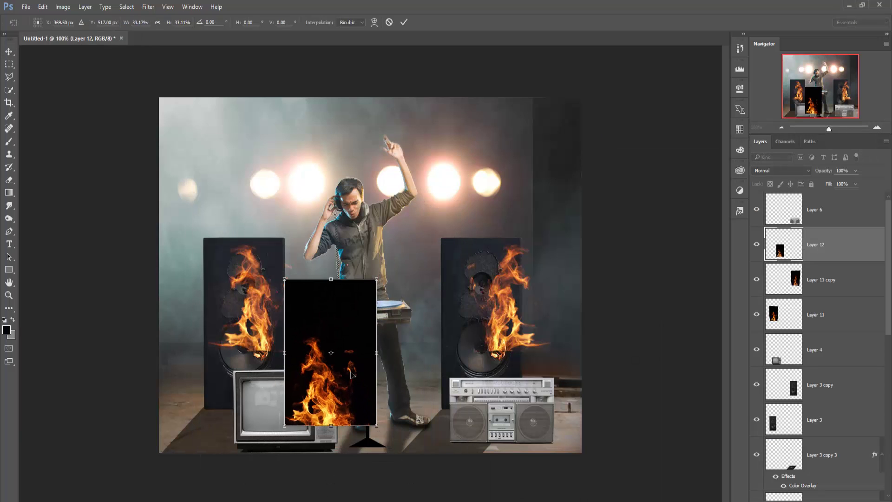
{"action": "left_click_drag", "start_coordinate": [371, 358], "coordinate": [366, 338]}
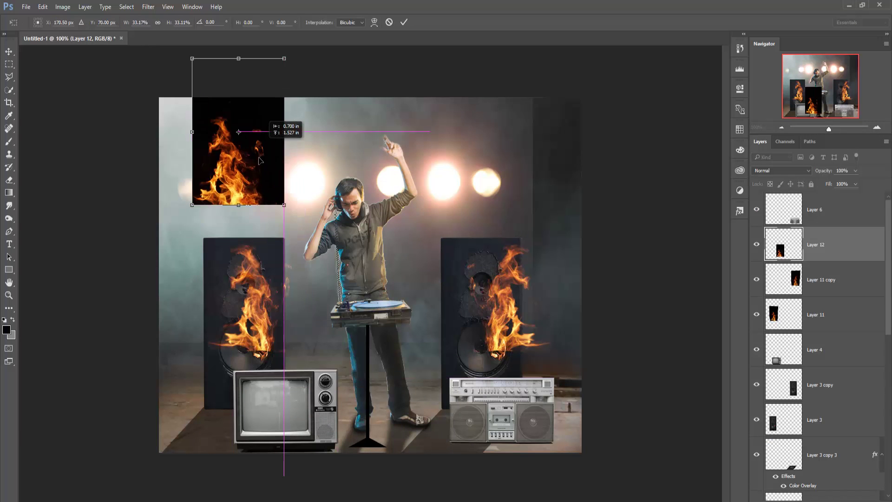
{"action": "left_click_drag", "start_coordinate": [367, 338], "coordinate": [372, 395]}
{"action": "left_click", "coordinate": [403, 22]}
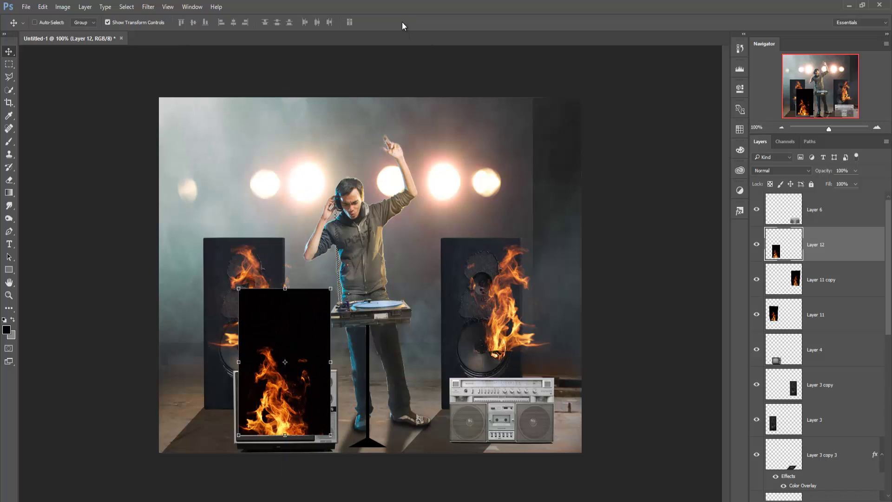
Step: Set the TV fire layer's blend mode to Screen
{"action": "left_click", "coordinate": [787, 171]}
{"action": "left_click", "coordinate": [778, 240]}
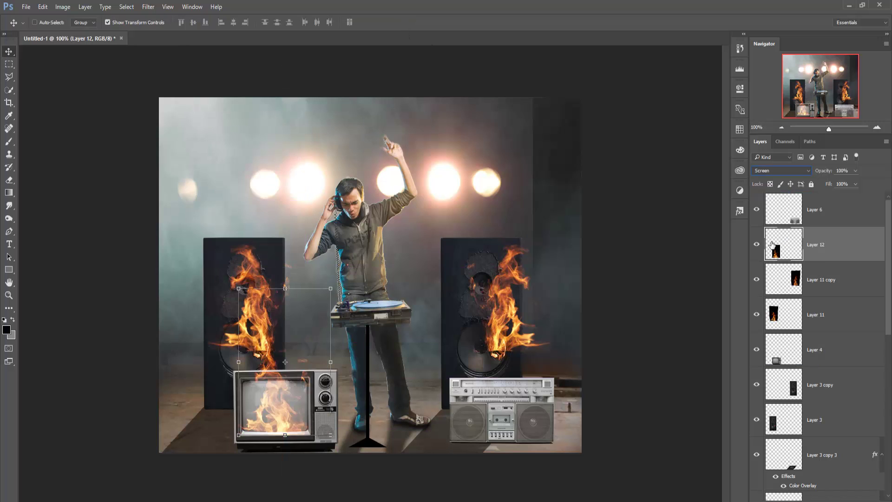
{"action": "left_click", "coordinate": [814, 218]}
Step: Duplicate boombox Layer 6, flip the copy below it, move it beneath Layer 6, and skew it
{"action": "right_click", "coordinate": [841, 212]}
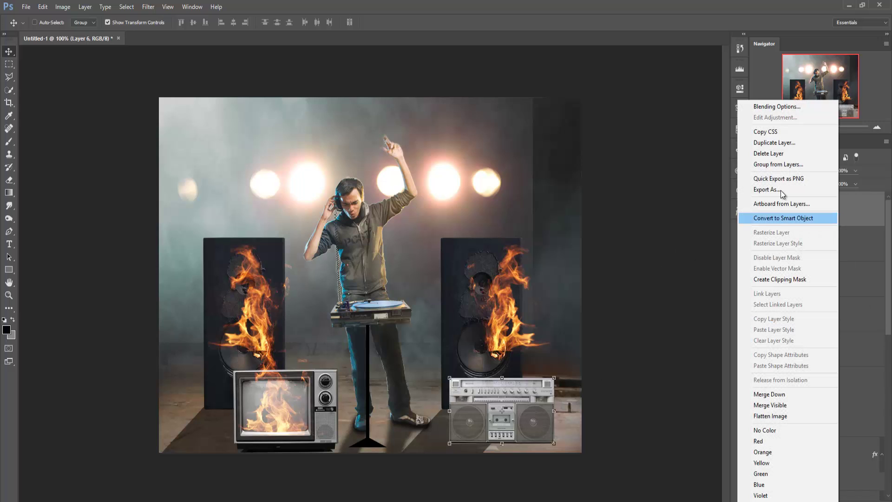
{"action": "left_click", "coordinate": [785, 148]}
{"action": "key", "text": "Return"}
{"action": "left_click_drag", "start_coordinate": [505, 400], "coordinate": [503, 495]}
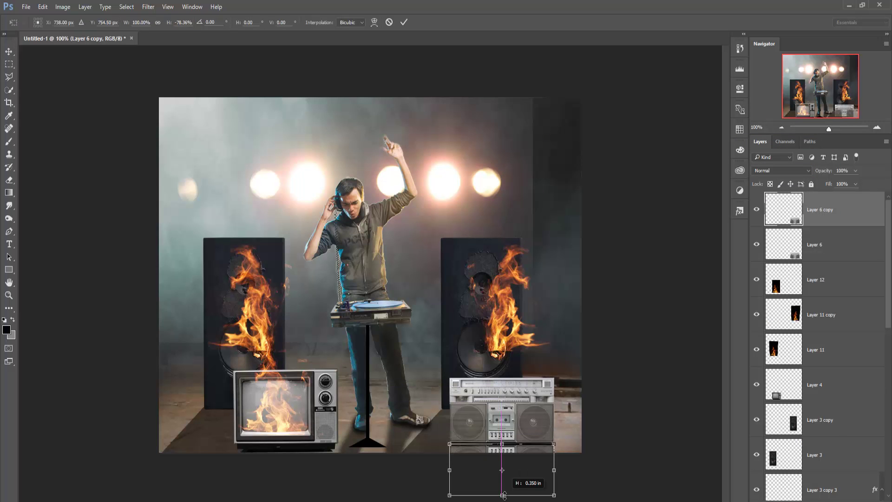
{"action": "left_click", "coordinate": [404, 23]}
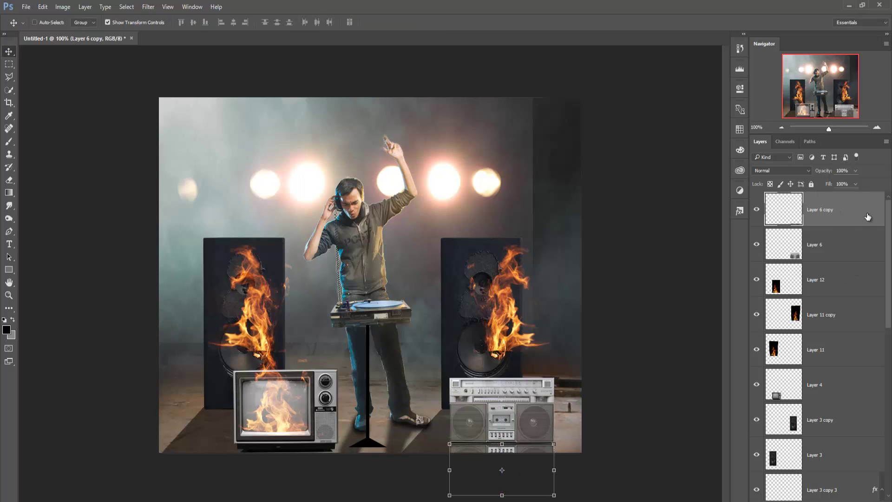
{"action": "left_click_drag", "start_coordinate": [869, 213], "coordinate": [865, 262]}
{"action": "left_click_drag", "start_coordinate": [506, 499], "coordinate": [489, 496]}
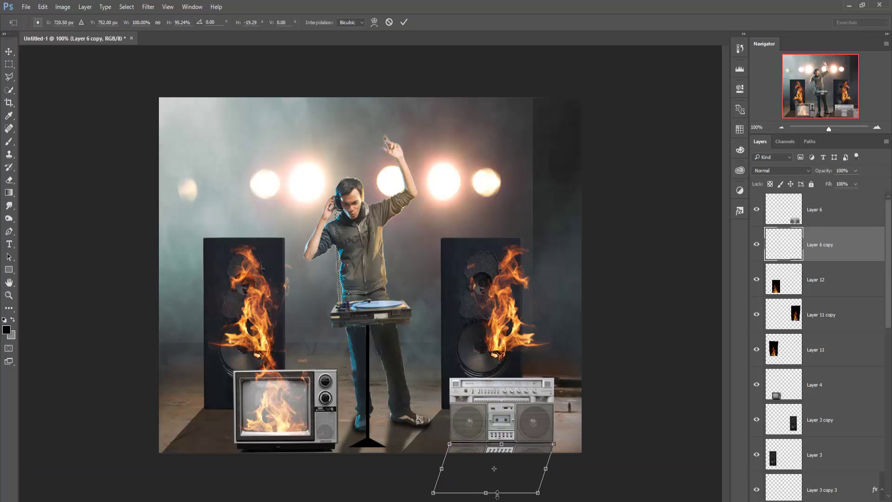
{"action": "left_click", "coordinate": [404, 23]}
Step: Give the boombox shadow copy a black Color Overlay and 57% opacity
{"action": "left_click", "coordinate": [787, 499]}
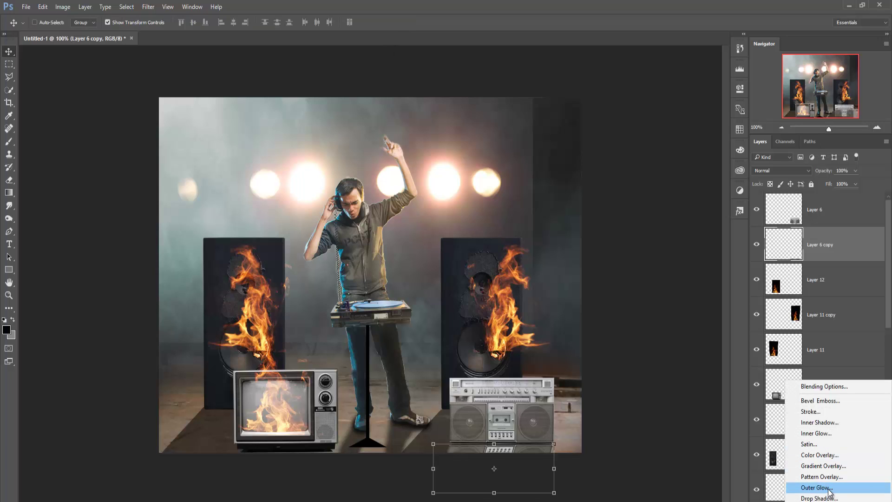
{"action": "left_click", "coordinate": [820, 455]}
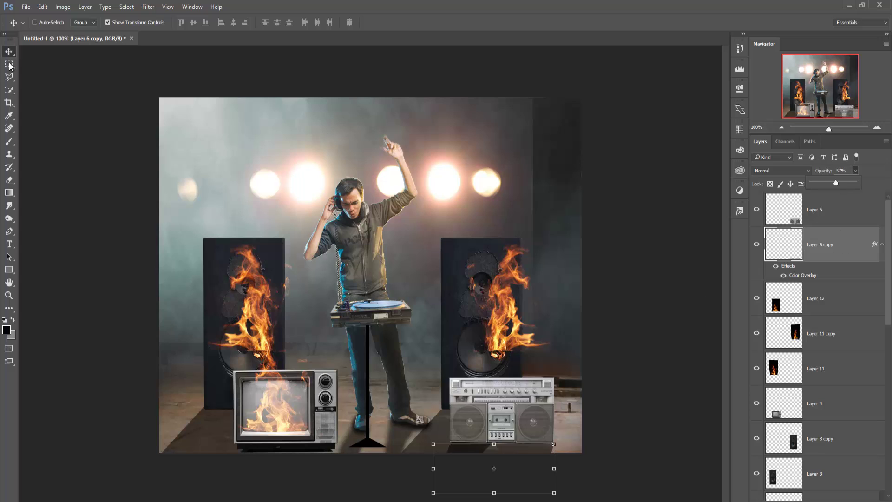
{"action": "left_click", "coordinate": [678, 338]}
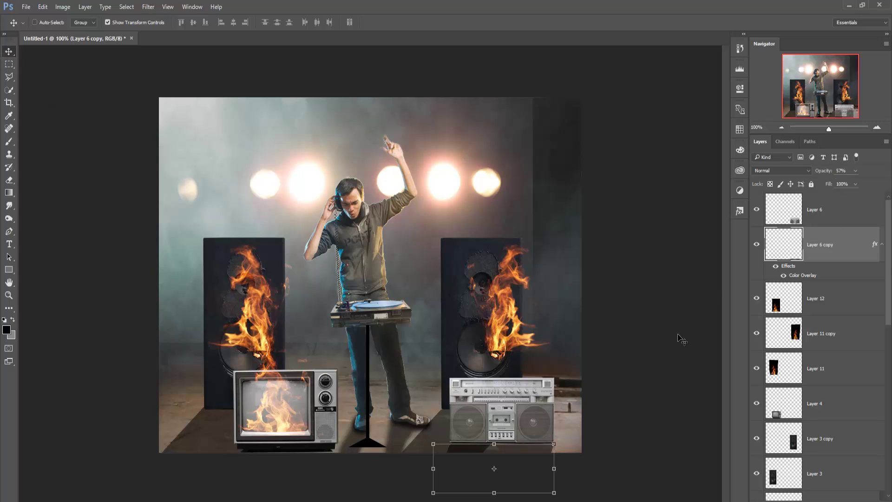
{"action": "left_click", "coordinate": [844, 218]}
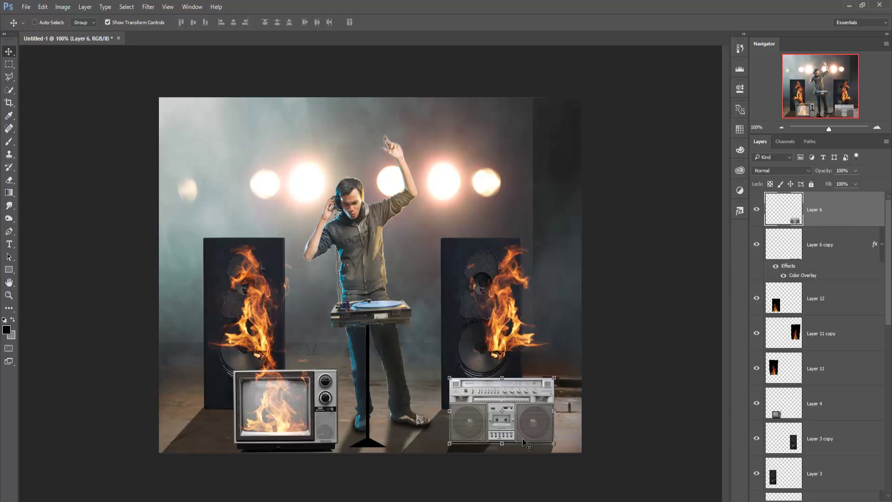
Step: Duplicate TV fire Layer 12 and move the flame copy onto the left speaker
{"action": "left_click", "coordinate": [787, 297]}
{"action": "right_click", "coordinate": [787, 296]}
{"action": "left_click", "coordinate": [829, 303]}
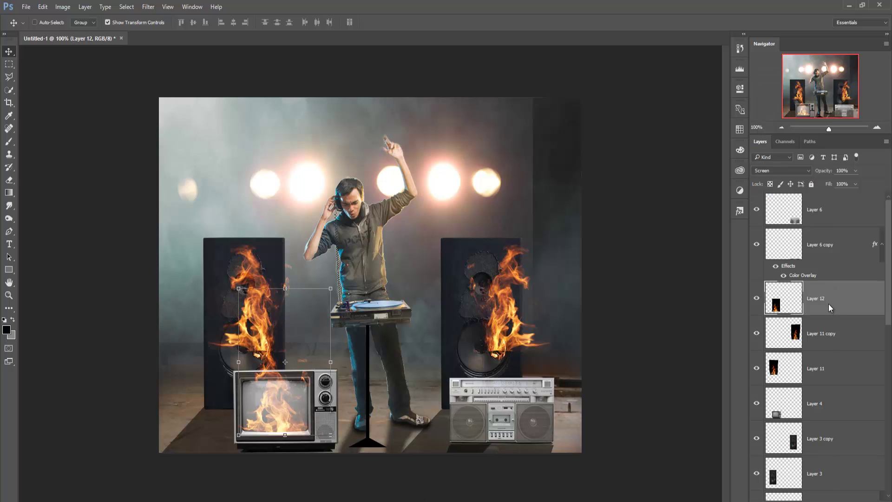
{"action": "right_click", "coordinate": [829, 304]}
{"action": "left_click", "coordinate": [728, 142]}
{"action": "left_click", "coordinate": [528, 158]}
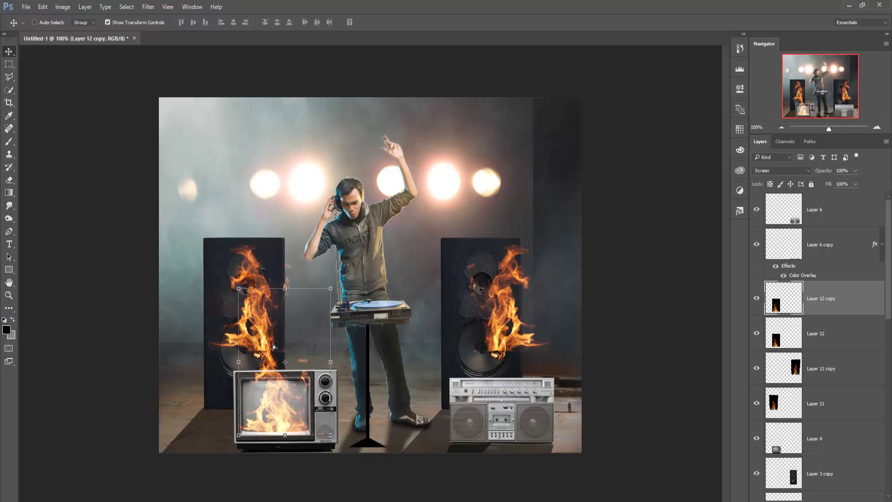
{"action": "mouse_move", "coordinate": [282, 381]}
{"action": "left_mouse_down"}
{"action": "mouse_move", "coordinate": [246, 194]}
{"action": "mouse_move", "coordinate": [240, 229]}
{"action": "mouse_move", "coordinate": [237, 222]}
{"action": "left_mouse_up"}
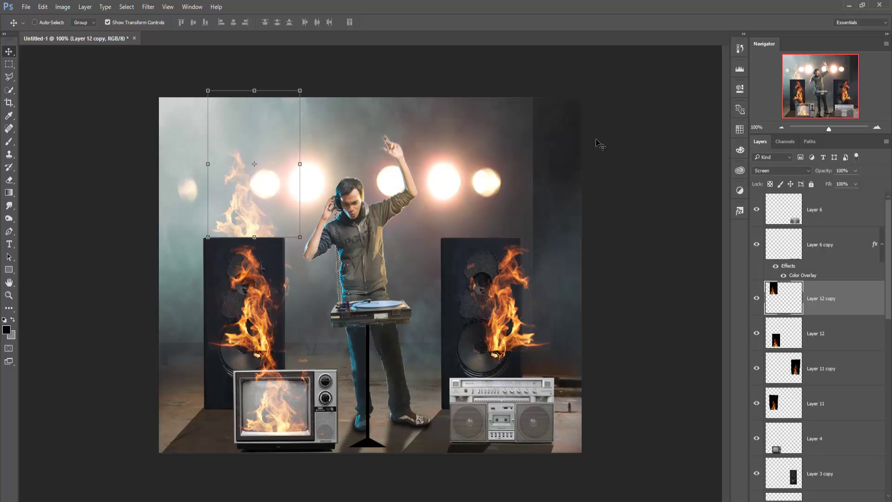
Step: Duplicate the flame copy and move the new flame onto the right speaker
{"action": "right_click", "coordinate": [838, 313]}
{"action": "left_click", "coordinate": [744, 161]}
{"action": "key", "text": "Escape"}
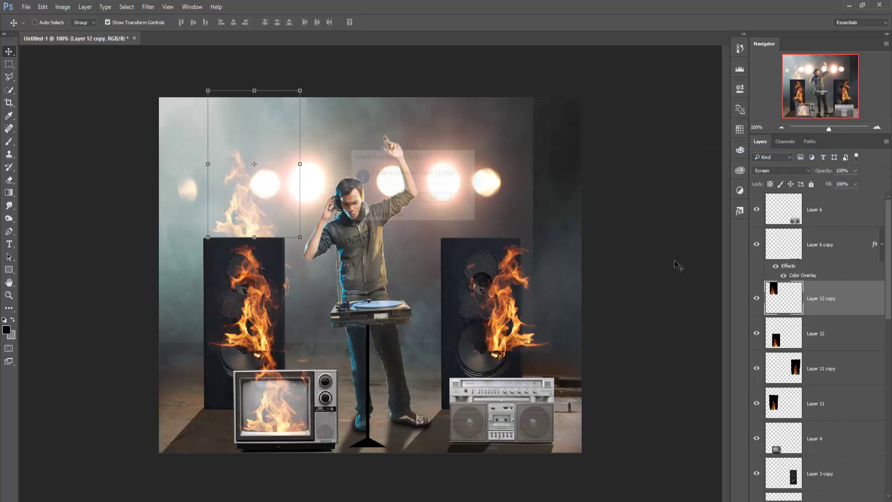
{"action": "right_click", "coordinate": [823, 298]}
{"action": "left_click", "coordinate": [744, 150]}
{"action": "left_click", "coordinate": [528, 160]}
{"action": "mouse_move", "coordinate": [277, 221]}
{"action": "left_mouse_down"}
{"action": "mouse_move", "coordinate": [453, 228]}
{"action": "mouse_move", "coordinate": [494, 247]}
{"action": "left_mouse_up"}
Step: Stretch the right-speaker flame slightly taller and apply the transformation
{"action": "key", "text": "ctrl+t"}
{"action": "left_click", "coordinate": [404, 23]}
{"action": "key", "text": "ctrl+t"}
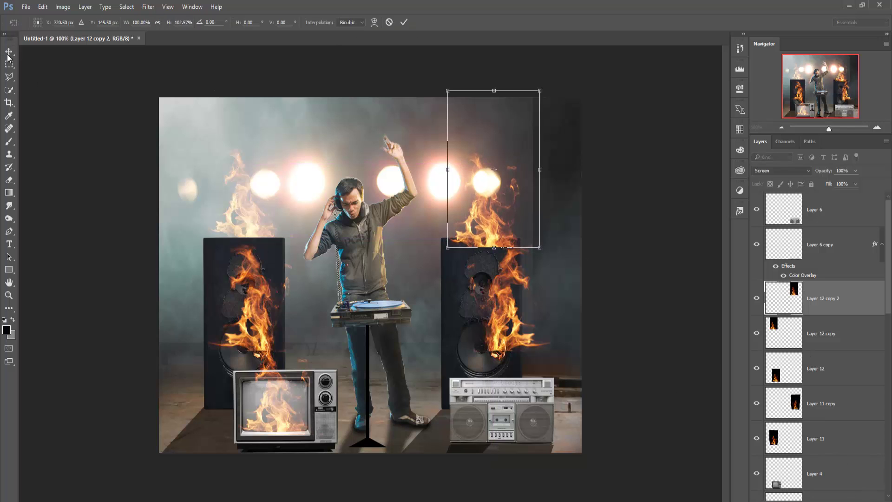
{"action": "left_click", "coordinate": [8, 55]}
{"action": "key", "text": "Return"}
Step: Mask out the right-speaker flame's base along the speaker top with a large brush
{"action": "left_click", "coordinate": [833, 498]}
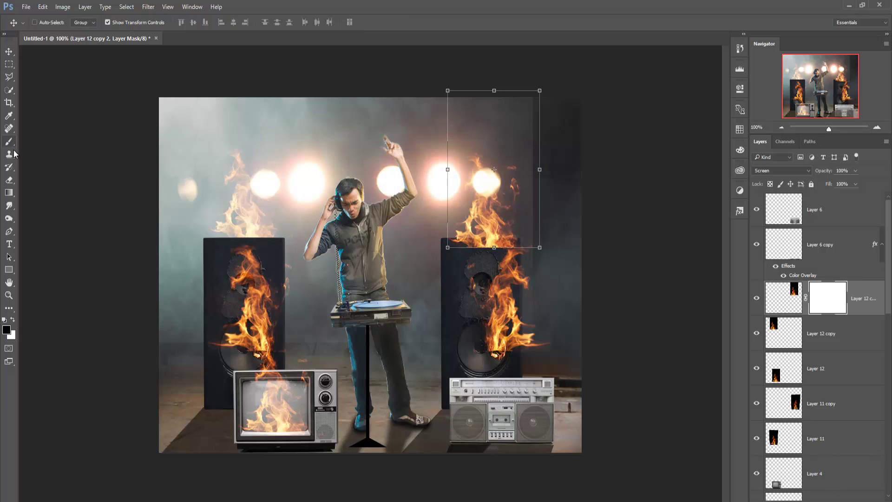
{"action": "key", "text": "b"}
{"action": "key", "text": "bracketright"}
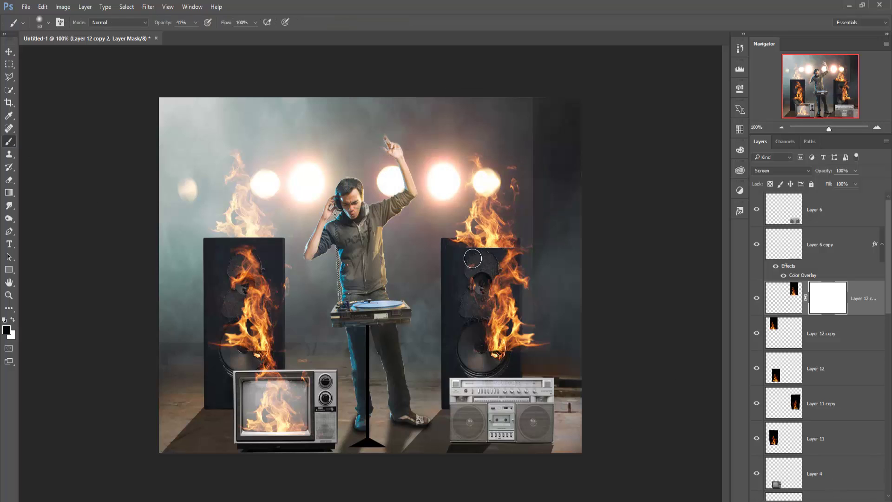
{"action": "mouse_move", "coordinate": [487, 244]}
{"action": "left_mouse_down"}
{"action": "mouse_move", "coordinate": [470, 251]}
{"action": "mouse_move", "coordinate": [483, 249]}
{"action": "left_mouse_up"}
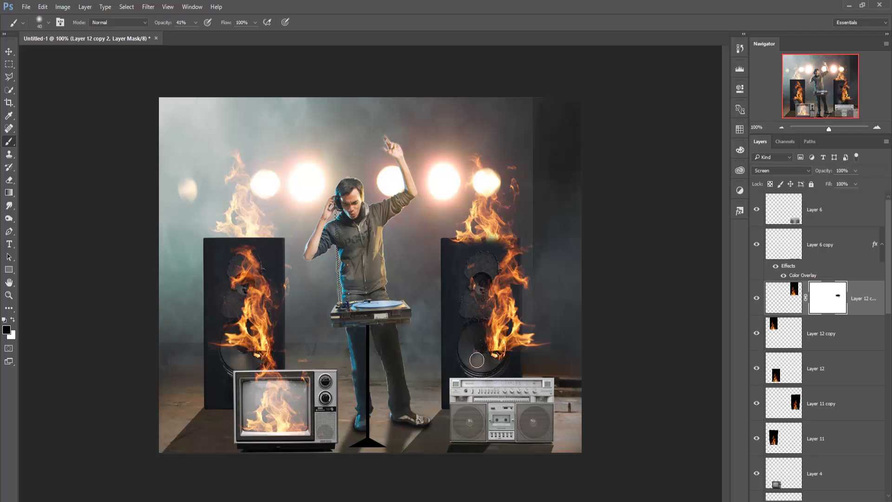
Step: Duplicate the TV flame layer once more
{"action": "left_click", "coordinate": [9, 51]}
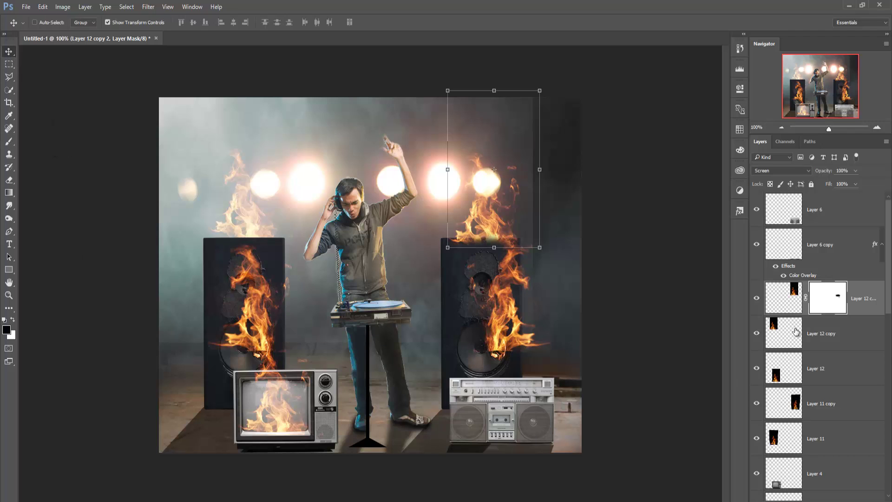
{"action": "left_click", "coordinate": [795, 331]}
{"action": "left_click", "coordinate": [790, 367]}
{"action": "right_click", "coordinate": [788, 360]}
{"action": "right_click", "coordinate": [829, 372]}
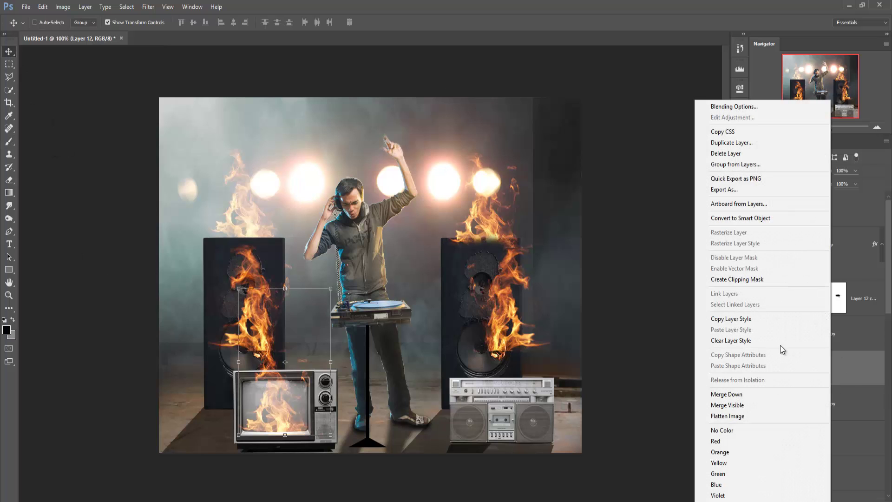
{"action": "left_click", "coordinate": [732, 143]}
{"action": "left_click", "coordinate": [530, 161]}
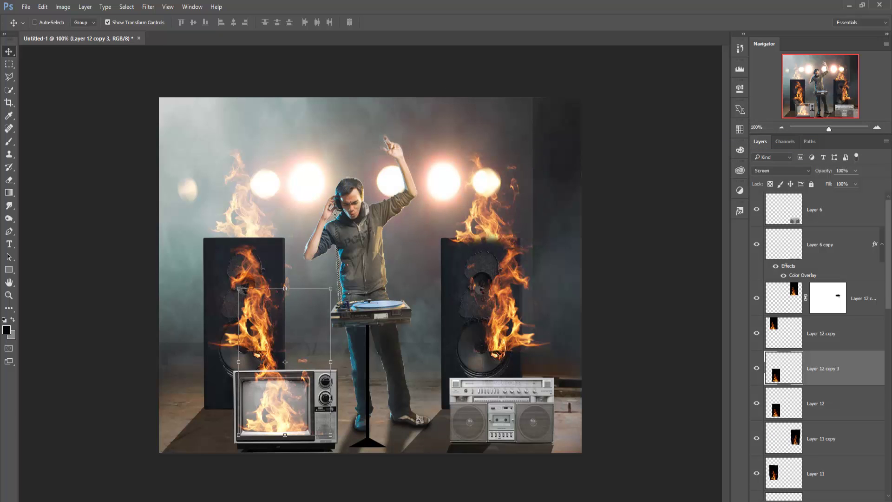
{"action": "left_click_drag", "start_coordinate": [891, 286], "coordinate": [890, 437]}
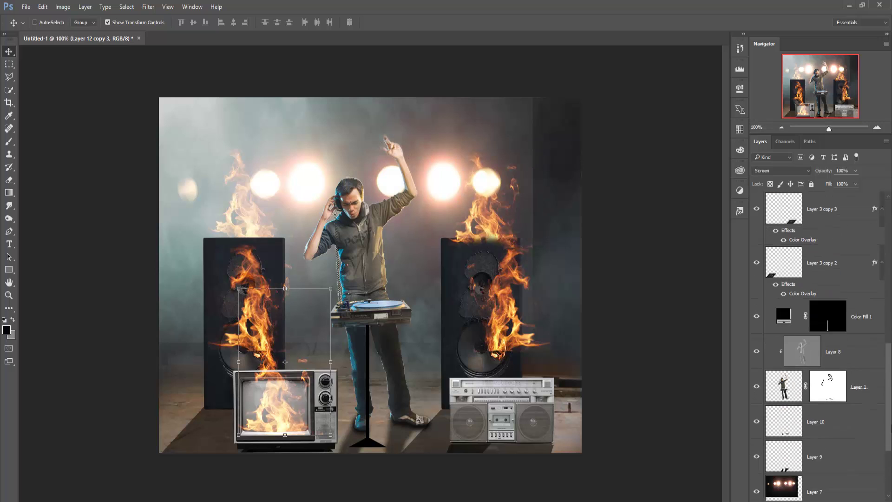
Step: Merge the DJ's Layer 1 and Layer 8 into a single layer
{"action": "left_click", "coordinate": [857, 350]}
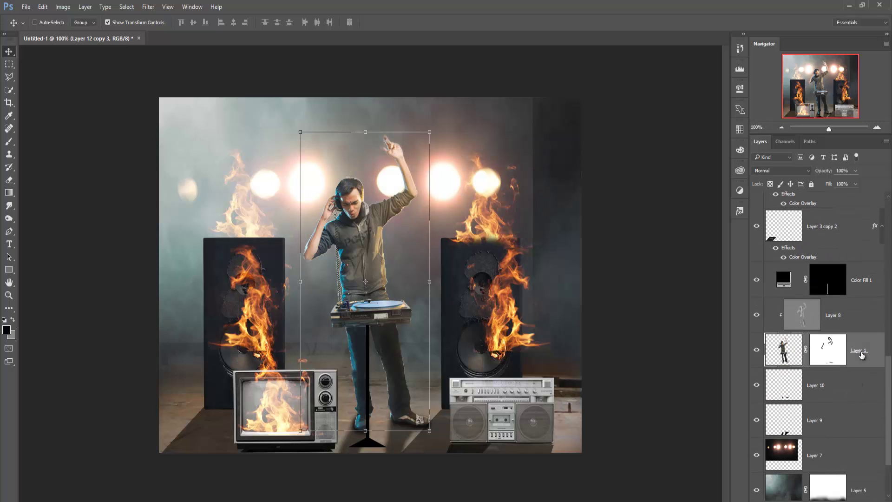
{"action": "left_click", "coordinate": [856, 318], "text": "shift"}
{"action": "right_click", "coordinate": [856, 319]}
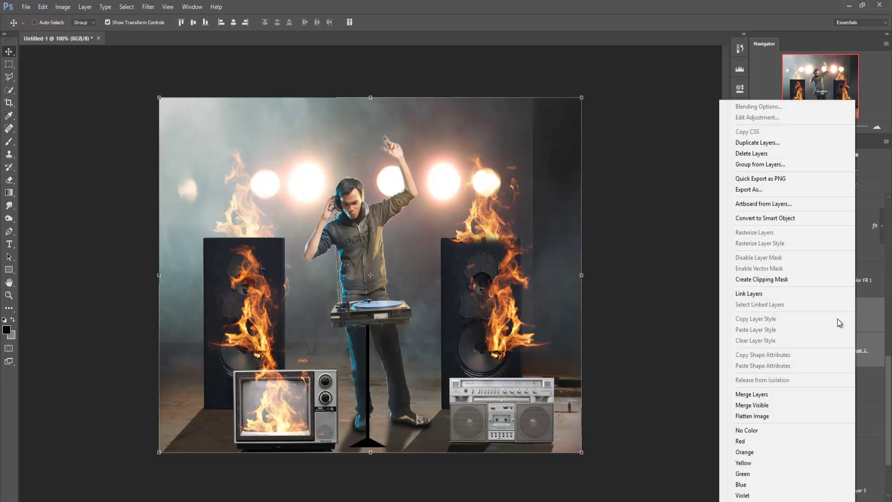
{"action": "left_click", "coordinate": [789, 394]}
Step: Run Nik Collection Viveza 2 on the DJ with increased Structure and apply it
{"action": "left_click", "coordinate": [148, 7]}
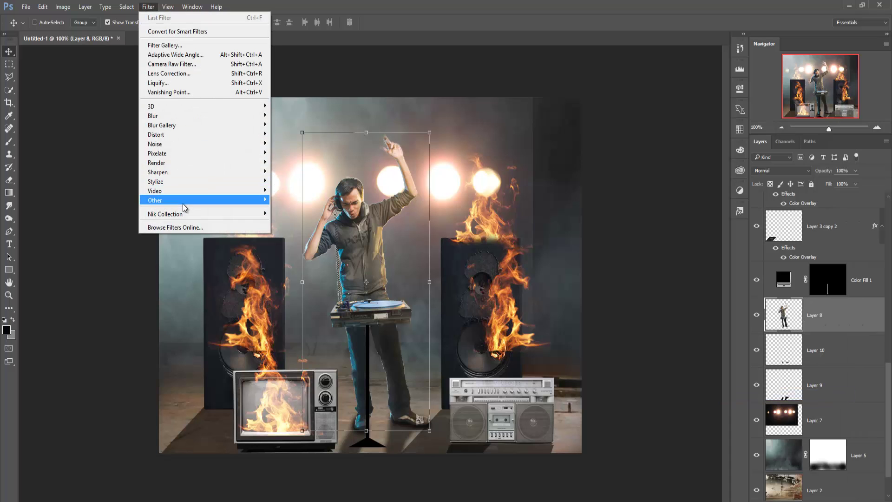
{"action": "mouse_move", "coordinate": [165, 214]}
{"action": "left_click", "coordinate": [310, 282]}
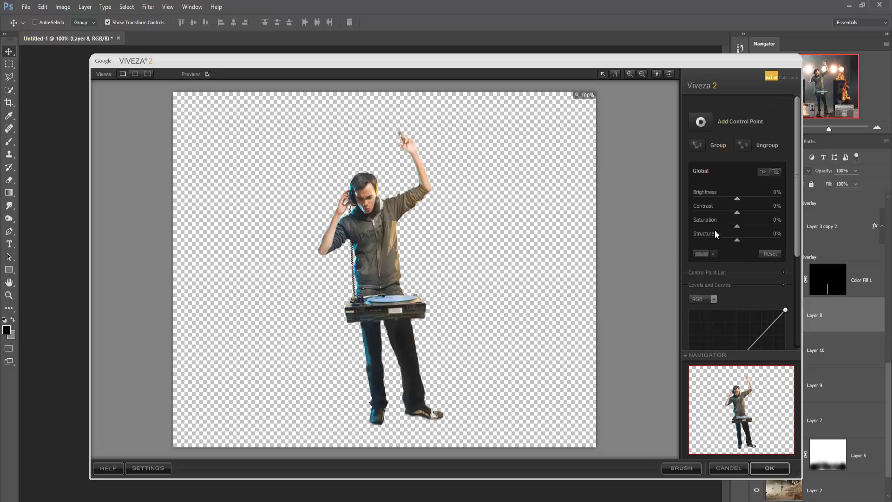
{"action": "left_click_drag", "start_coordinate": [737, 240], "coordinate": [753, 242]}
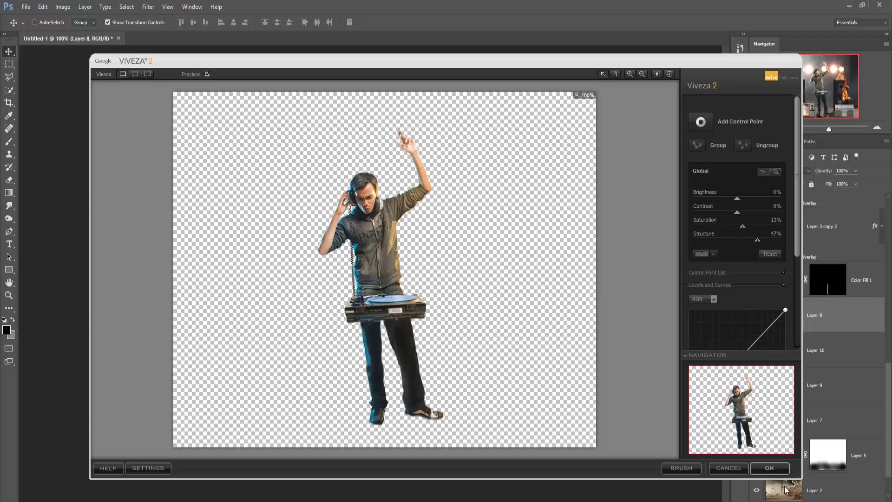
{"action": "left_click", "coordinate": [769, 468]}
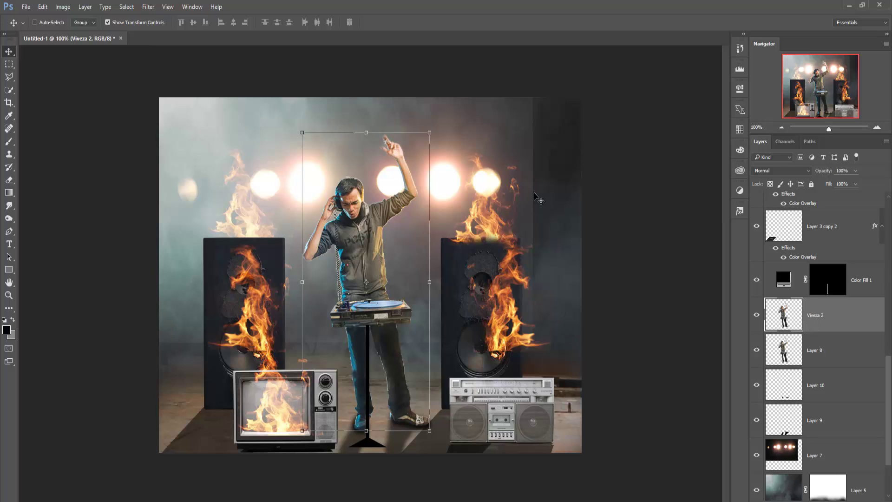
Step: Select the Layer 3 copy 2 shadow and toggle the fog layer off and on to compare
{"action": "left_click", "coordinate": [826, 243]}
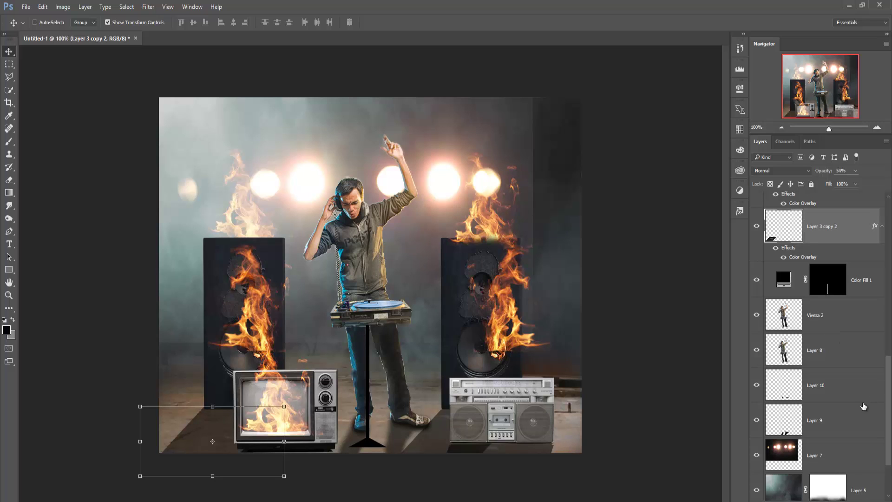
{"action": "left_click", "coordinate": [756, 491]}
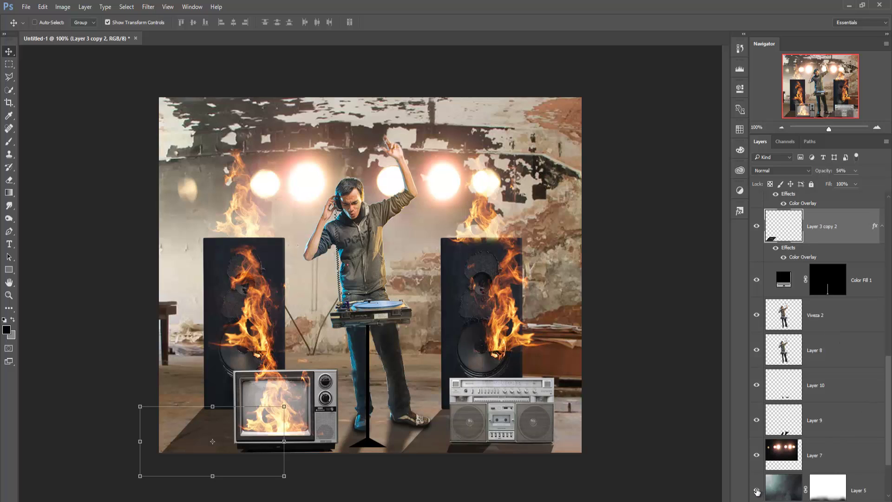
{"action": "left_click", "coordinate": [756, 491]}
{"action": "left_click", "coordinate": [757, 490]}
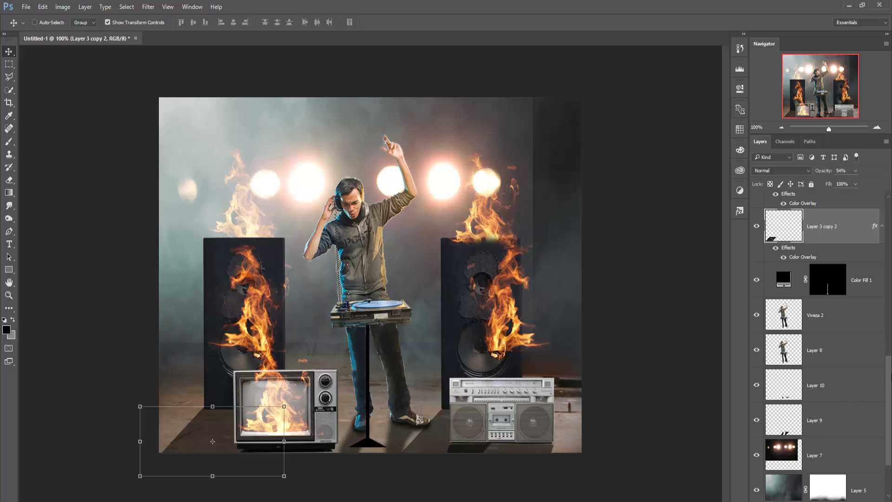
{"action": "scroll", "coordinate": [889, 426], "scroll_direction": "down", "scroll_amount": 3}
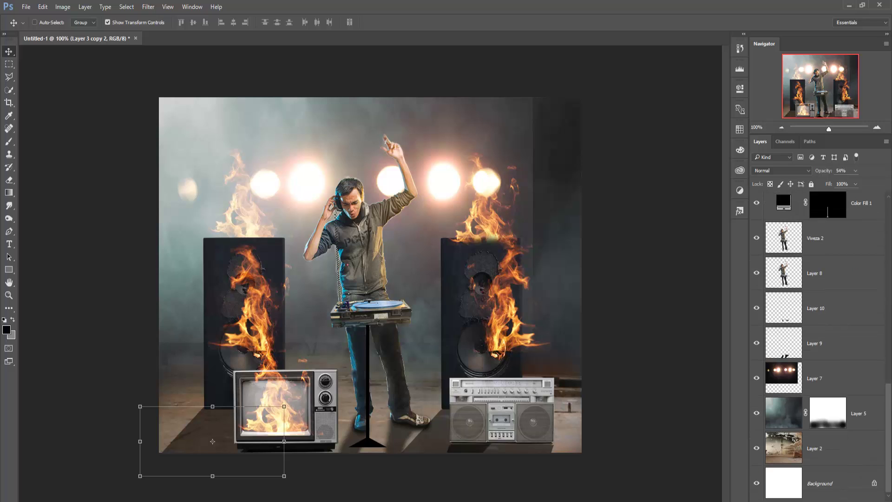
Step: Duplicate fog Layer 5, bring the copy to the top of the stack, and move it down
{"action": "left_click", "coordinate": [866, 423]}
{"action": "right_click", "coordinate": [866, 420]}
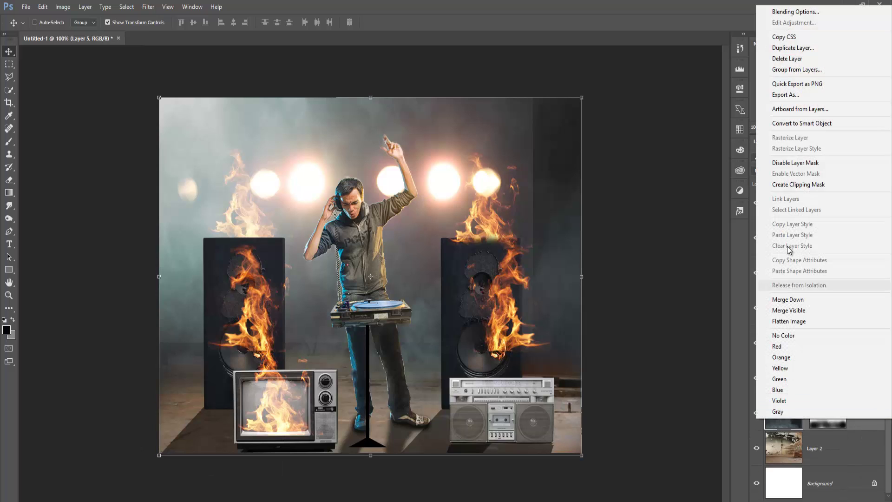
{"action": "left_click", "coordinate": [788, 48]}
{"action": "left_click", "coordinate": [518, 162]}
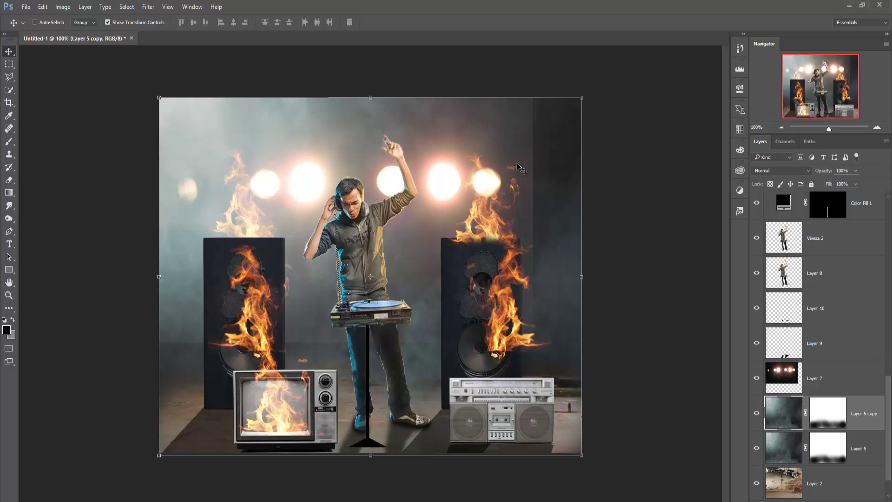
{"action": "key", "text": "ctrl+shift+bracketright"}
{"action": "left_click_drag", "start_coordinate": [432, 267], "coordinate": [431, 319]}
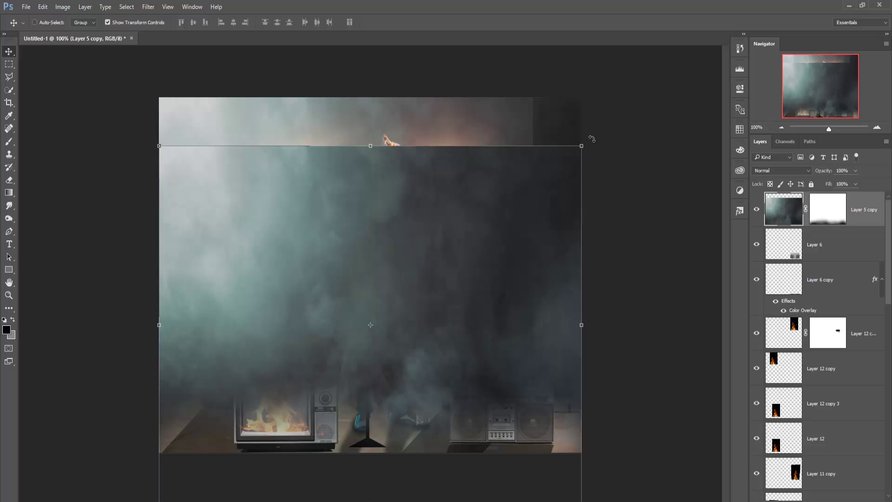
Step: Rotate the fog copy about 180° and settle it low across the floor, TV and boombox
{"action": "left_click_drag", "start_coordinate": [592, 139], "coordinate": [228, 464]}
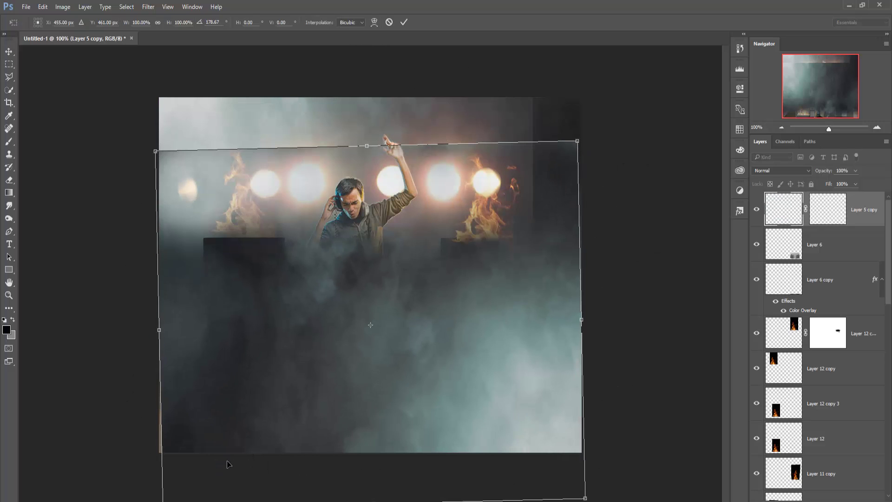
{"action": "left_click_drag", "start_coordinate": [440, 347], "coordinate": [416, 476]}
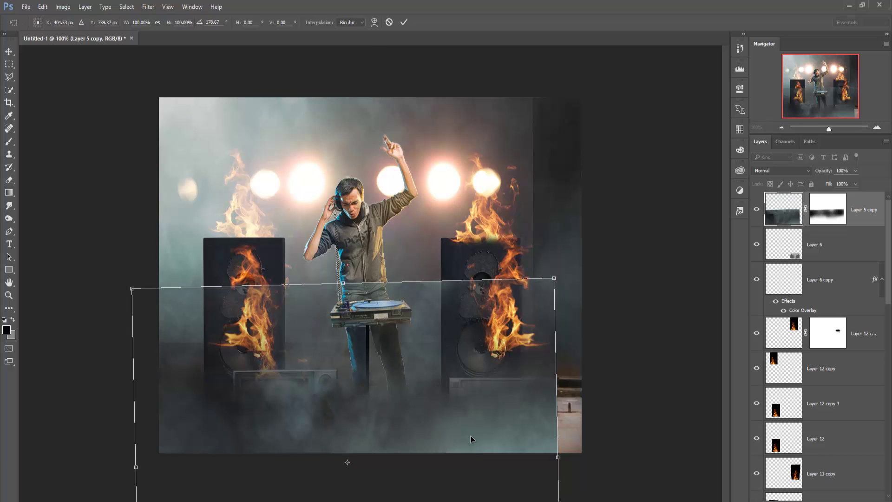
{"action": "left_click_drag", "start_coordinate": [471, 439], "coordinate": [464, 460]}
{"action": "left_click_drag", "start_coordinate": [600, 324], "coordinate": [600, 328]}
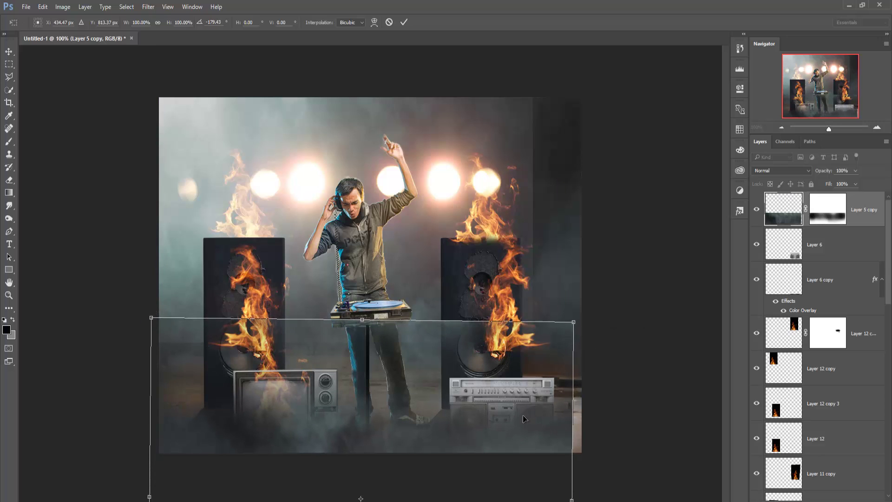
{"action": "mouse_move", "coordinate": [525, 417]}
{"action": "left_mouse_down"}
{"action": "mouse_move", "coordinate": [541, 420]}
{"action": "mouse_move", "coordinate": [534, 420]}
{"action": "left_mouse_up"}
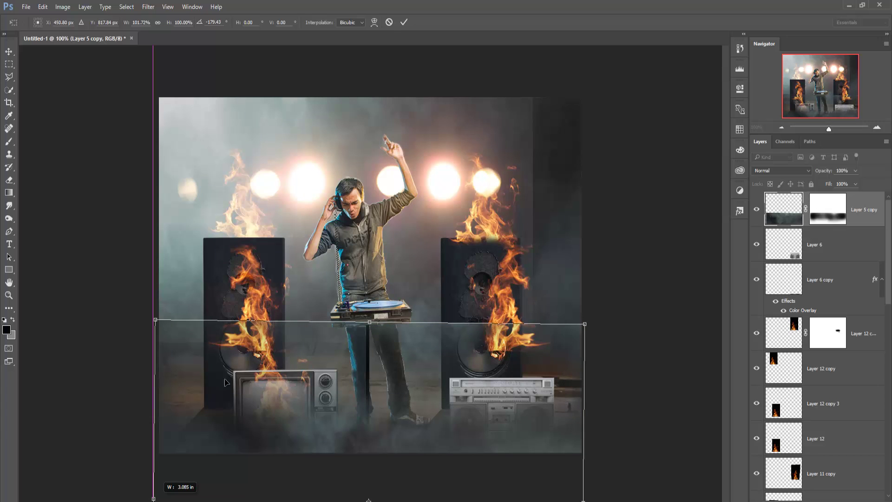
{"action": "left_click", "coordinate": [402, 23]}
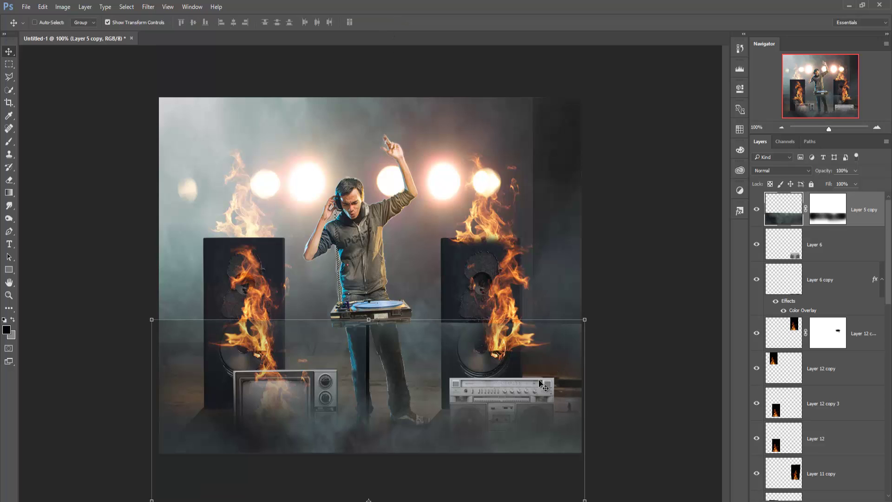
{"action": "left_click_drag", "start_coordinate": [507, 430], "coordinate": [507, 444]}
Step: Paint black on Layer 5 copy's mask with an enlarged brush to hide the smoke's top edge
{"action": "left_click", "coordinate": [829, 220]}
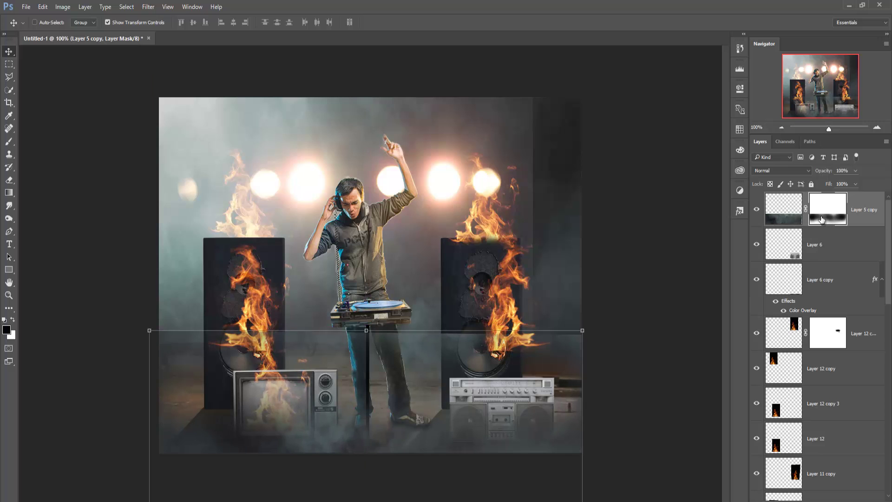
{"action": "left_click", "coordinate": [9, 141]}
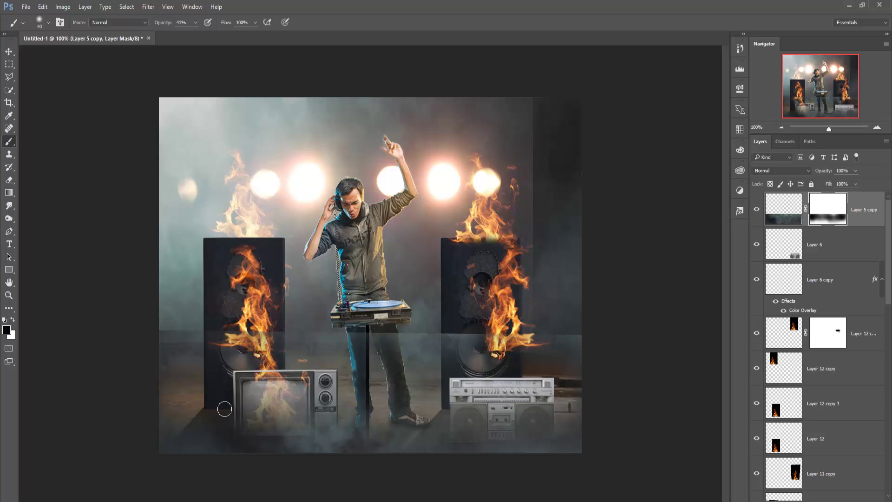
{"action": "key", "text": "bracketright"}
{"action": "key", "text": "bracketright"}
{"action": "key", "text": "bracketright"}
{"action": "key", "text": "bracketright"}
{"action": "key", "text": "bracketright"}
{"action": "key", "text": "bracketright"}
{"action": "mouse_move", "coordinate": [200, 345]}
{"action": "left_mouse_down"}
{"action": "mouse_move", "coordinate": [279, 339]}
{"action": "mouse_move", "coordinate": [198, 328]}
{"action": "mouse_move", "coordinate": [577, 339]}
{"action": "mouse_move", "coordinate": [553, 325]}
{"action": "mouse_move", "coordinate": [582, 335]}
{"action": "mouse_move", "coordinate": [530, 330]}
{"action": "mouse_move", "coordinate": [552, 334]}
{"action": "left_mouse_up"}
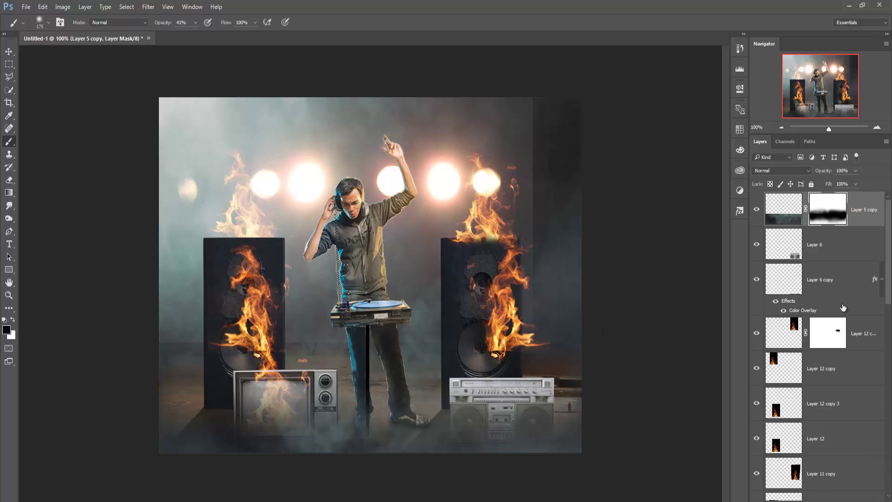
{"action": "scroll", "coordinate": [818, 325], "scroll_direction": "down", "scroll_amount": 5}
{"action": "scroll", "coordinate": [817, 325], "scroll_direction": "down", "scroll_amount": 5}
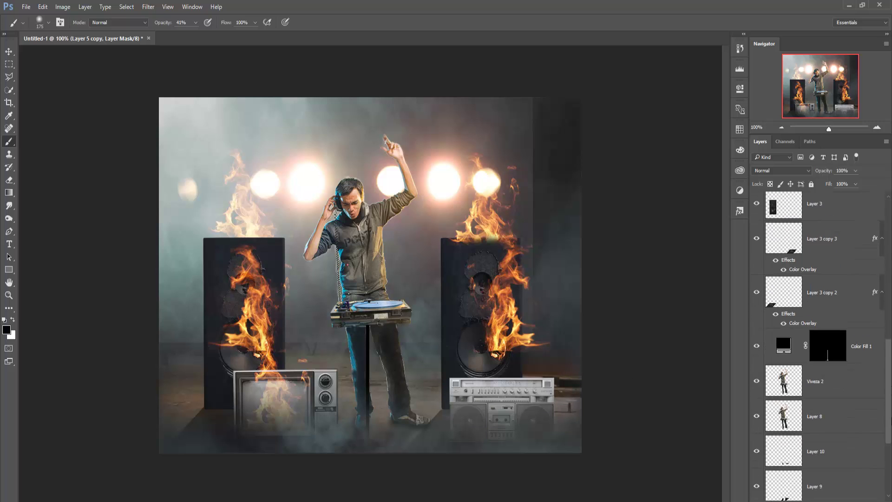
{"action": "scroll", "coordinate": [790, 279], "scroll_direction": "down", "scroll_amount": 5}
Step: Add a mask to Layer 7 and brush away the lights along its right edge, top and middle
{"action": "scroll", "coordinate": [814, 444], "scroll_direction": "down", "scroll_amount": 5}
{"action": "left_click", "coordinate": [794, 374]}
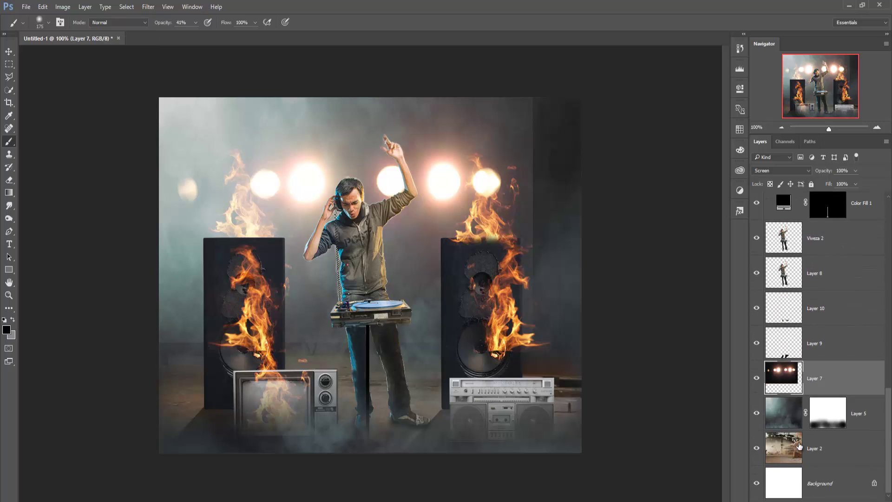
{"action": "left_click", "coordinate": [786, 500]}
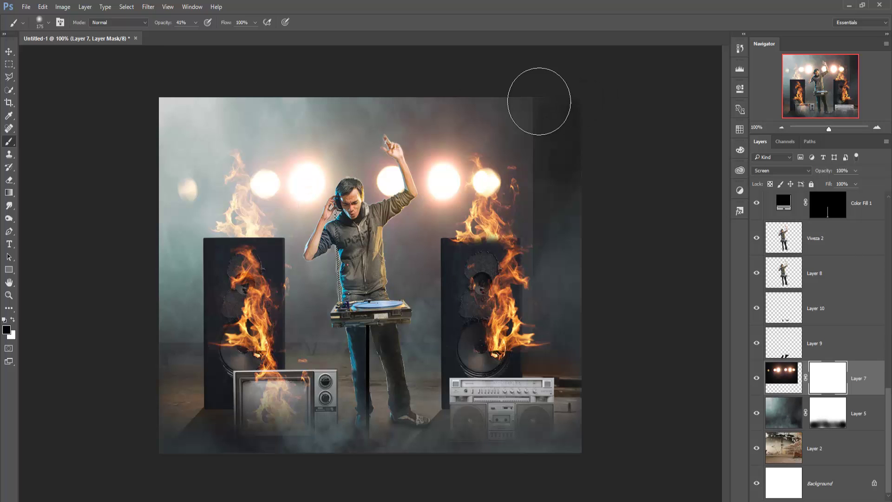
{"action": "mouse_move", "coordinate": [518, 102]}
{"action": "left_mouse_down"}
{"action": "mouse_move", "coordinate": [553, 227]}
{"action": "mouse_move", "coordinate": [544, 243]}
{"action": "mouse_move", "coordinate": [545, 216]}
{"action": "mouse_move", "coordinate": [448, 312]}
{"action": "mouse_move", "coordinate": [397, 269]}
{"action": "mouse_move", "coordinate": [464, 272]}
{"action": "mouse_move", "coordinate": [428, 278]}
{"action": "mouse_move", "coordinate": [502, 266]}
{"action": "mouse_move", "coordinate": [543, 279]}
{"action": "left_mouse_up"}
{"action": "left_click_drag", "start_coordinate": [493, 89], "coordinate": [532, 113]}
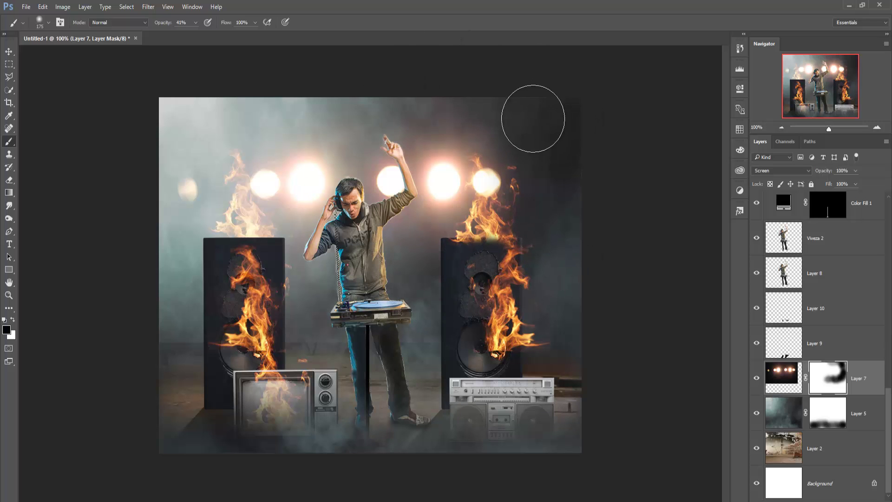
{"action": "mouse_move", "coordinate": [399, 84]}
{"action": "left_mouse_down"}
{"action": "mouse_move", "coordinate": [438, 90]}
{"action": "mouse_move", "coordinate": [285, 96]}
{"action": "left_mouse_up"}
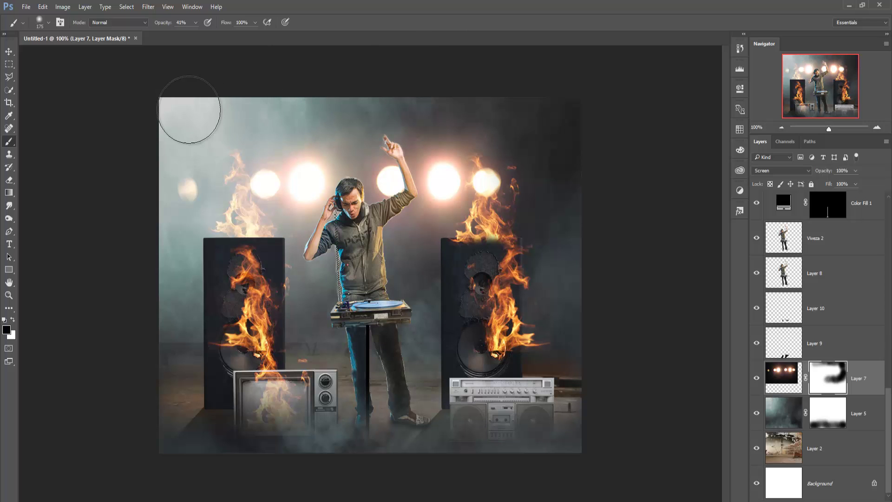
{"action": "mouse_move", "coordinate": [179, 279]}
{"action": "left_mouse_down"}
{"action": "mouse_move", "coordinate": [552, 279]}
{"action": "mouse_move", "coordinate": [369, 284]}
{"action": "mouse_move", "coordinate": [343, 274]}
{"action": "mouse_move", "coordinate": [441, 284]}
{"action": "left_mouse_up"}
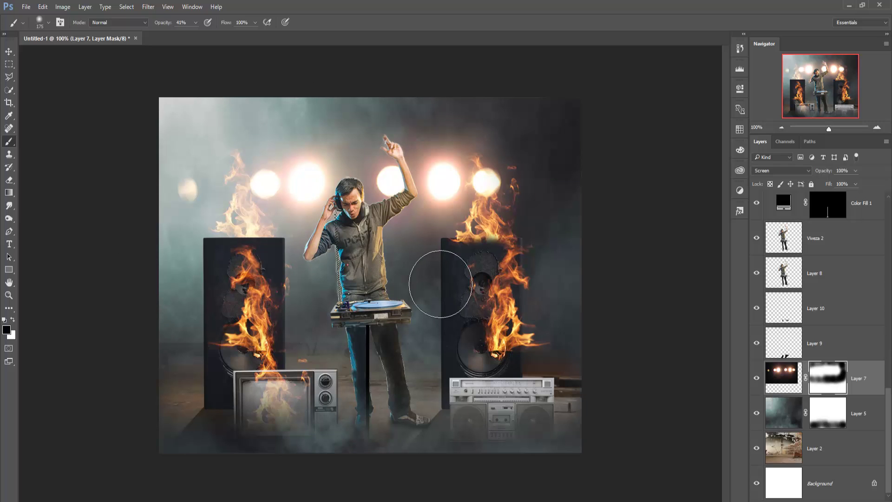
Step: Check the Layer 5 copy smoke layer, then reselect stage-lights Layer 7
{"action": "left_click", "coordinate": [9, 52]}
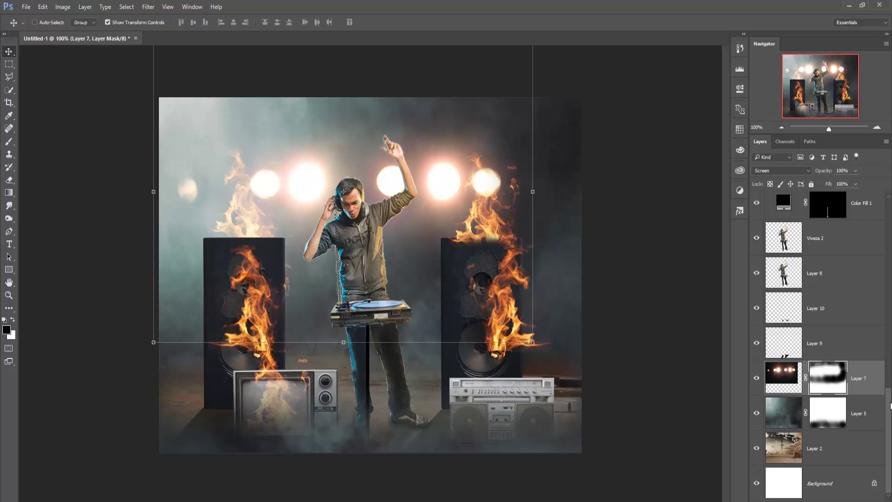
{"action": "scroll", "coordinate": [890, 406], "scroll_direction": "up", "scroll_amount": 5}
{"action": "scroll", "coordinate": [891, 406], "scroll_direction": "up", "scroll_amount": 5}
{"action": "scroll", "coordinate": [891, 405], "scroll_direction": "up", "scroll_amount": 5}
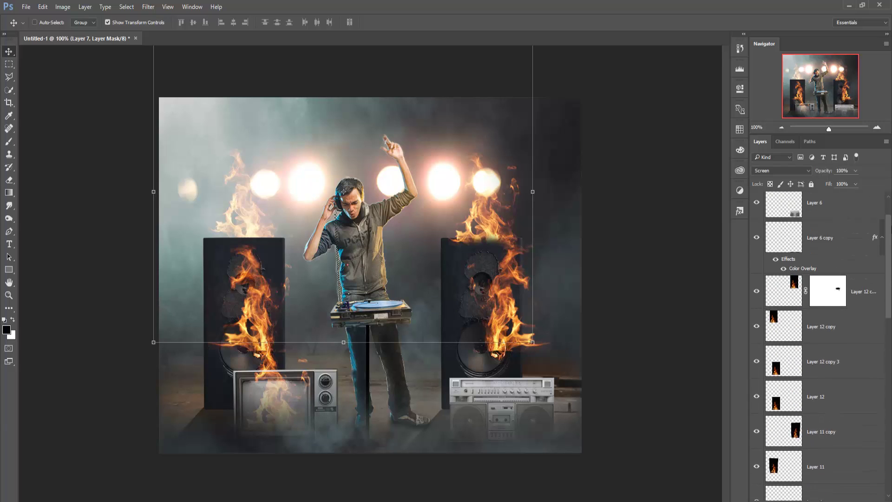
{"action": "scroll", "coordinate": [891, 406], "scroll_direction": "up", "scroll_amount": 2}
{"action": "left_click", "coordinate": [885, 209]}
{"action": "scroll", "coordinate": [885, 325], "scroll_direction": "down", "scroll_amount": 5}
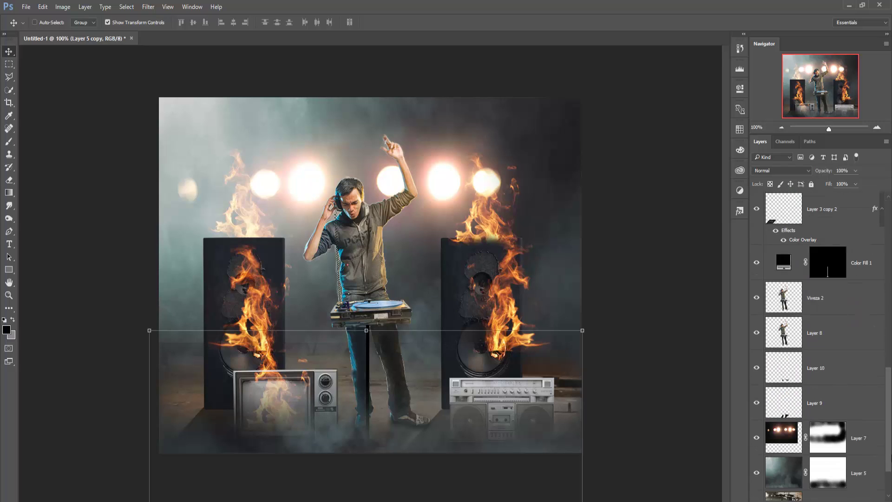
{"action": "scroll", "coordinate": [885, 325], "scroll_direction": "down", "scroll_amount": 5}
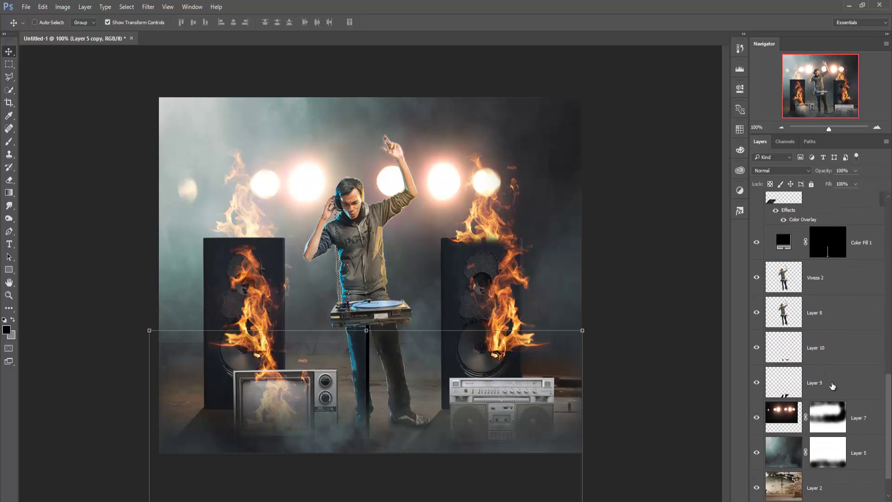
{"action": "left_click", "coordinate": [858, 411]}
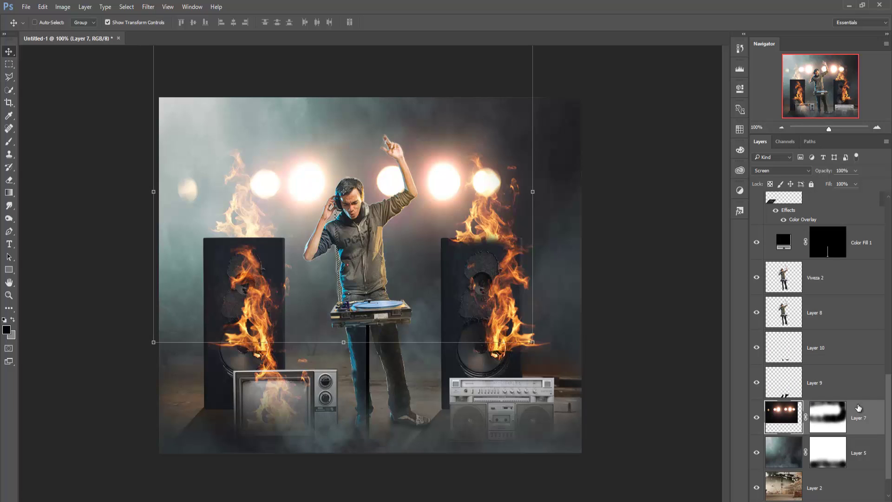
Step: Create new Layer 13 and place it just below the DJ's Layer 8
{"action": "key", "text": "ctrl+shift+alt+n"}
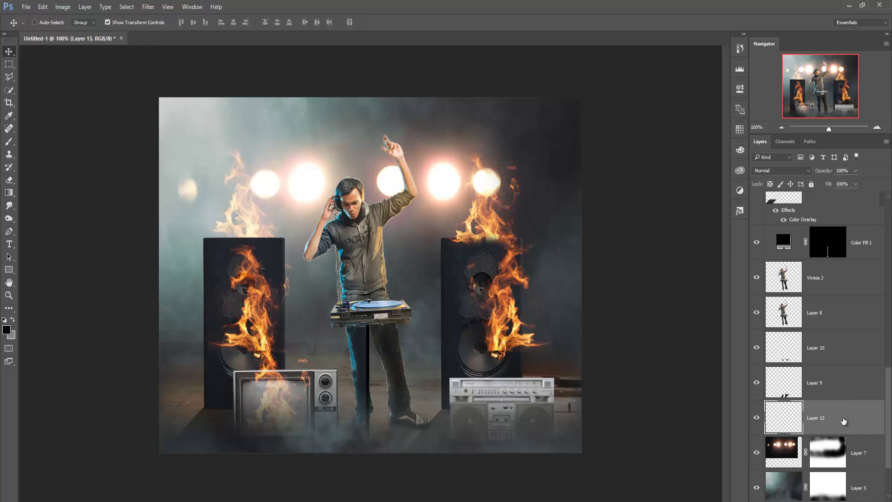
{"action": "left_click_drag", "start_coordinate": [844, 420], "coordinate": [849, 333]}
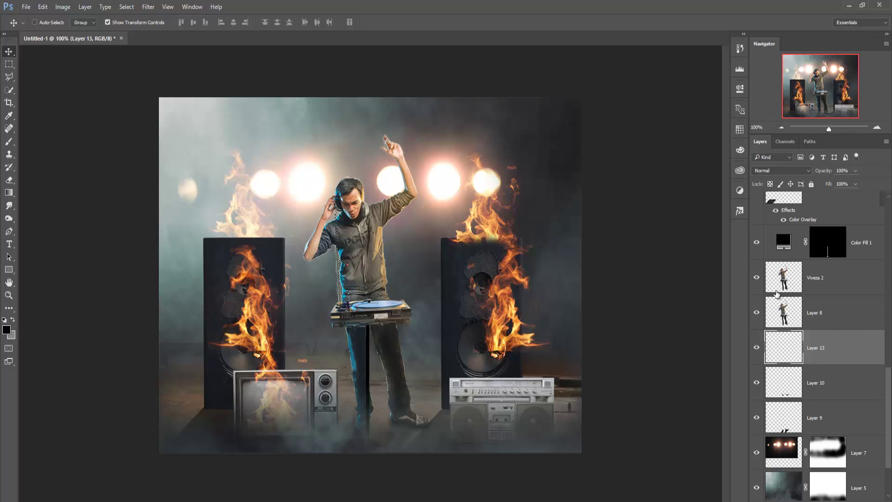
{"action": "left_click", "coordinate": [756, 314]}
Step: Paint a soft white (#ffffff) haze behind the DJ with a 400px brush
{"action": "left_click", "coordinate": [9, 141]}
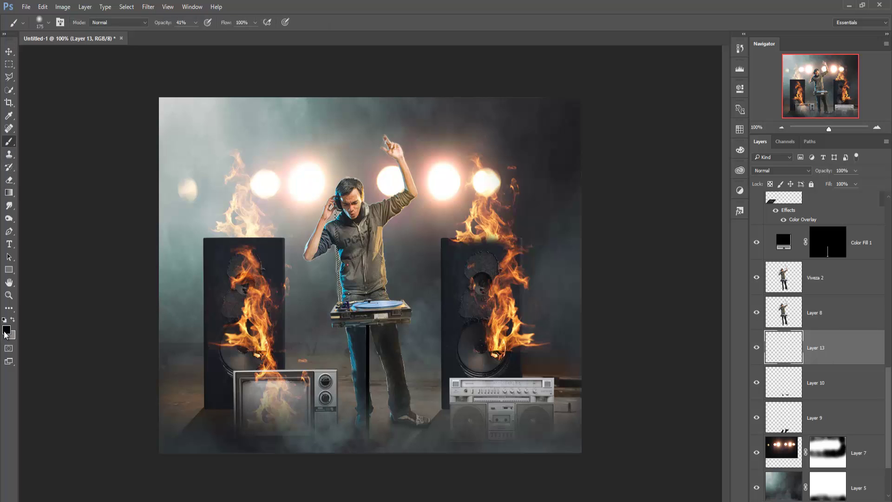
{"action": "left_click", "coordinate": [6, 330]}
{"action": "type", "text": "ffffff"}
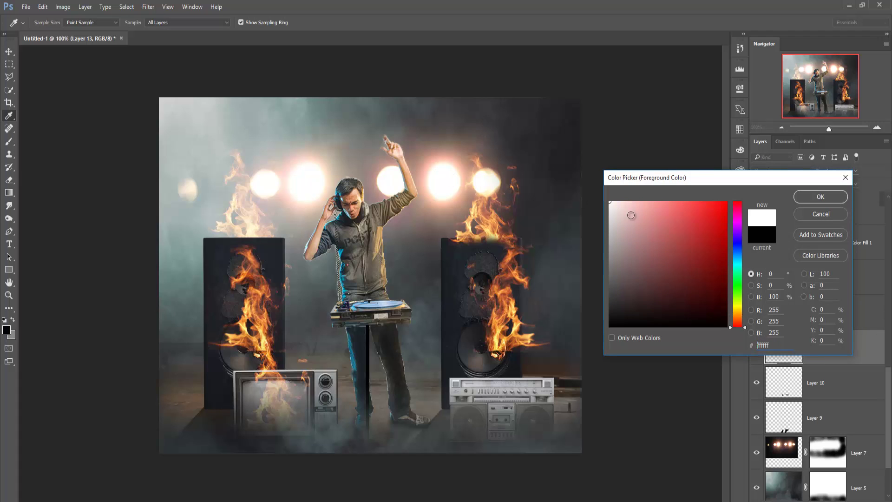
{"action": "left_click", "coordinate": [819, 197]}
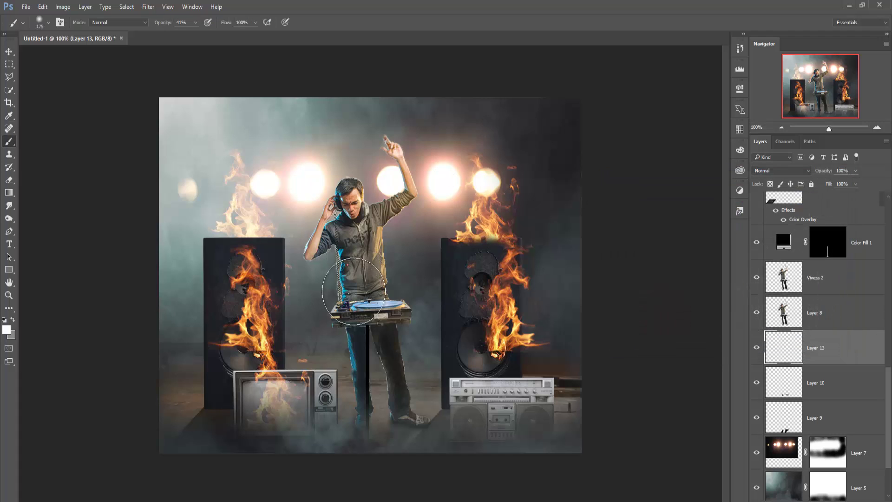
{"action": "key", "text": "bracketright"}
{"action": "key", "text": "bracketright"}
{"action": "key", "text": "bracketright"}
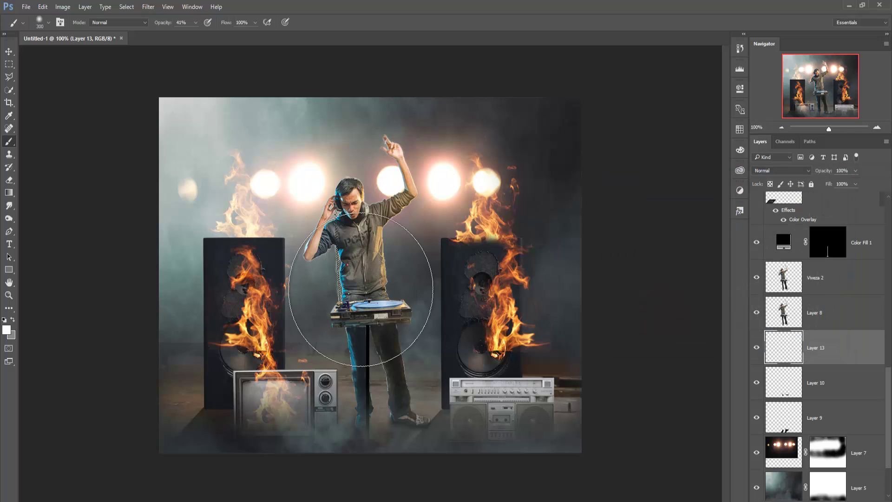
{"action": "left_click", "coordinate": [361, 291]}
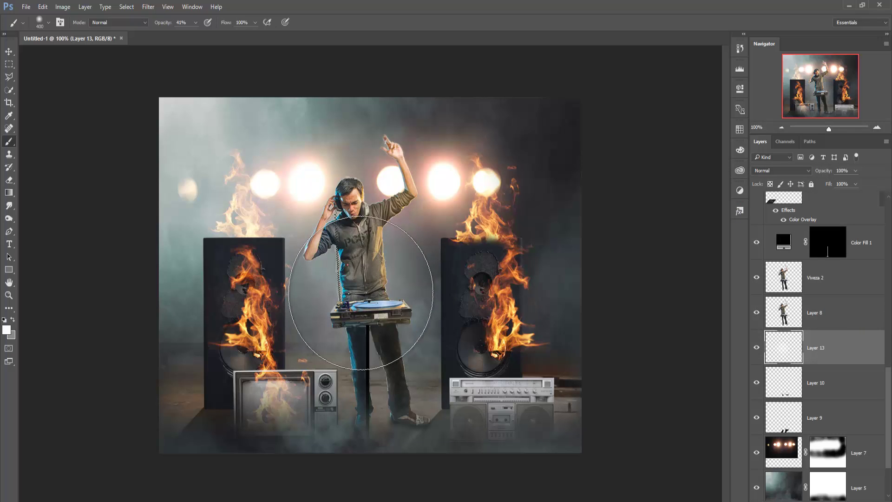
{"action": "left_click", "coordinate": [361, 291]}
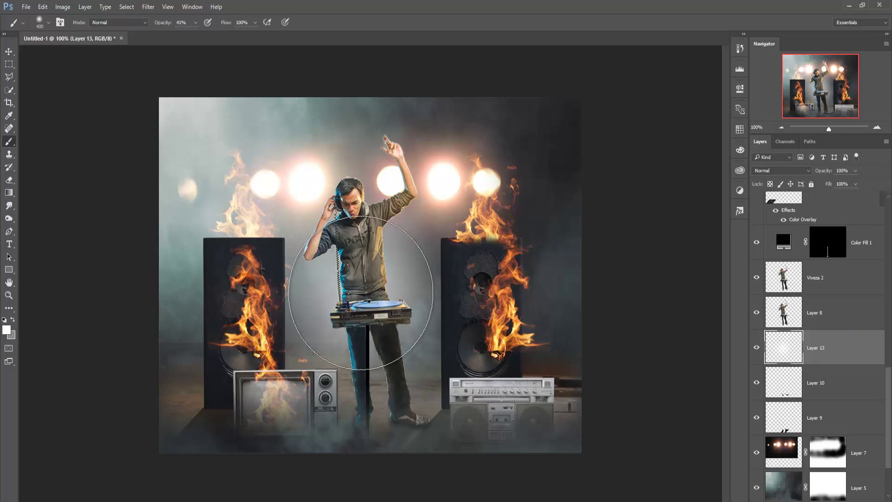
Step: Narrow the white glow to about 71% width so it hugs the DJ, and commit
{"action": "key", "text": "v"}
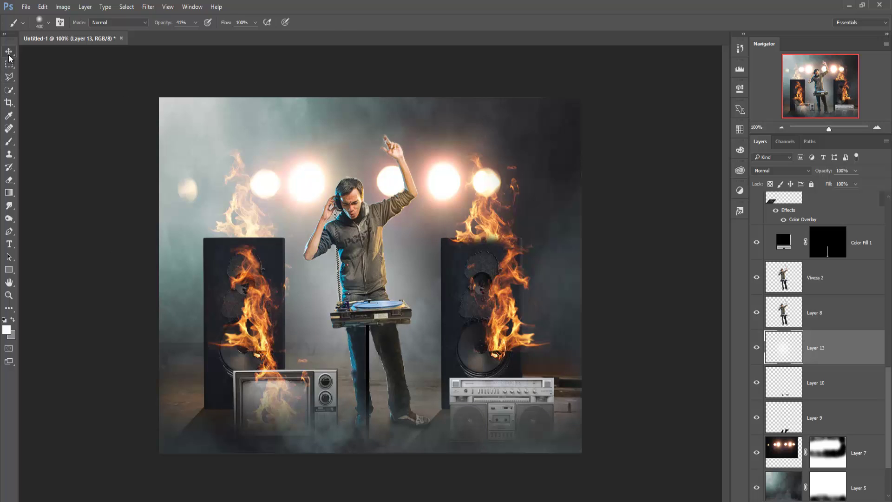
{"action": "left_click_drag", "start_coordinate": [222, 295], "coordinate": [249, 296]}
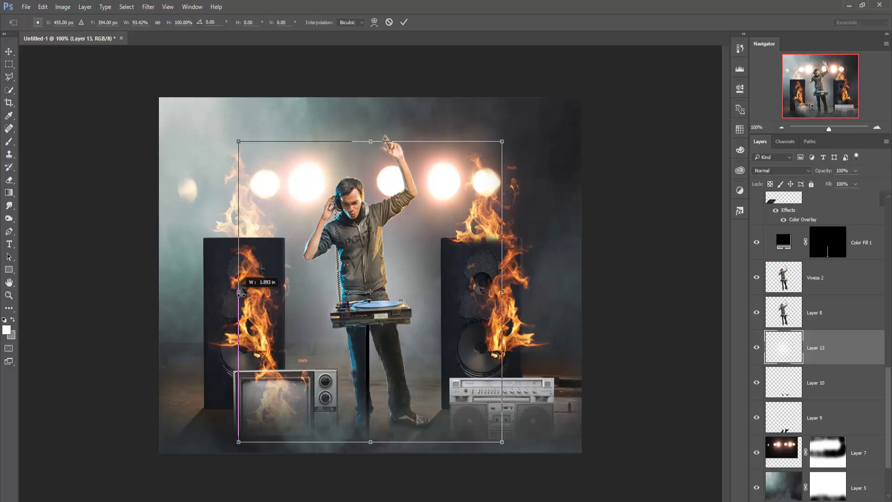
{"action": "left_click_drag", "start_coordinate": [505, 296], "coordinate": [464, 293]}
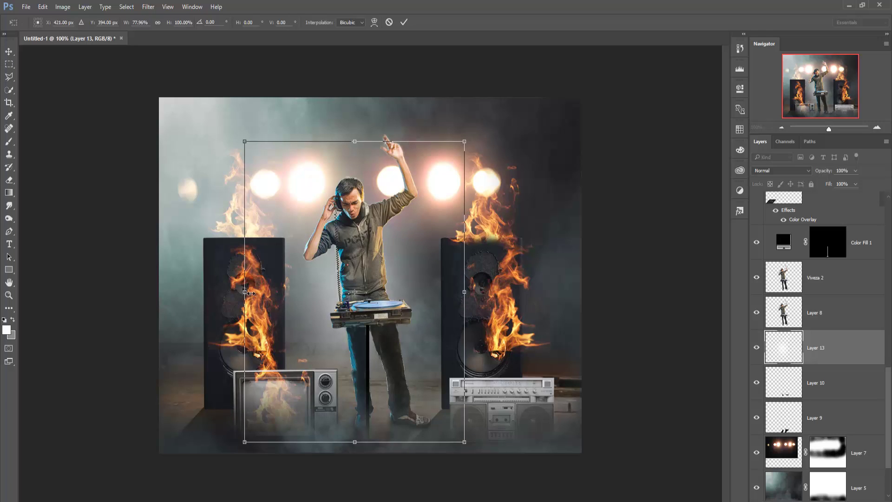
{"action": "left_click_drag", "start_coordinate": [245, 292], "coordinate": [264, 293]}
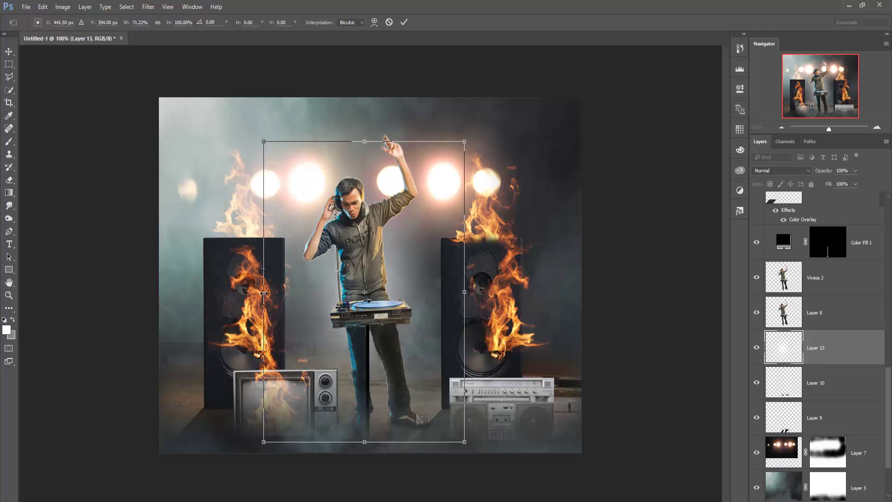
{"action": "left_click", "coordinate": [404, 22]}
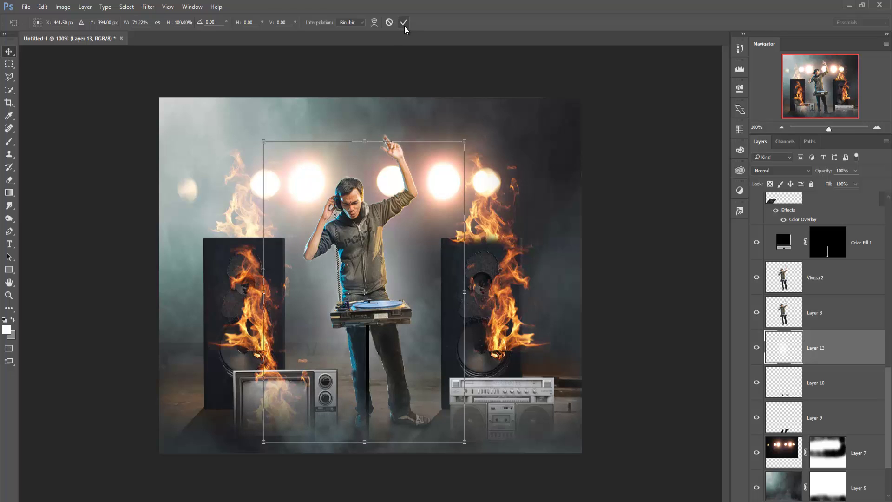
{"action": "left_click", "coordinate": [794, 284]}
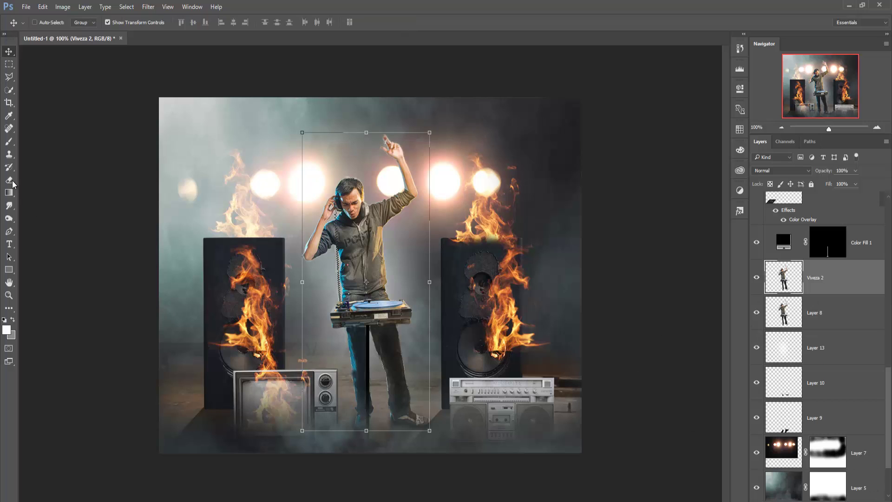
Step: Discard a stray brush stroke and create a new Layer 14 clipped to the DJ layer
{"action": "left_click", "coordinate": [10, 142]}
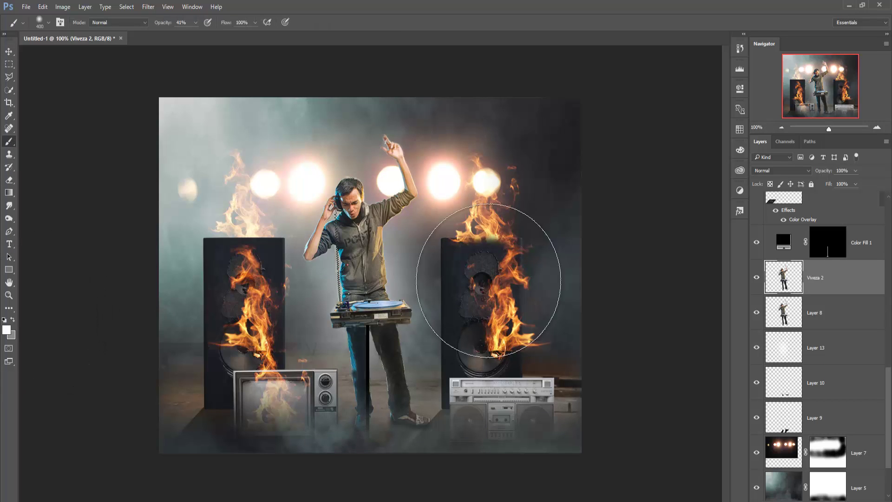
{"action": "left_click_drag", "start_coordinate": [478, 273], "coordinate": [408, 185]}
{"action": "key", "text": "ctrl+z"}
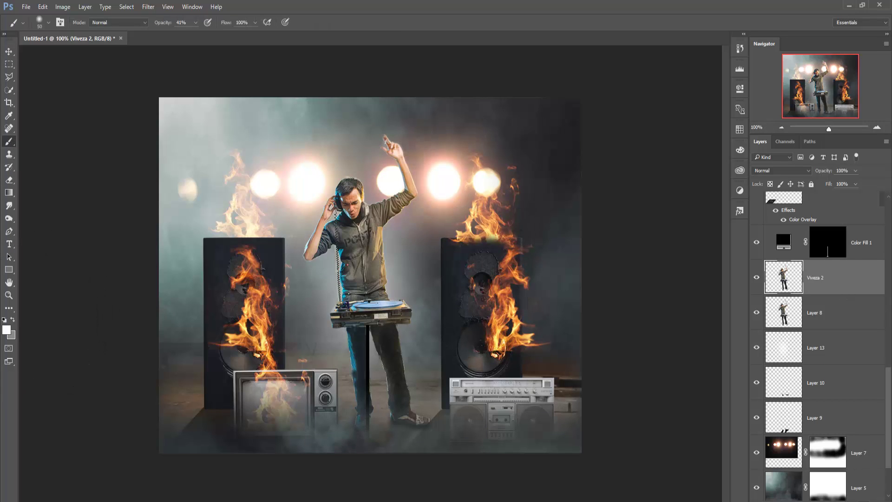
{"action": "key", "text": "ctrl+shift+alt+n"}
{"action": "right_click", "coordinate": [827, 288]}
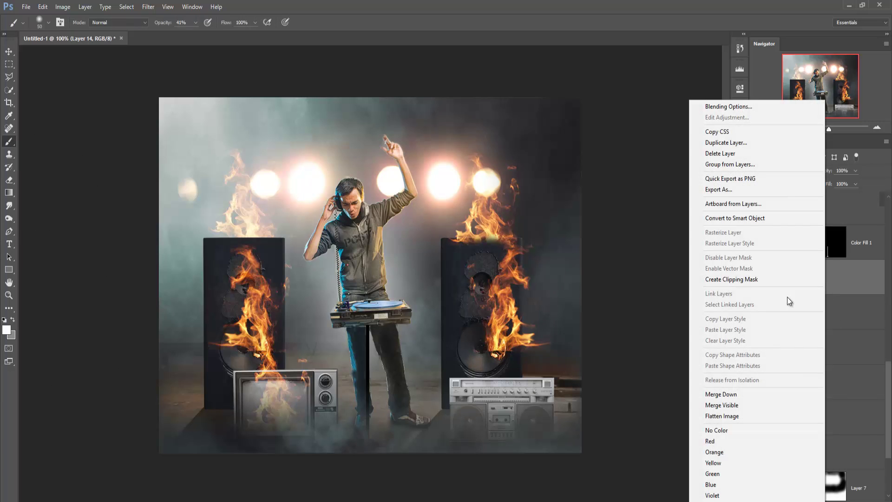
{"action": "left_click", "coordinate": [756, 282]}
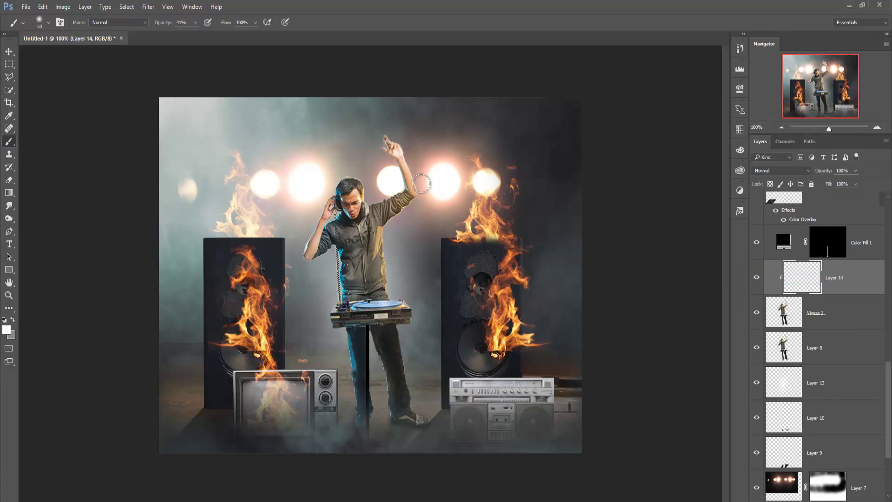
Step: Paint light highlights over the DJ's raised arm and hair, blending the layer as Soft Light
{"action": "left_click_drag", "start_coordinate": [421, 183], "coordinate": [370, 216]}
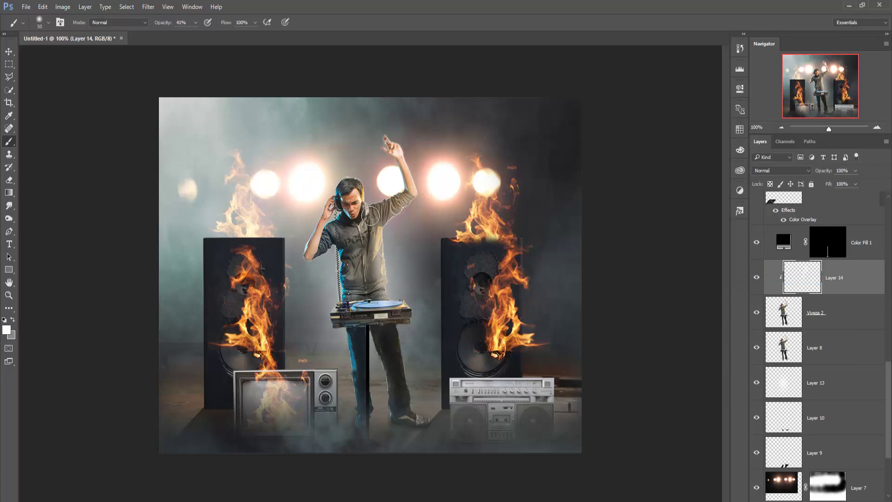
{"action": "left_click_drag", "start_coordinate": [365, 182], "coordinate": [331, 183]}
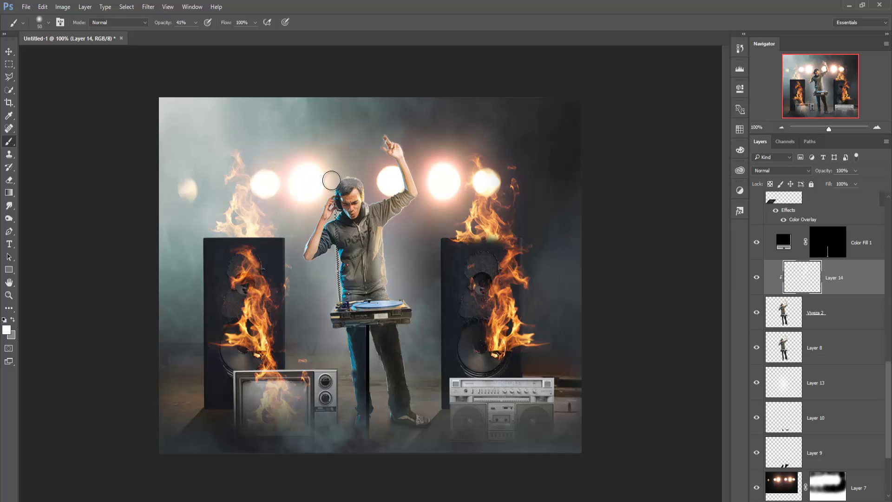
{"action": "left_click", "coordinate": [807, 170]}
{"action": "left_click", "coordinate": [785, 273]}
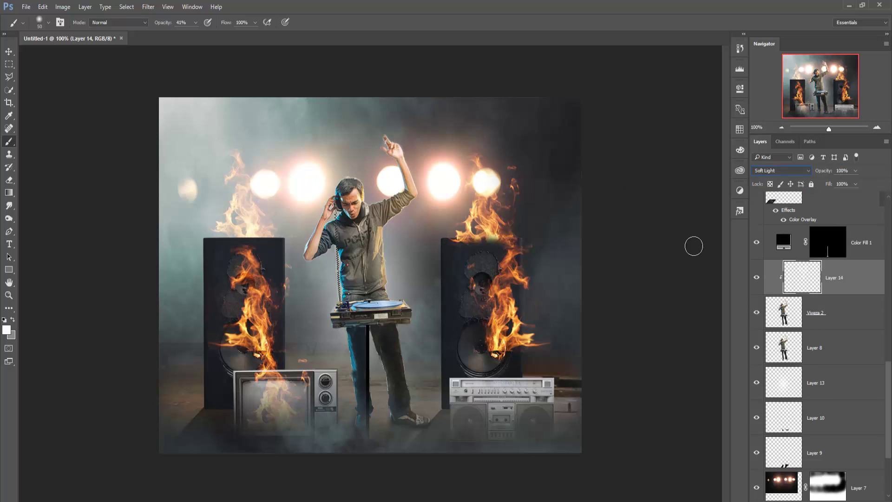
Step: Remove the unwanted highlight stroke on the hoodie chest and return to the Move tool
{"action": "mouse_move", "coordinate": [380, 228]}
{"action": "left_mouse_down"}
{"action": "mouse_move", "coordinate": [382, 250]}
{"action": "mouse_move", "coordinate": [419, 195]}
{"action": "left_mouse_up"}
{"action": "key", "text": "ctrl+z"}
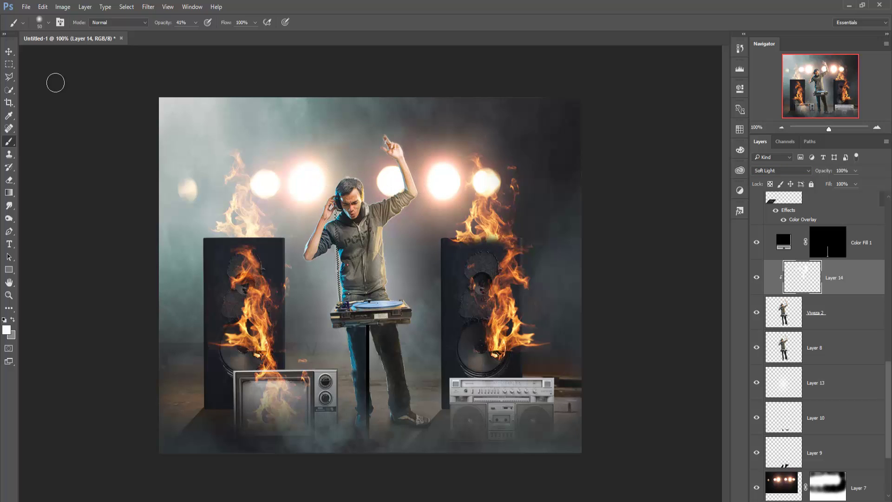
{"action": "key", "text": "v"}
{"action": "scroll", "coordinate": [891, 305], "scroll_direction": "up", "scroll_amount": 3}
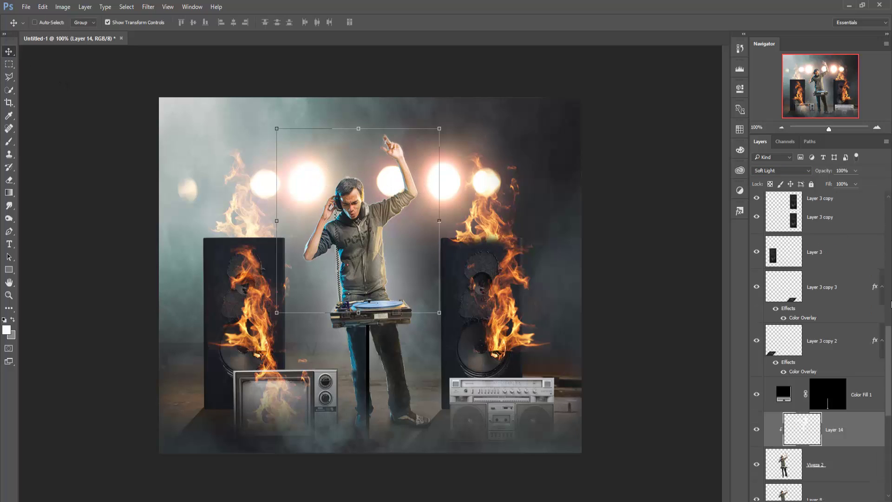
{"action": "scroll", "coordinate": [890, 304], "scroll_direction": "up", "scroll_amount": 5}
Step: Add a Color Balance above Layer 5 copy (Cyan–Red -11, Yellow–Blue +12), then stamp visible into Layer 15
{"action": "left_click", "coordinate": [862, 213]}
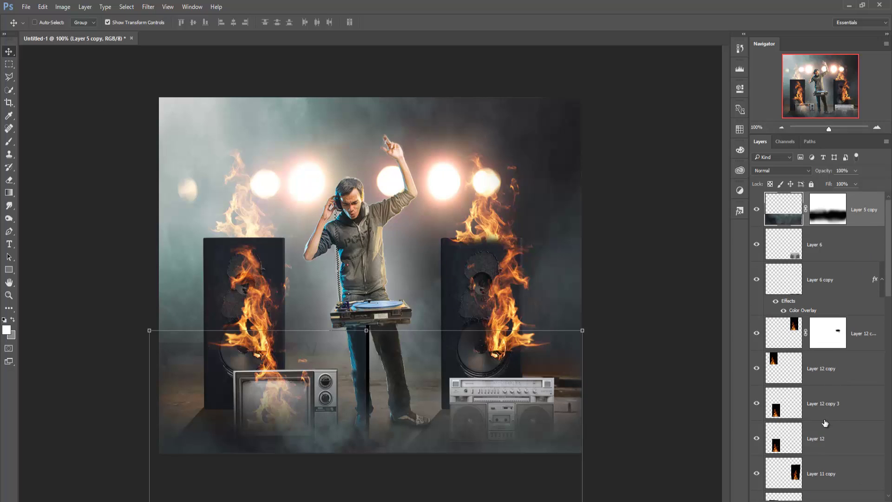
{"action": "left_click", "coordinate": [832, 499]}
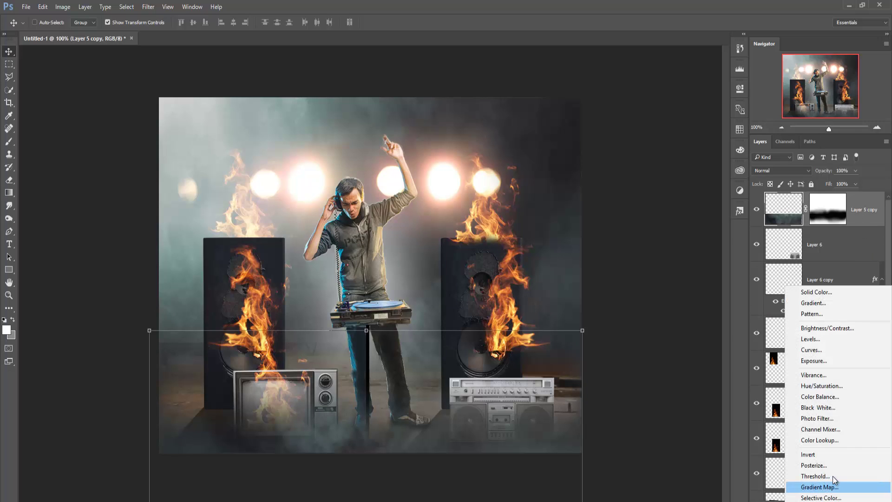
{"action": "left_click", "coordinate": [832, 396]}
{"action": "mouse_move", "coordinate": [648, 139]}
{"action": "left_mouse_down"}
{"action": "mouse_move", "coordinate": [669, 141]}
{"action": "mouse_move", "coordinate": [647, 133]}
{"action": "left_mouse_up"}
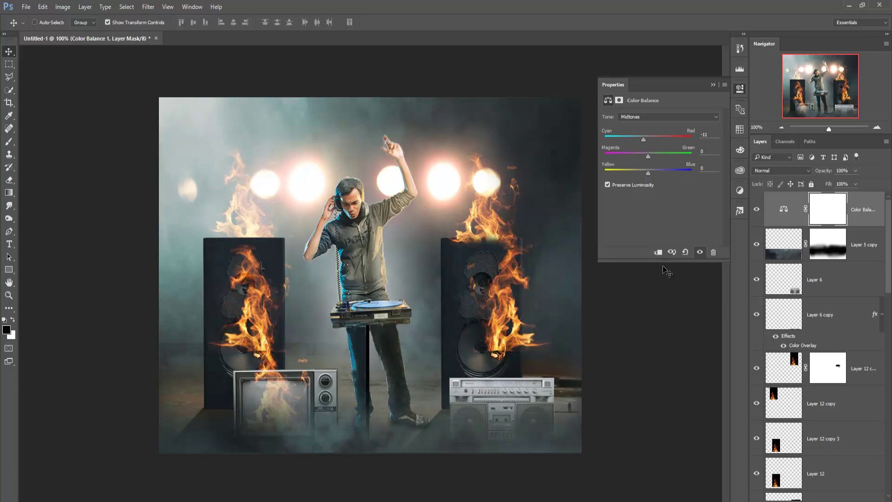
{"action": "left_click_drag", "start_coordinate": [649, 176], "coordinate": [655, 178]}
{"action": "left_click", "coordinate": [784, 209]}
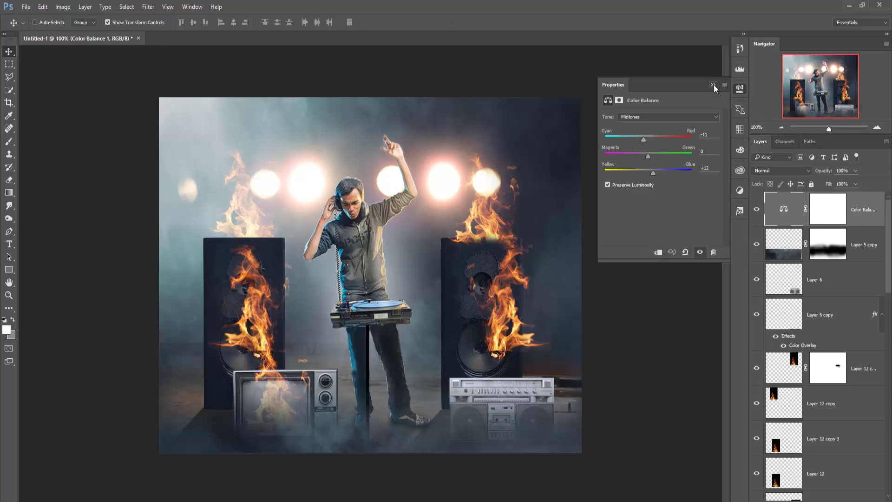
{"action": "left_click", "coordinate": [714, 85]}
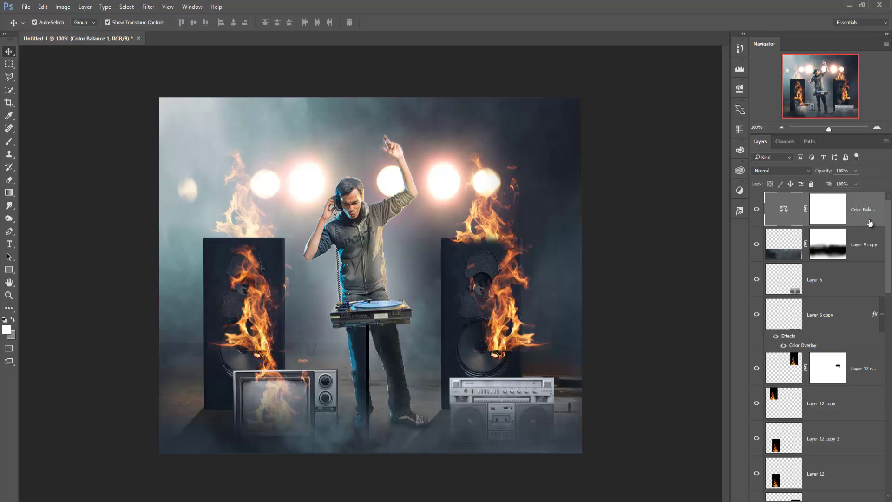
{"action": "key", "text": "ctrl+shift+alt+e"}
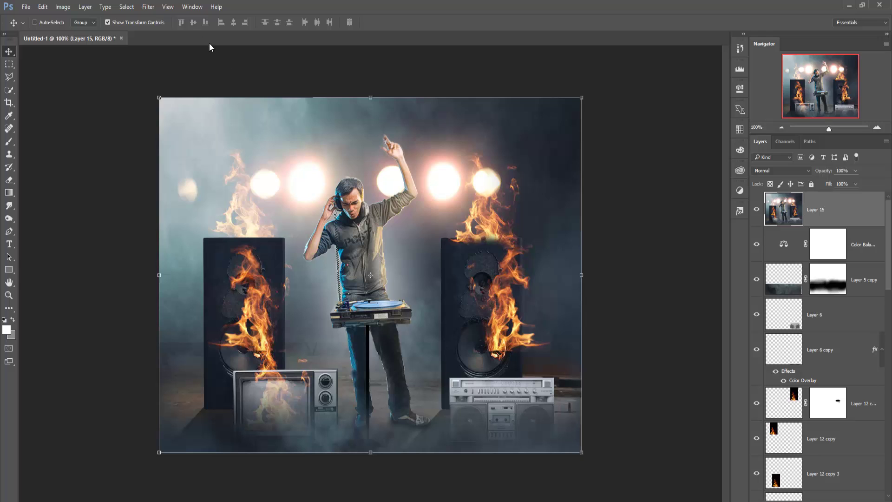
Step: Apply Color Efex Pro 4's Cross Processing filter at 42% strength to the stamped layer
{"action": "left_click", "coordinate": [148, 6]}
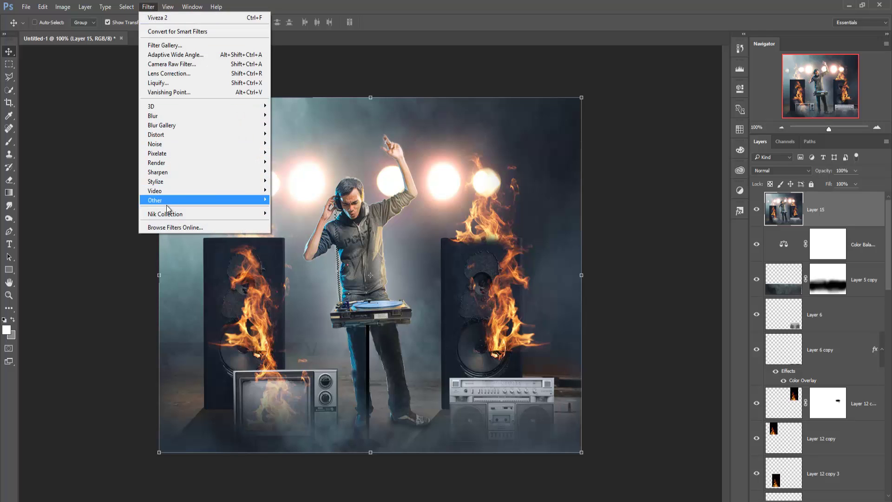
{"action": "mouse_move", "coordinate": [165, 214]}
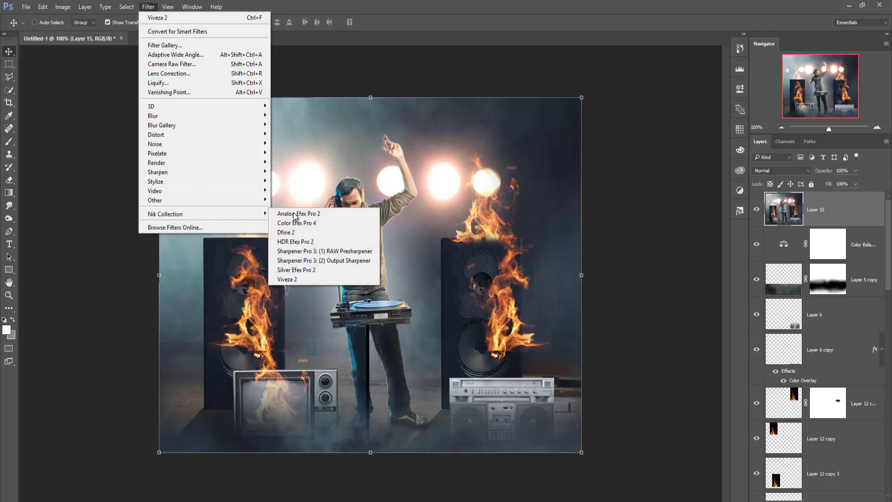
{"action": "left_click", "coordinate": [293, 225]}
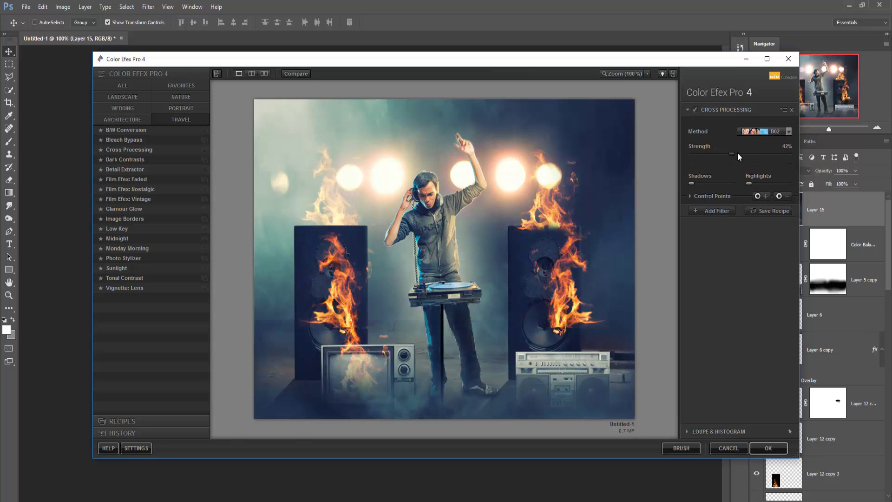
{"action": "left_click_drag", "start_coordinate": [736, 153], "coordinate": [734, 154]}
{"action": "left_click", "coordinate": [768, 448]}
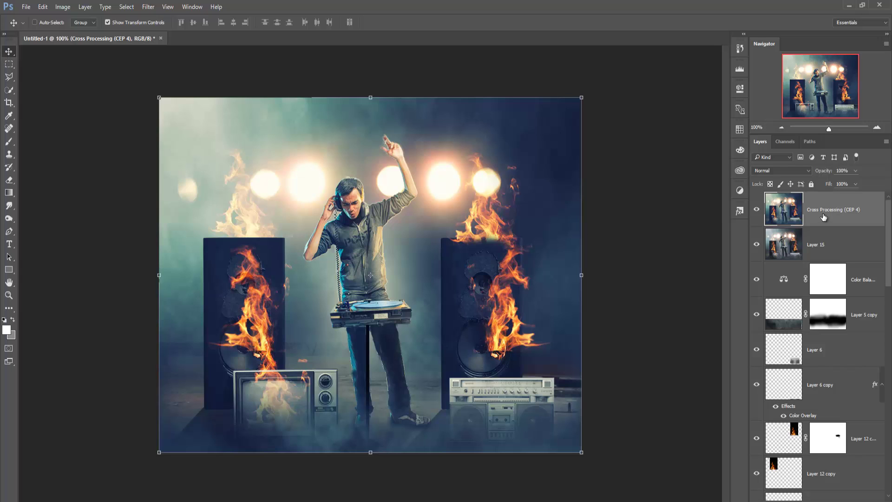
Step: Add a new Layer 16 filled with 50% gray and blended as Soft Light
{"action": "left_click", "coordinate": [859, 500]}
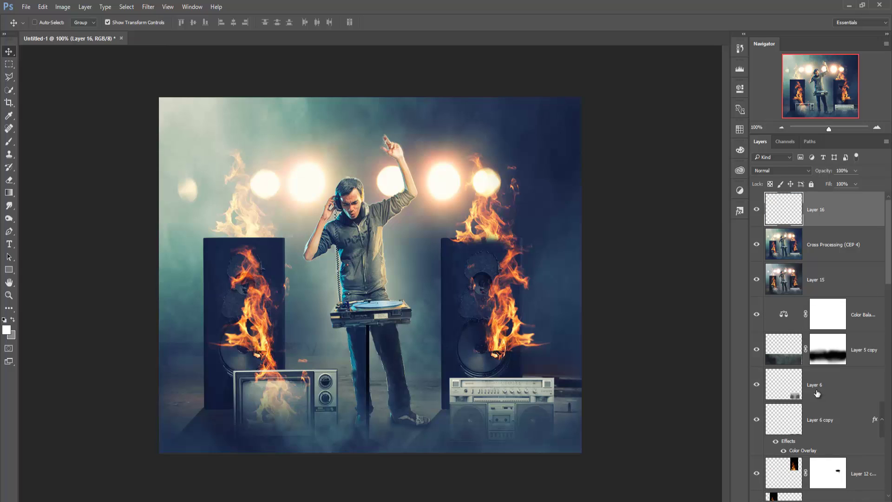
{"action": "left_click", "coordinate": [42, 7]}
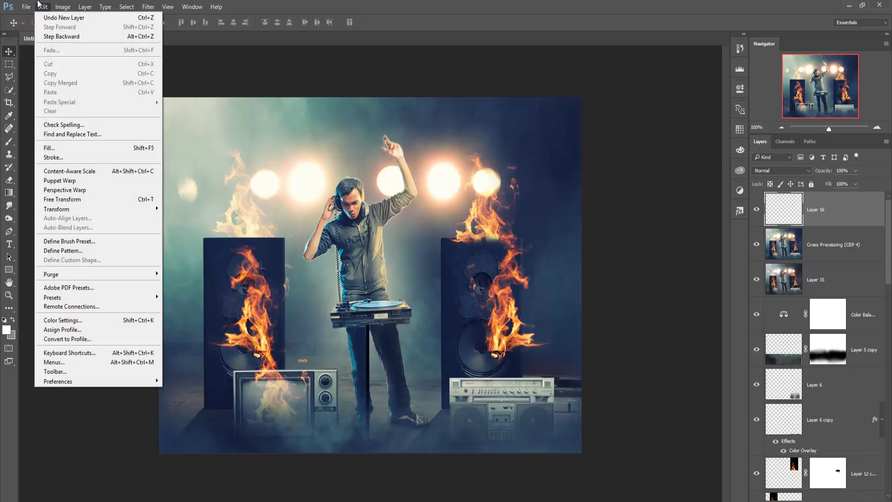
{"action": "left_click", "coordinate": [56, 148]}
{"action": "left_click", "coordinate": [503, 154]}
{"action": "key", "text": "v"}
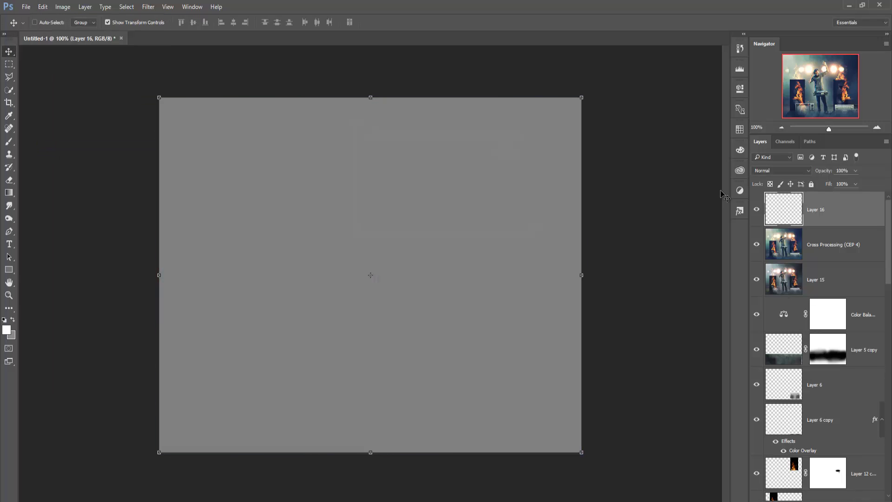
{"action": "left_click", "coordinate": [781, 171]}
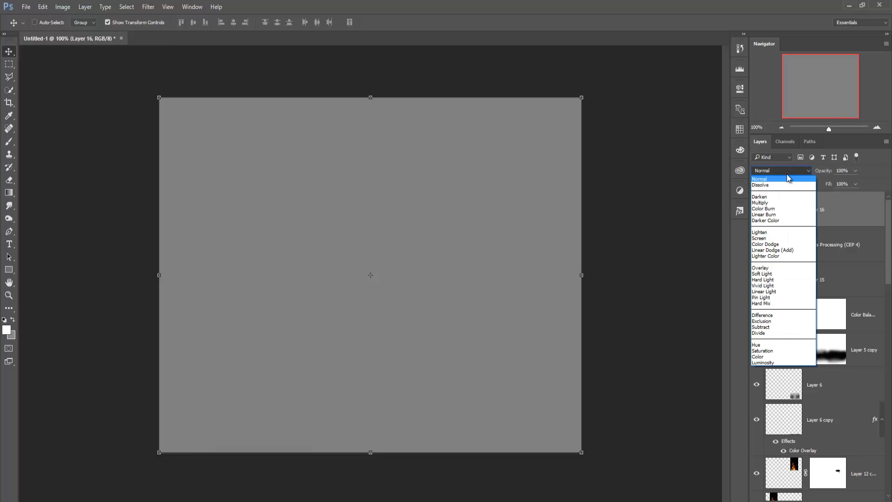
{"action": "left_click", "coordinate": [778, 274]}
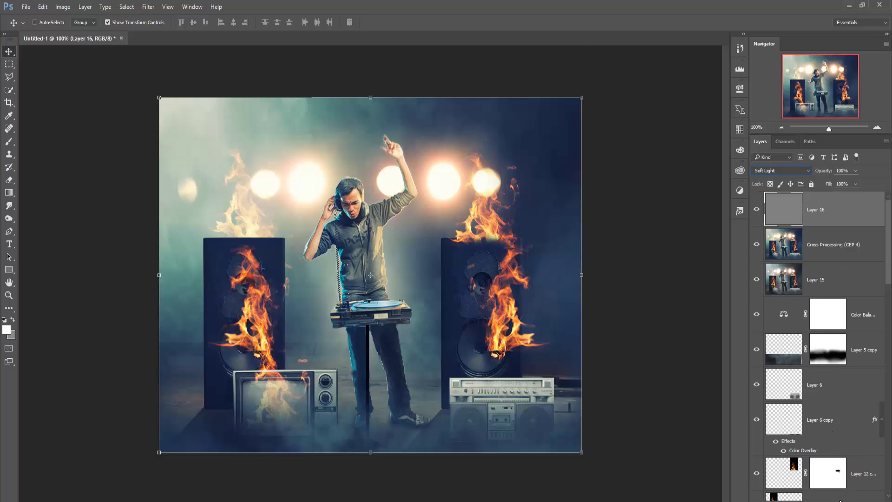
Step: Add a Warming 85 Photo Filter at 25%, then stamp visible into Layer 17
{"action": "left_click", "coordinate": [840, 500]}
{"action": "left_click", "coordinate": [833, 419]}
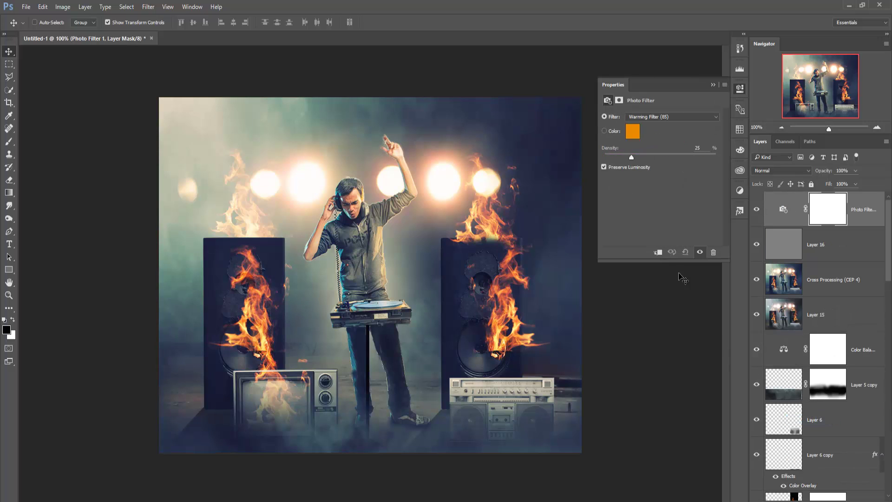
{"action": "left_click", "coordinate": [712, 86]}
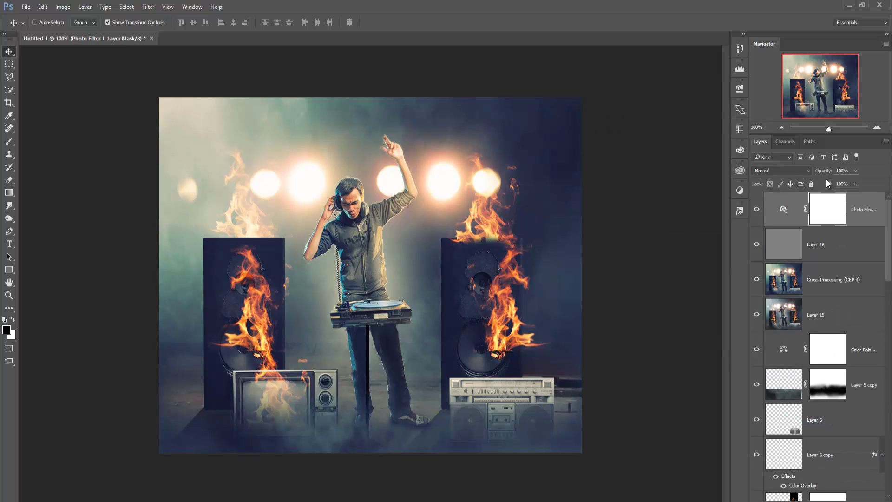
{"action": "key", "text": "ctrl+2"}
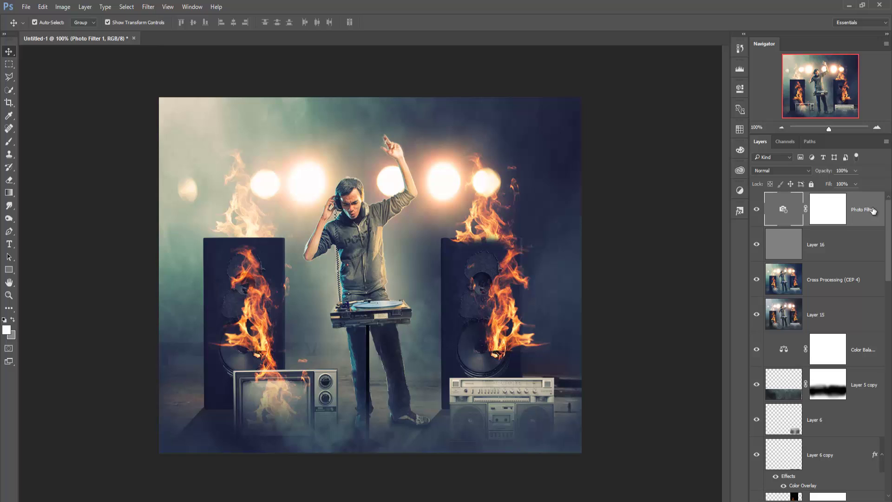
{"action": "key", "text": "ctrl+alt+shift+e"}
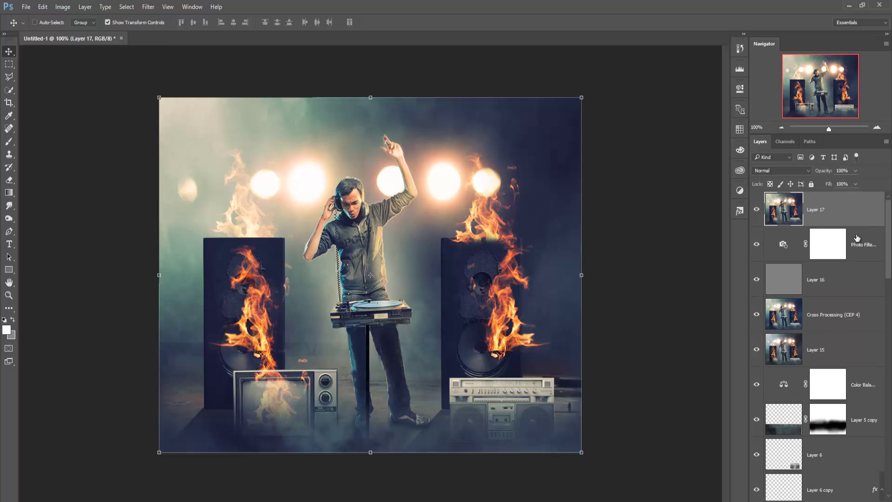
Step: Add a Selective Color layer setting Reds to Cyan -50 with more Magenta, then stamp visible into Layer 18
{"action": "left_click", "coordinate": [790, 499]}
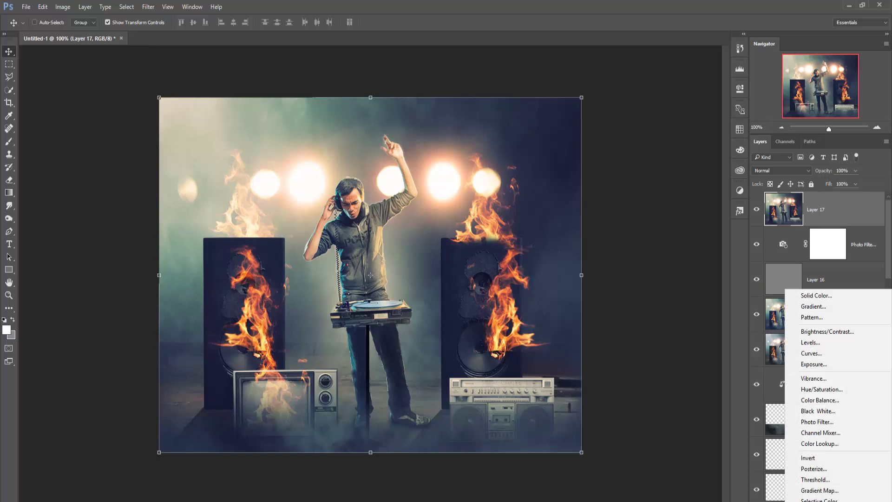
{"action": "left_click", "coordinate": [818, 499]}
{"action": "left_click_drag", "start_coordinate": [665, 149], "coordinate": [632, 153]}
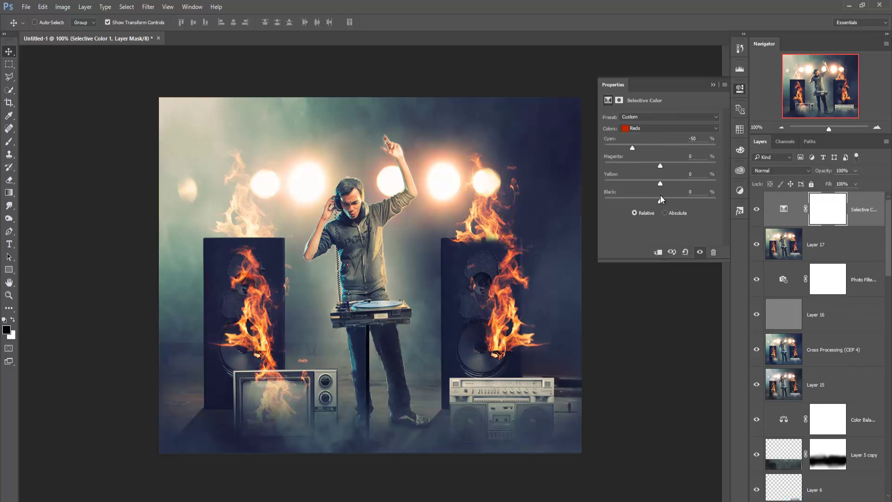
{"action": "mouse_move", "coordinate": [674, 164]}
{"action": "left_mouse_down"}
{"action": "mouse_move", "coordinate": [638, 166]}
{"action": "mouse_move", "coordinate": [673, 167]}
{"action": "left_mouse_up"}
{"action": "left_click", "coordinate": [712, 85]}
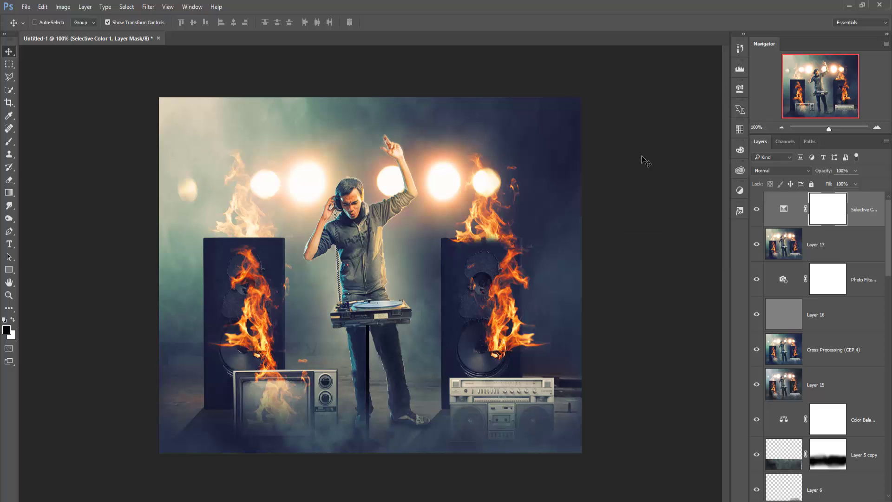
{"action": "left_click", "coordinate": [859, 212]}
{"action": "key", "text": "ctrl"}
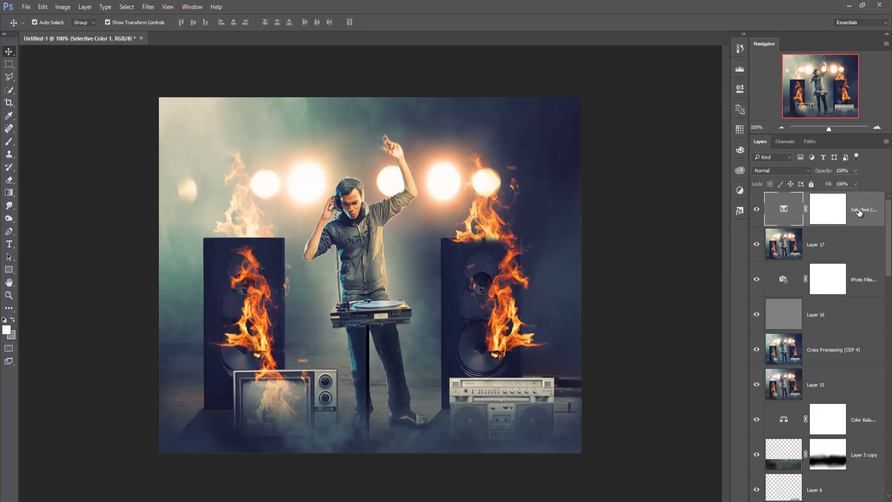
{"action": "key", "text": "ctrl+shift+alt+e"}
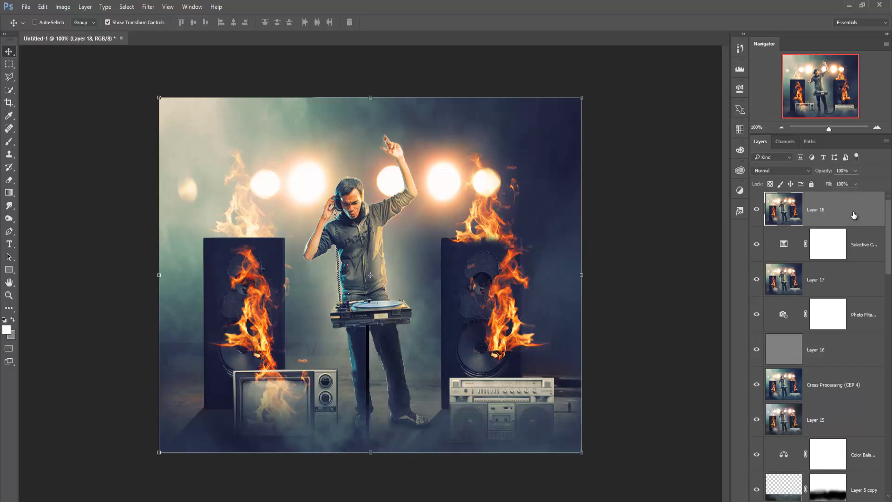